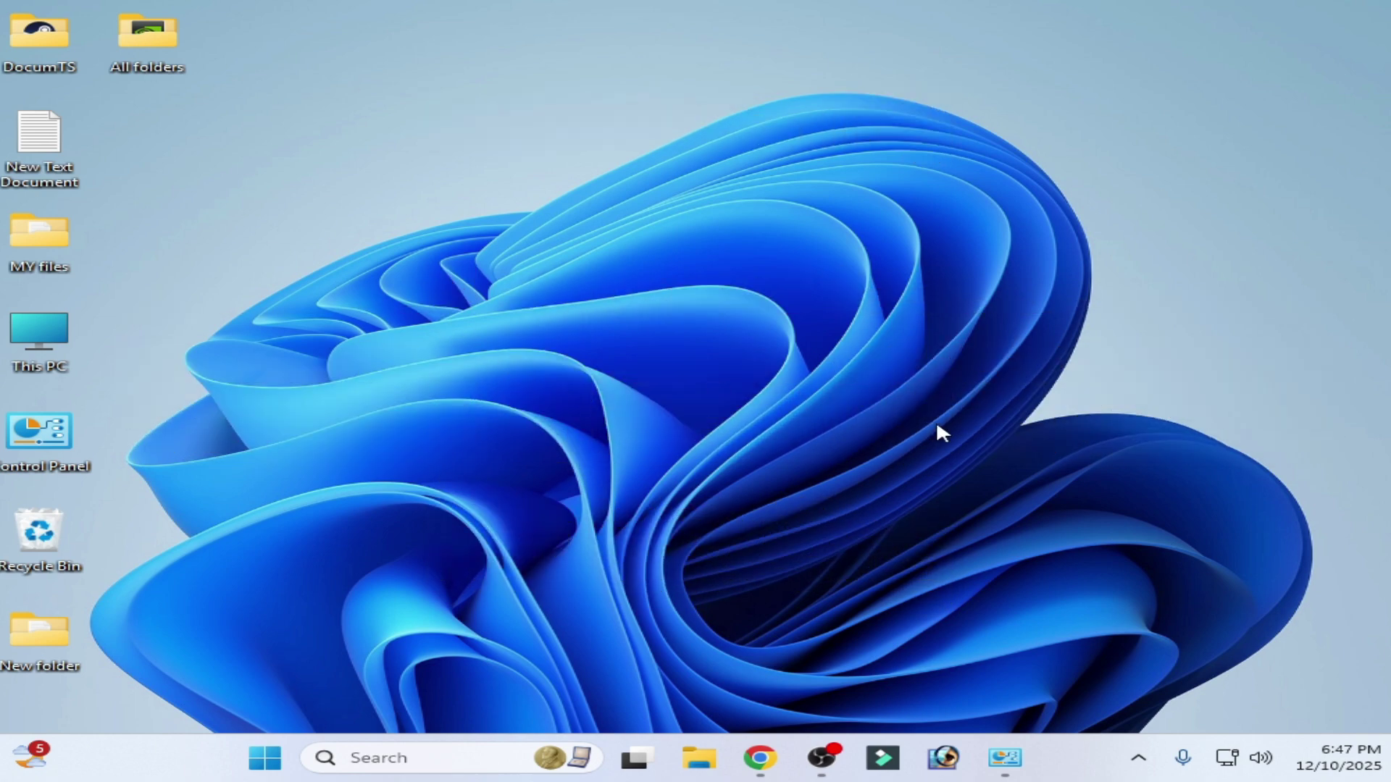
Step: Search Windows for "settings" so the Settings app appears as the best match
left_click(398, 758)
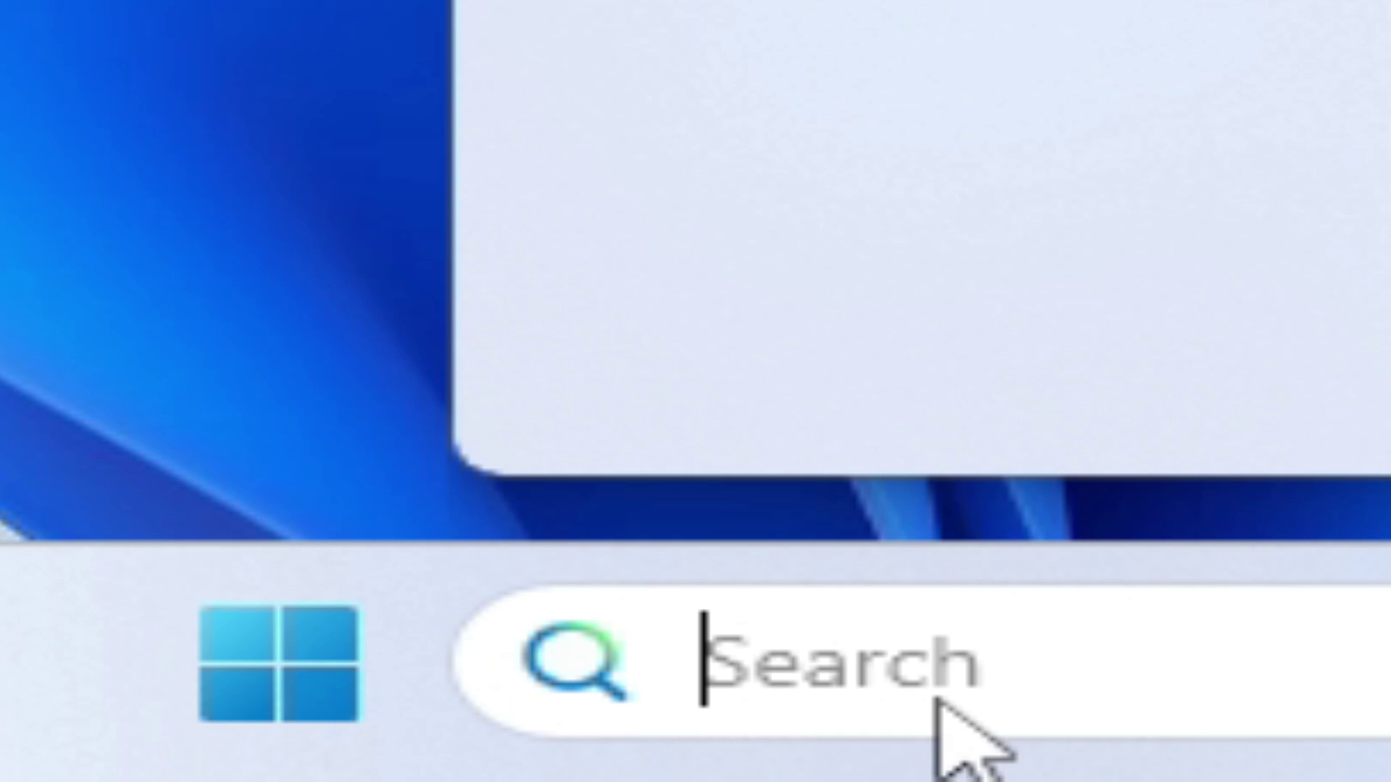
type("settings")
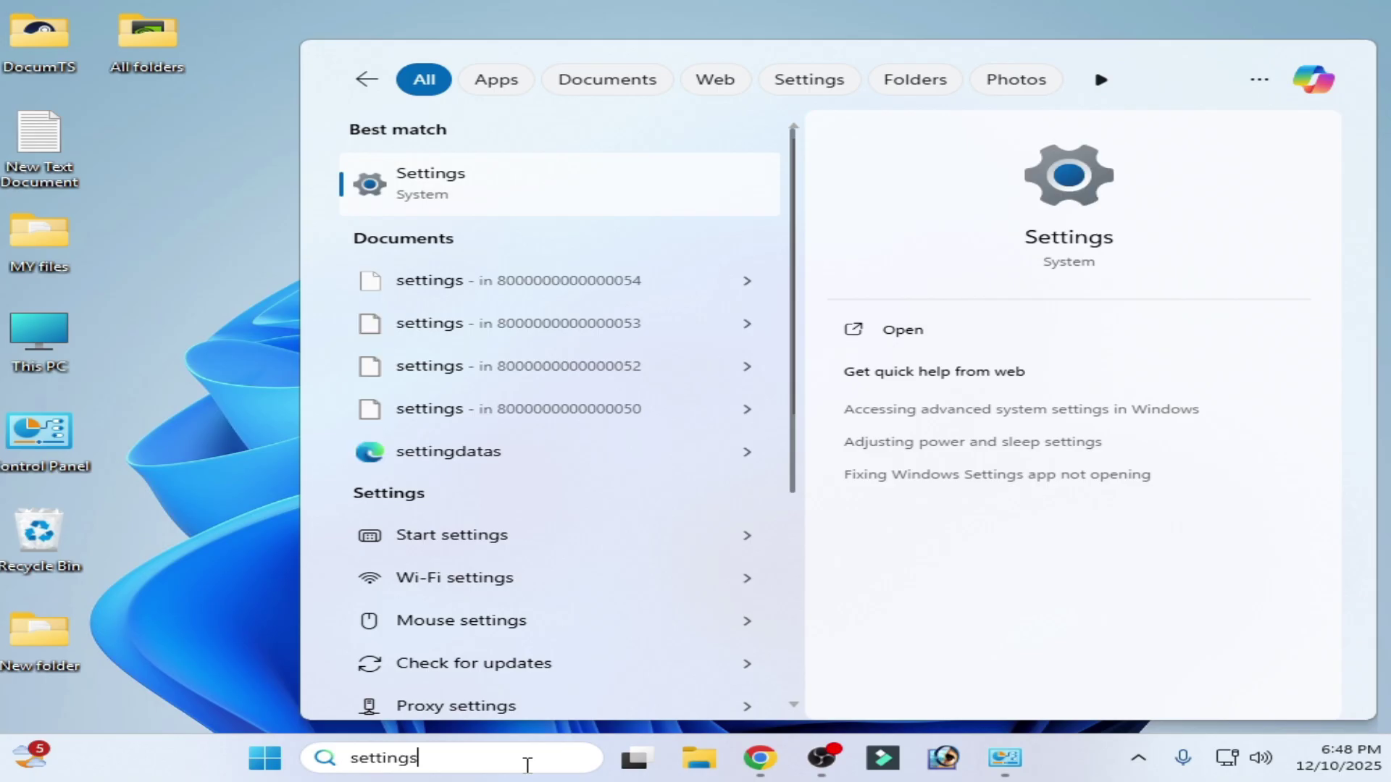
Step: Open Settings, go to Privacy & security > Windows Security, and open App & browser control
left_click(445, 205)
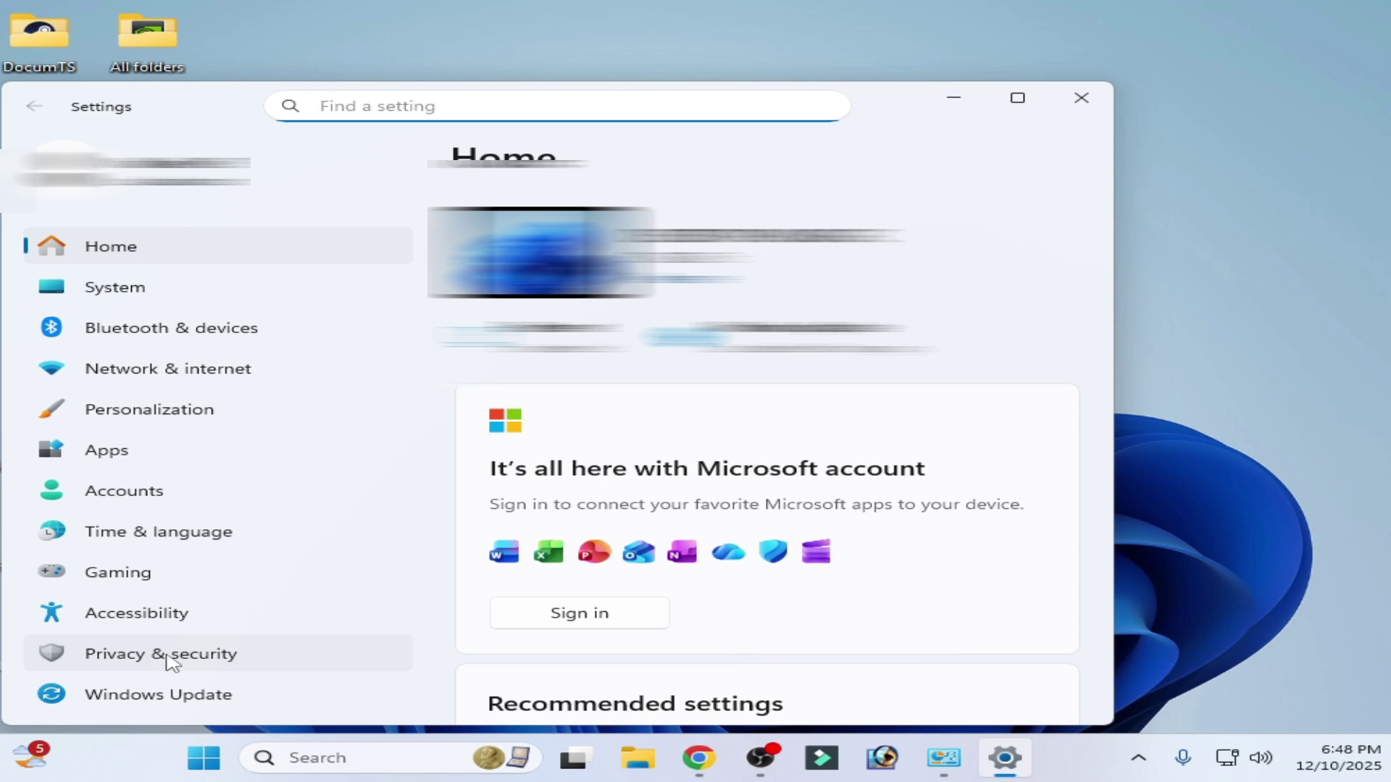
left_click(168, 656)
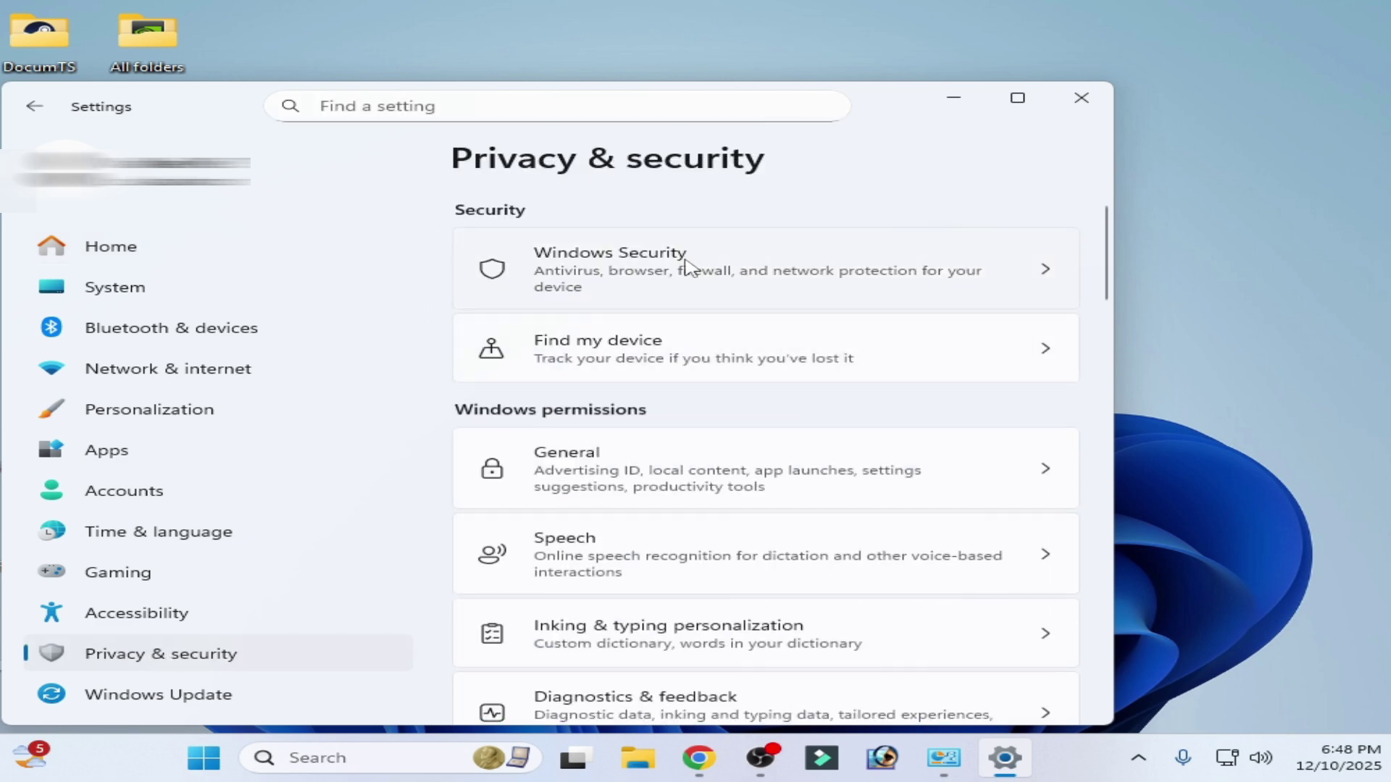
left_click(686, 267)
scroll(688, 450, "down", 2)
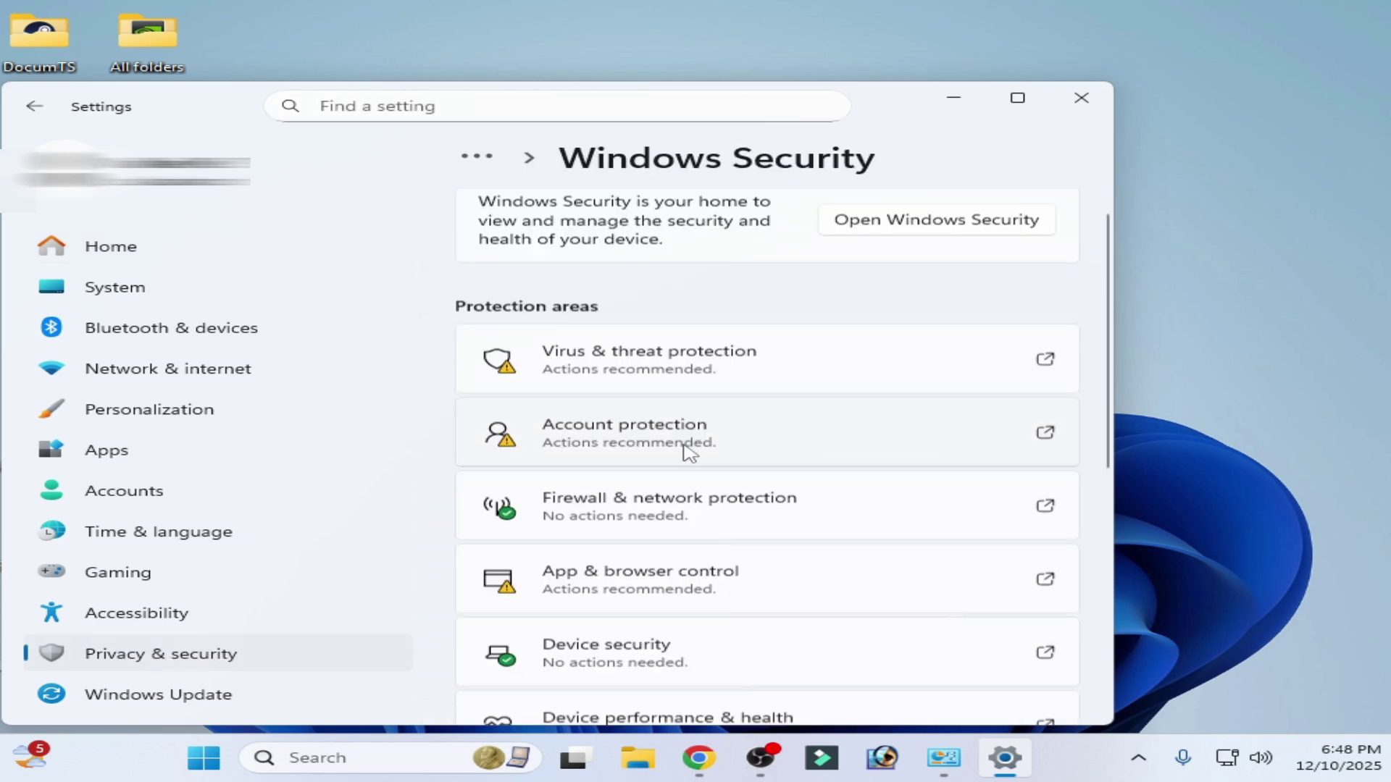
left_click(659, 521)
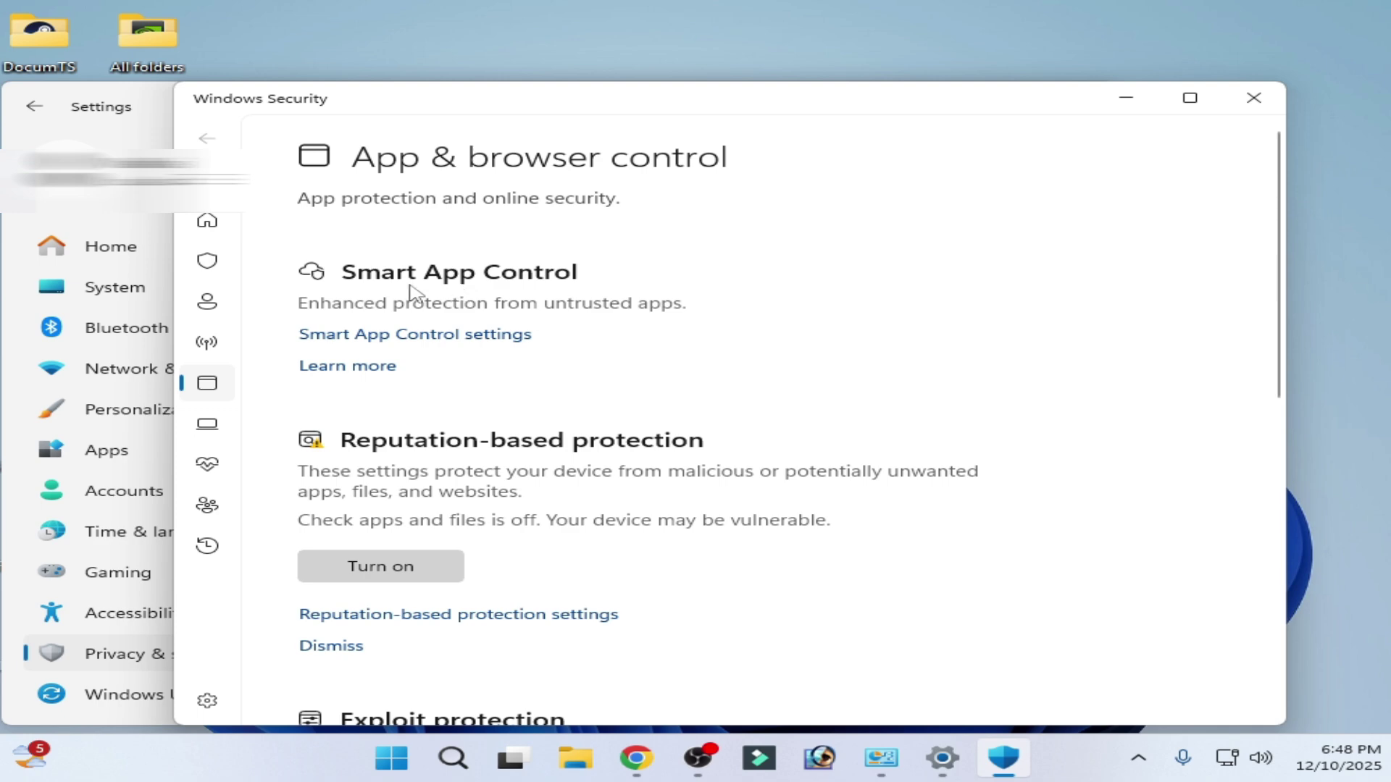
Step: Set Smart App Control to Off and confirm the change
left_click(413, 336)
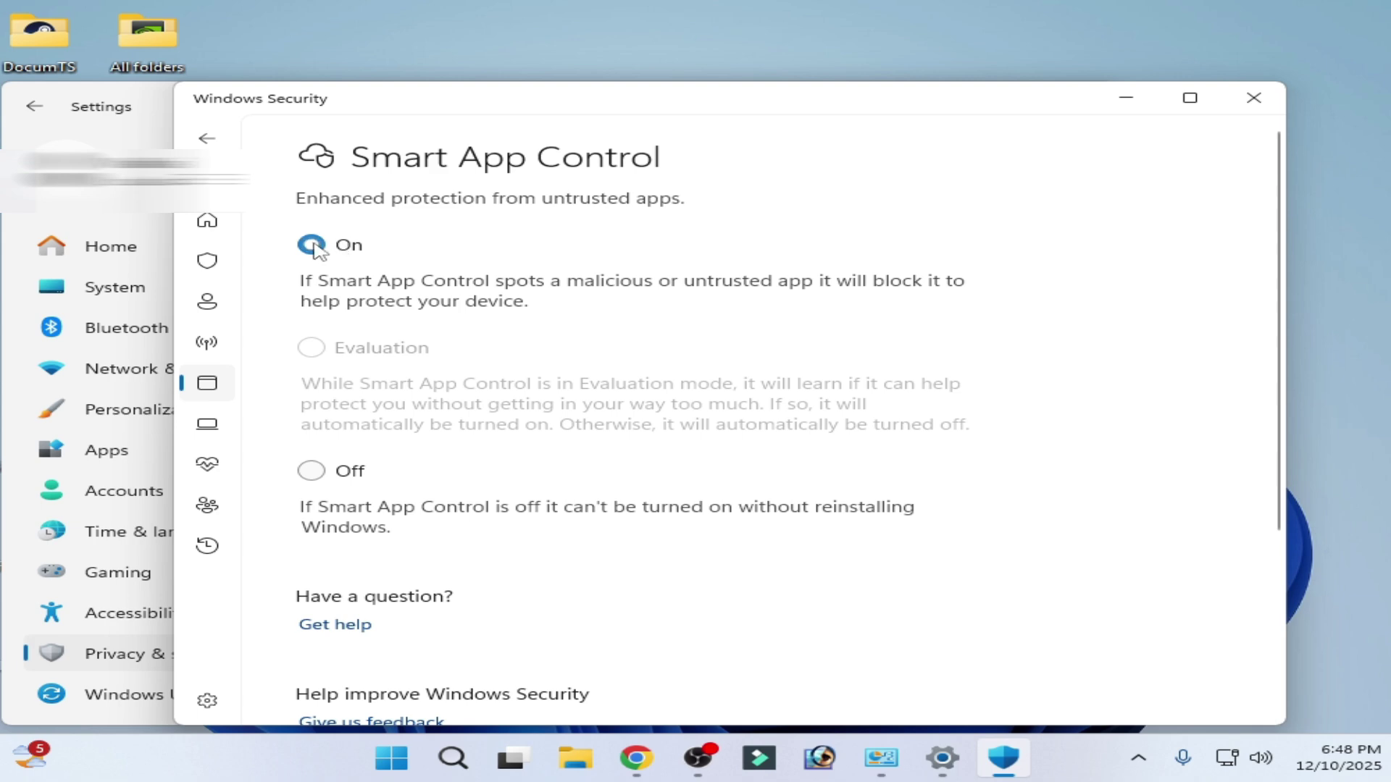
left_click(312, 471)
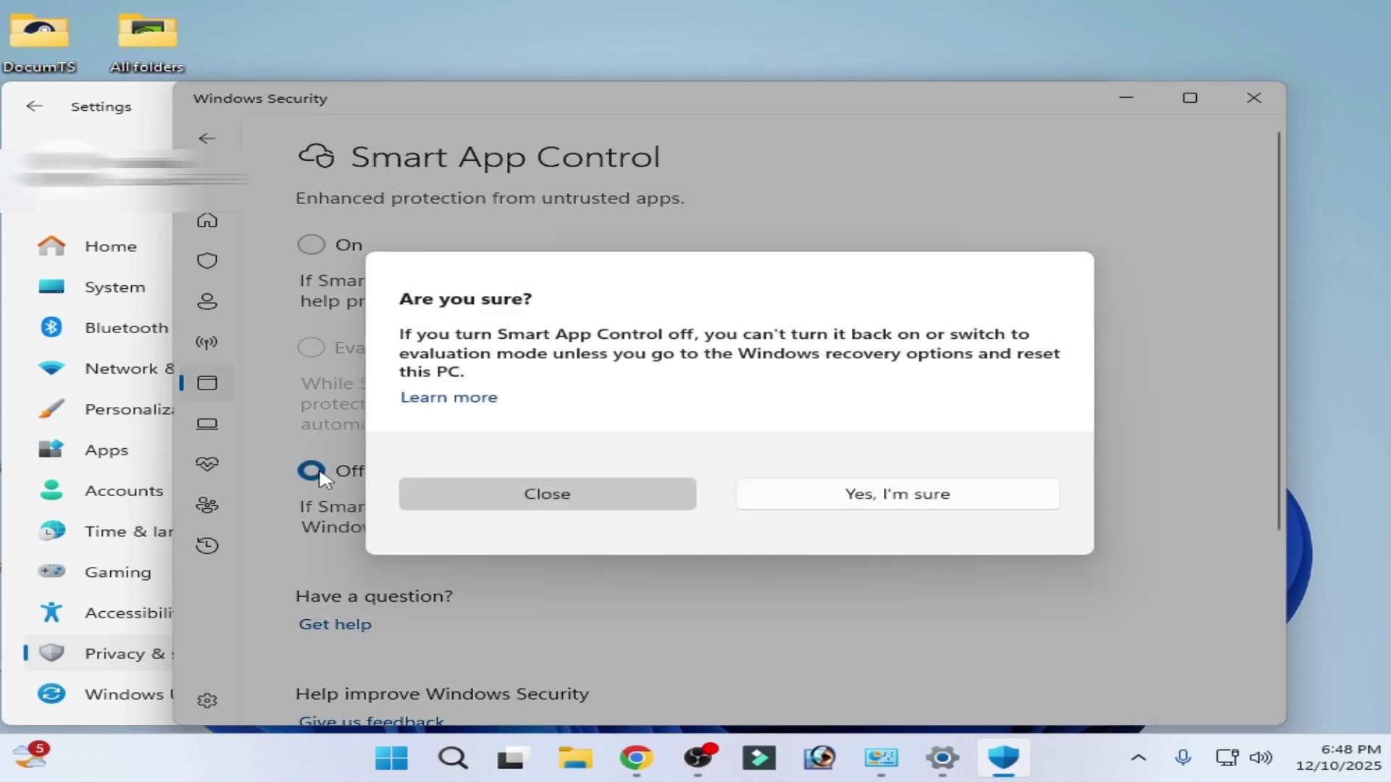
left_click(572, 507)
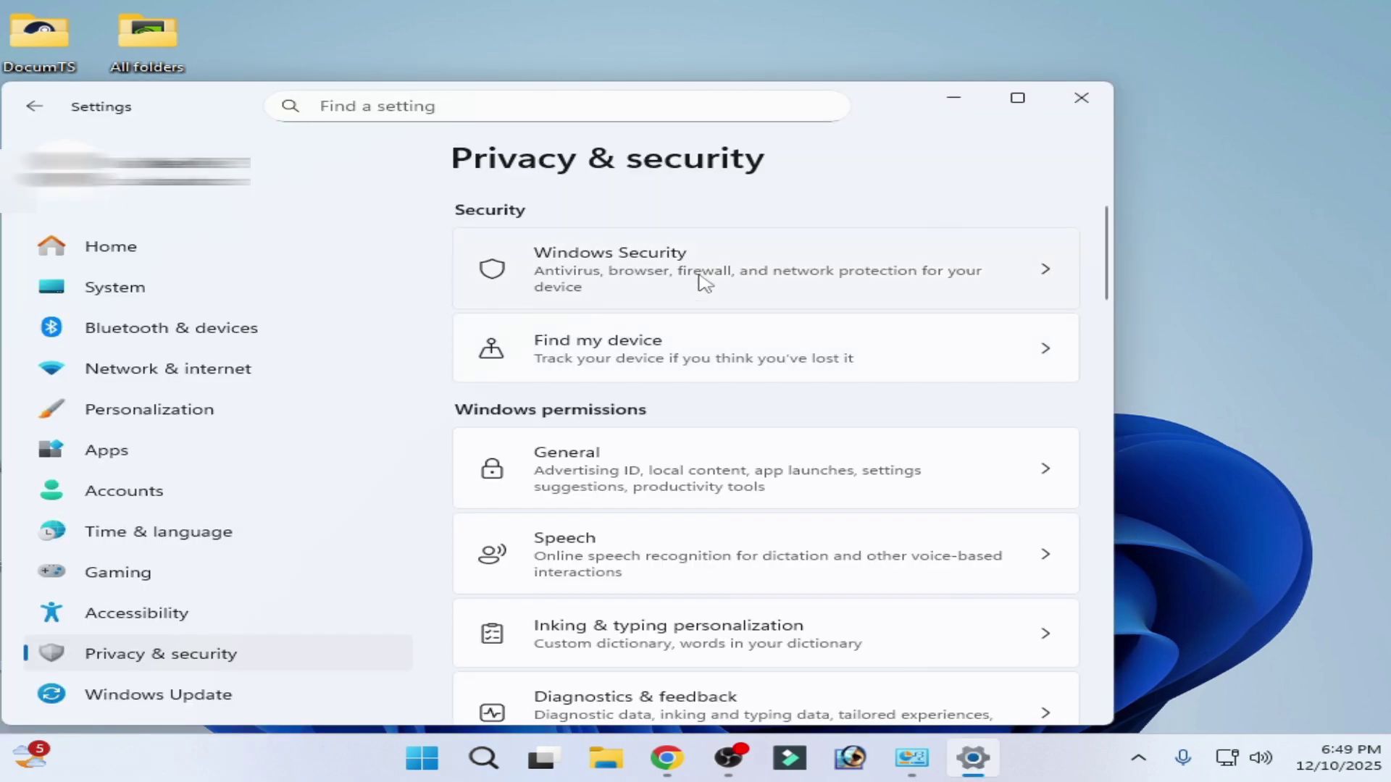
Step: Reopen App & browser control and leave Exploit protection's Control flow guard at Use default (On)
left_click(703, 283)
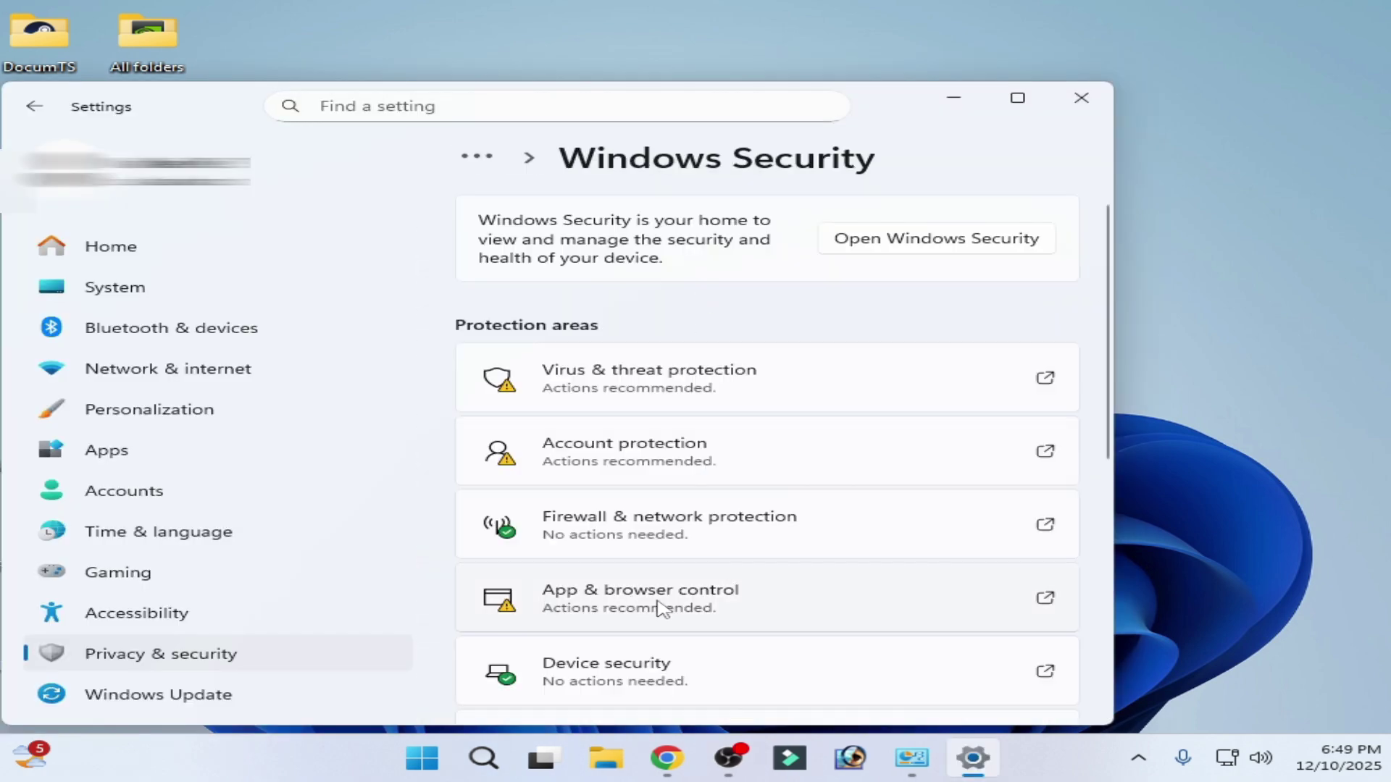
left_click(661, 601)
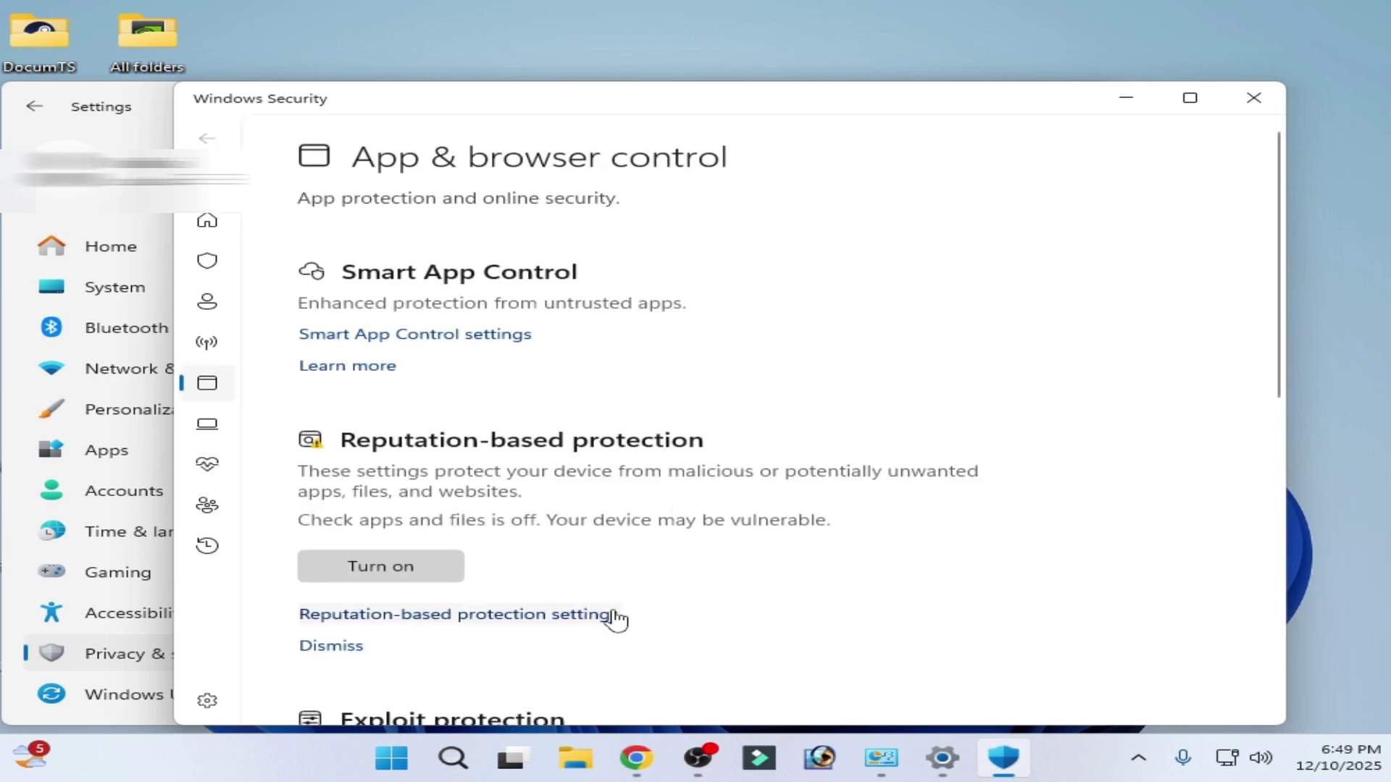
scroll(617, 620, "down", 5)
scroll(410, 498, "up", 2)
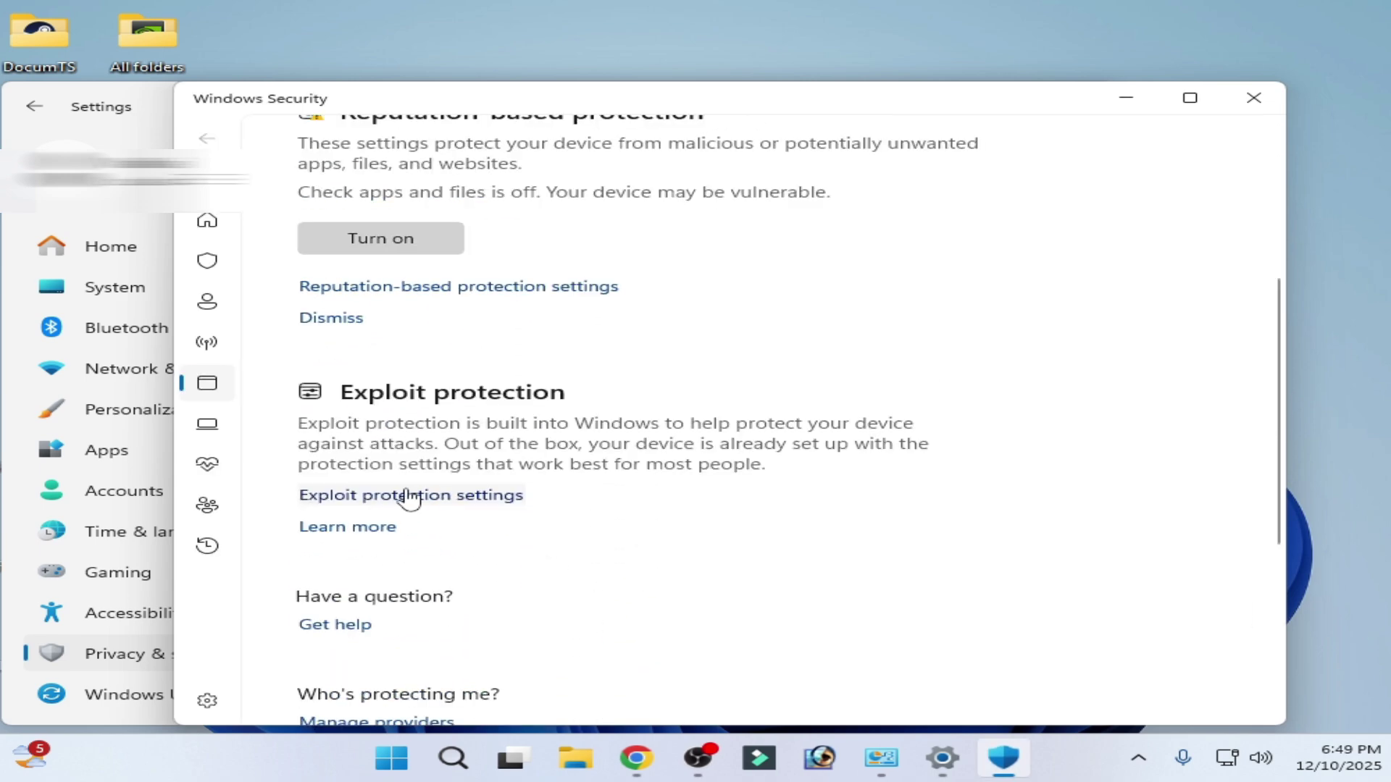
left_click(423, 498)
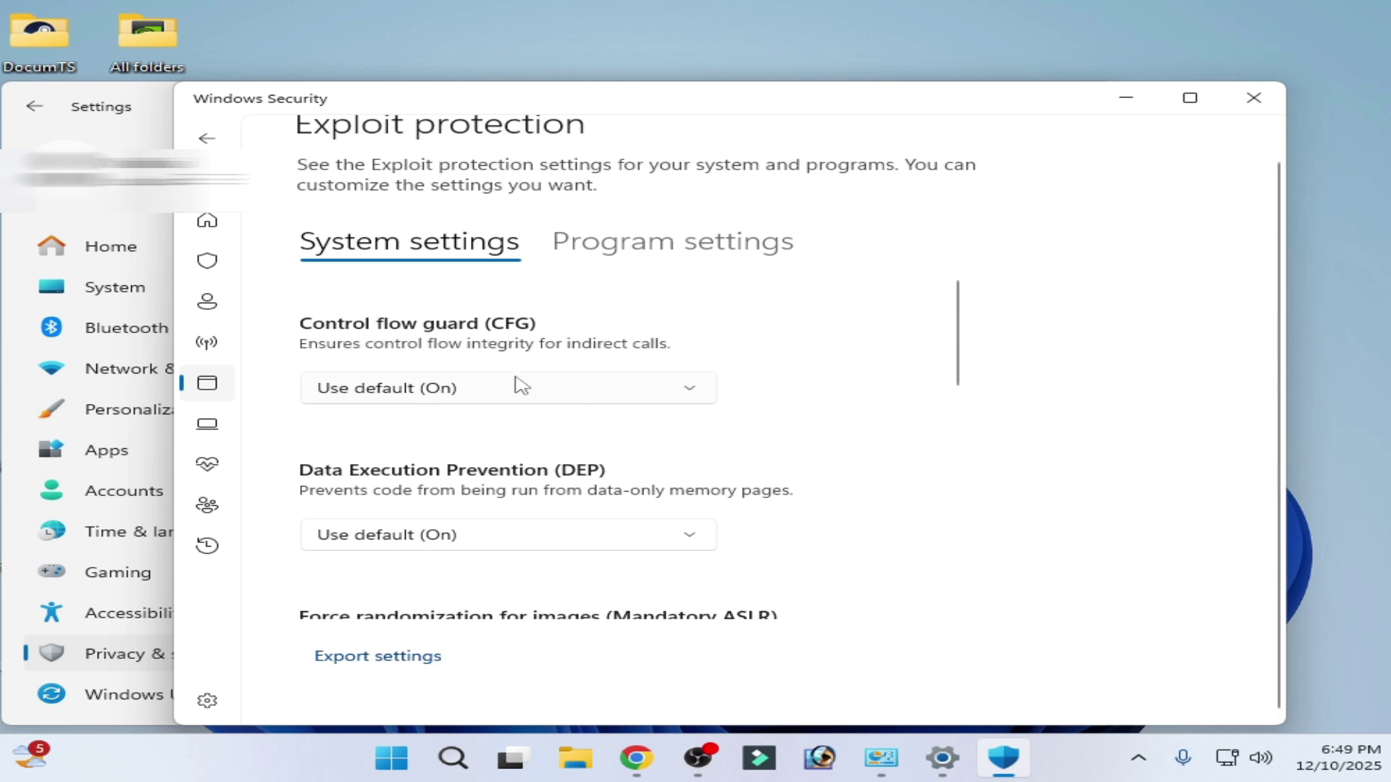
left_click(634, 395)
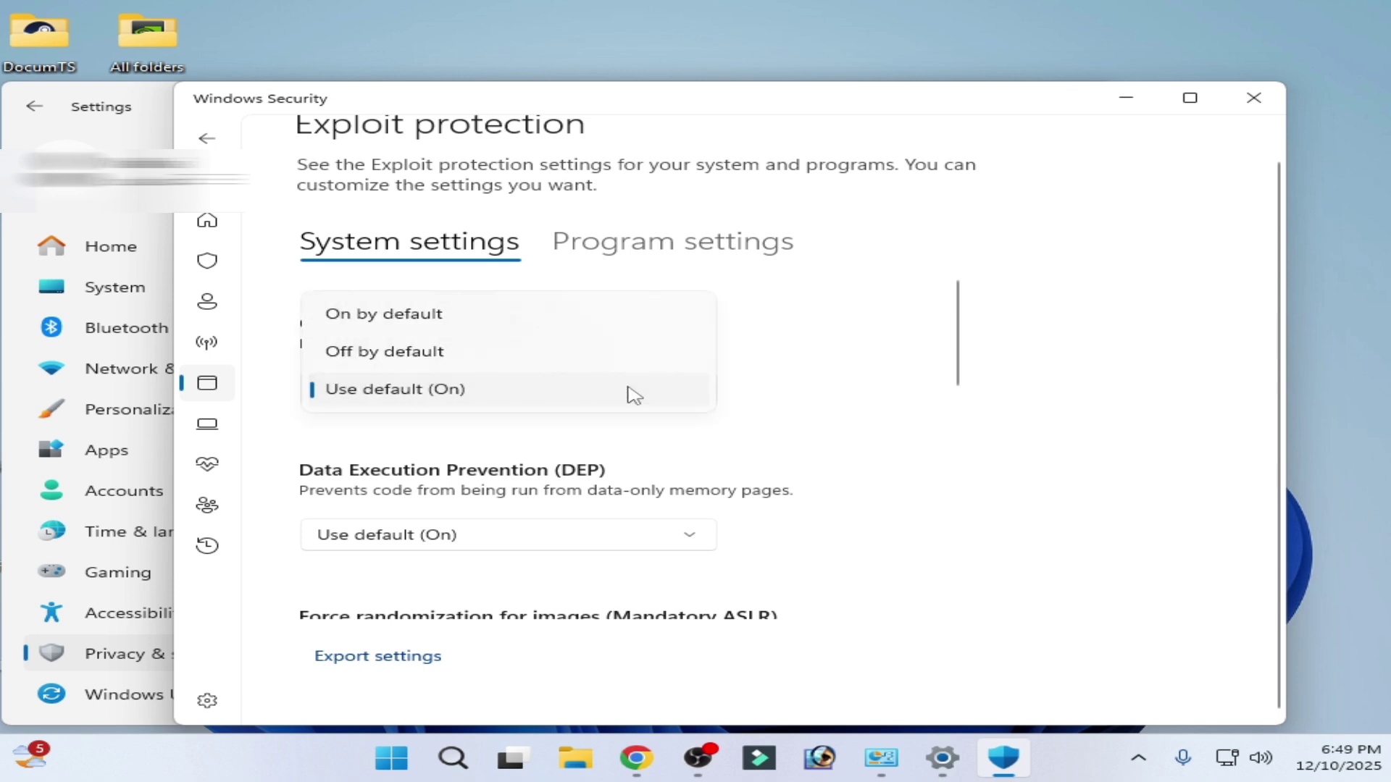
left_click(389, 392)
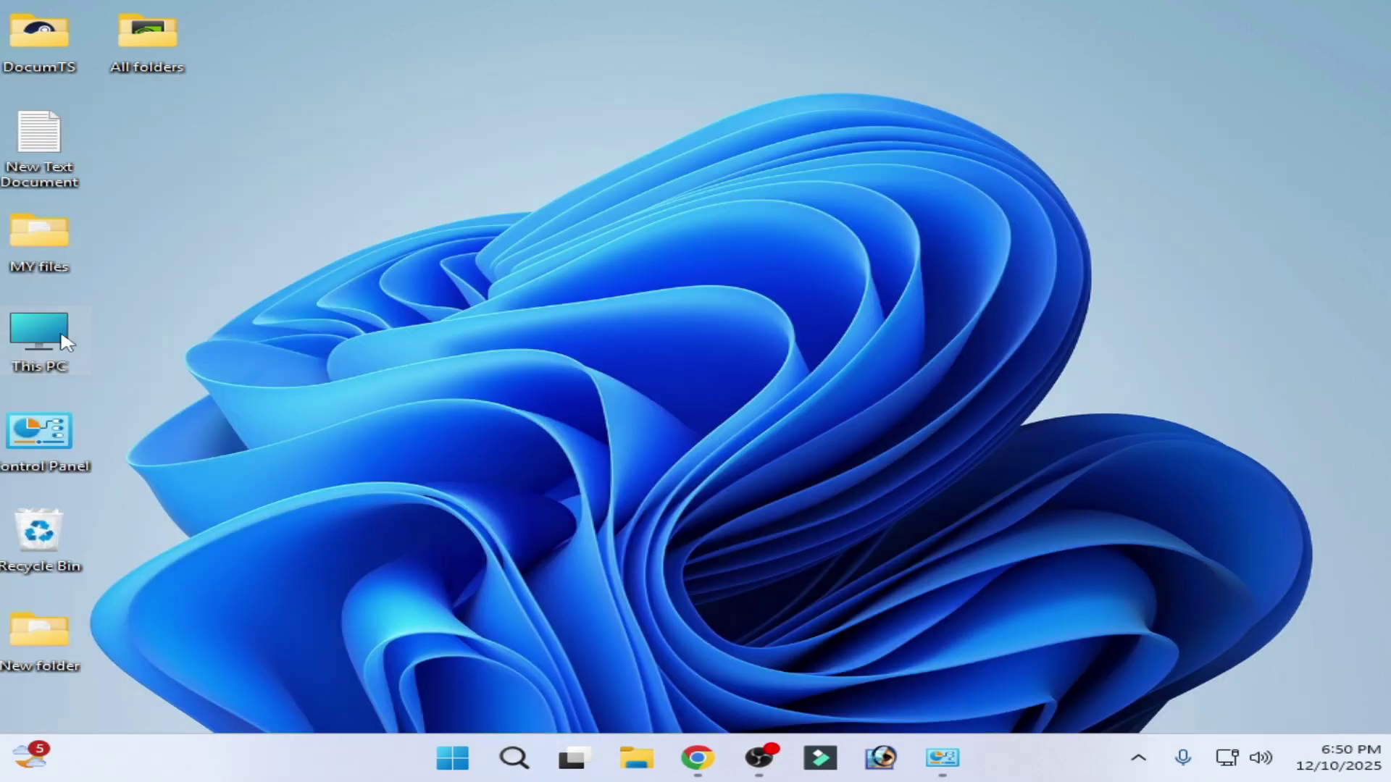
Step: Browse This PC > Local Disk (C:) > Windows and scroll down to SoftwareDistribution
double_click(63, 339)
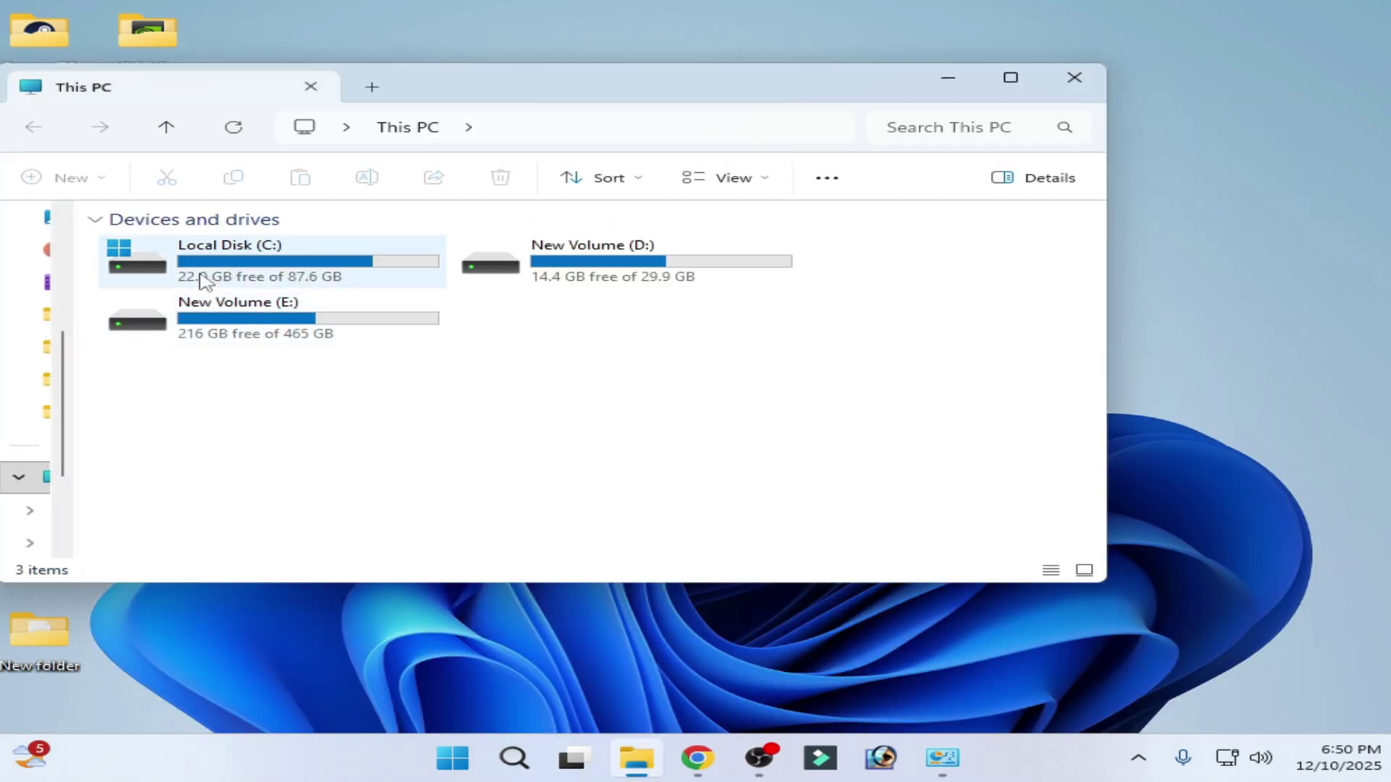
double_click(202, 280)
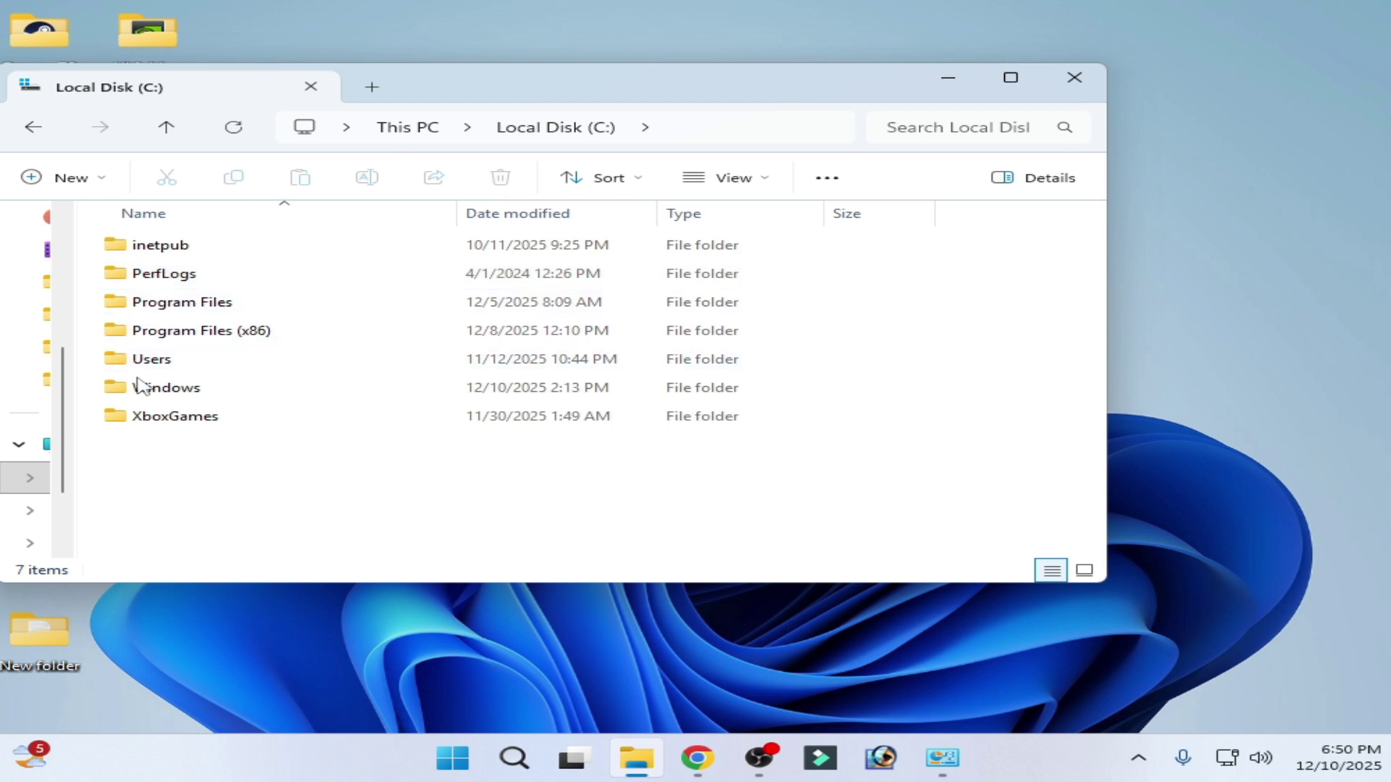
double_click(173, 395)
scroll(242, 472, "down", 20)
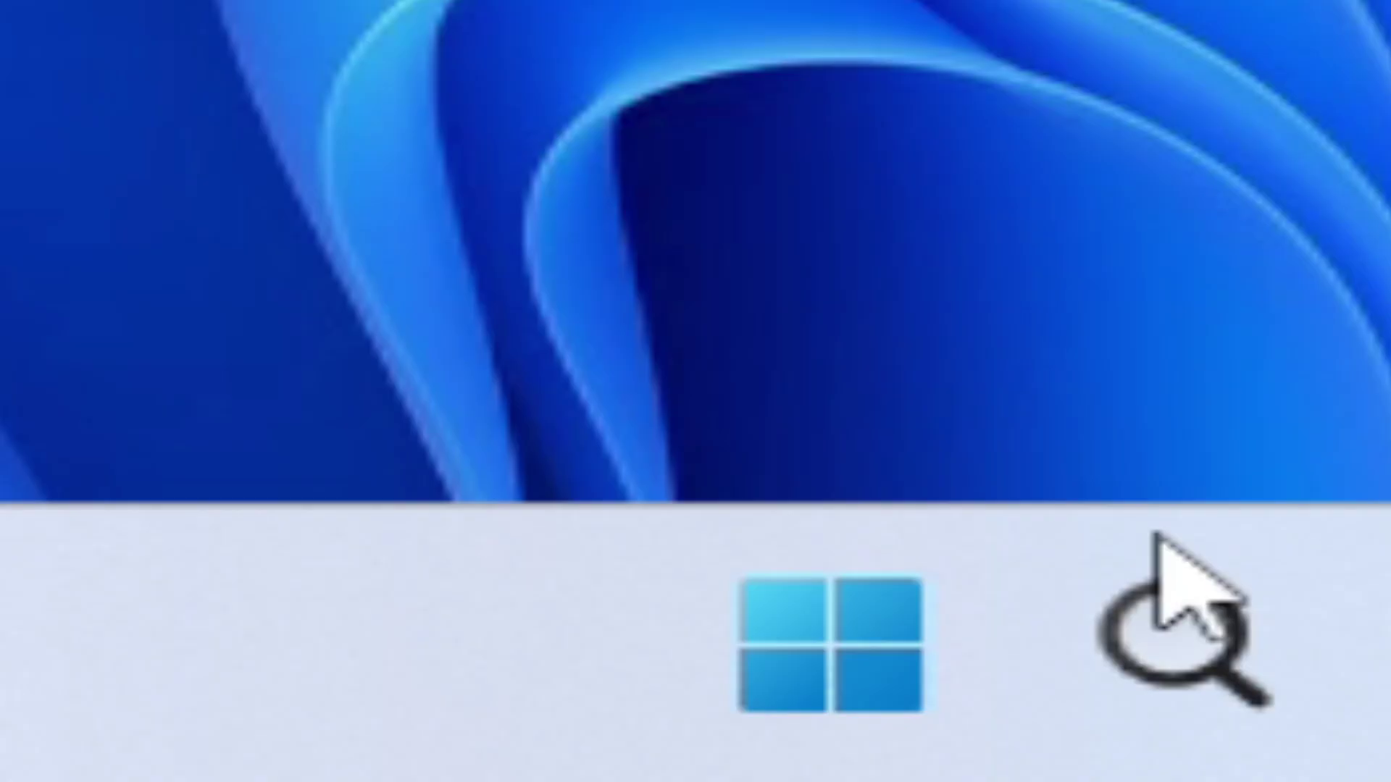
left_click(509, 761)
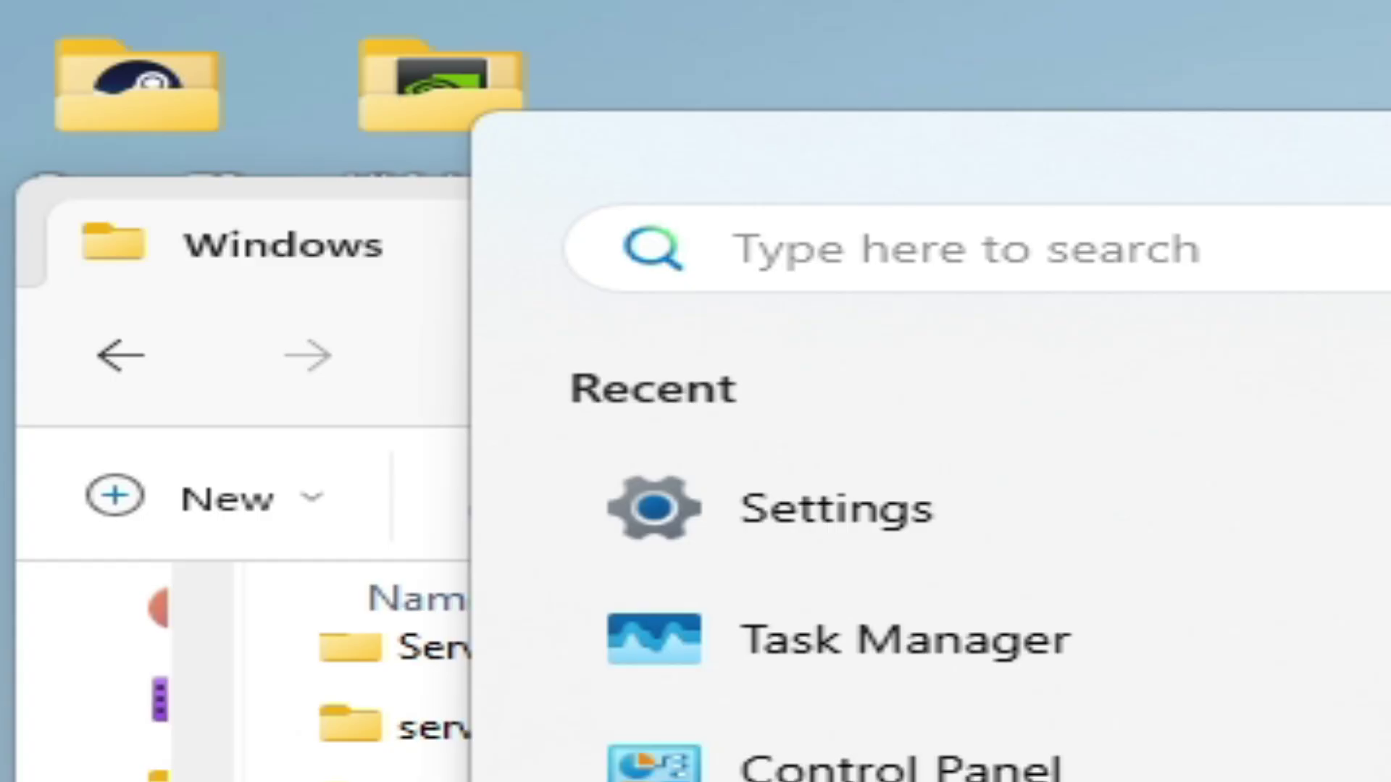
Step: Search for "services" and launch the Services console from the results
type("se")
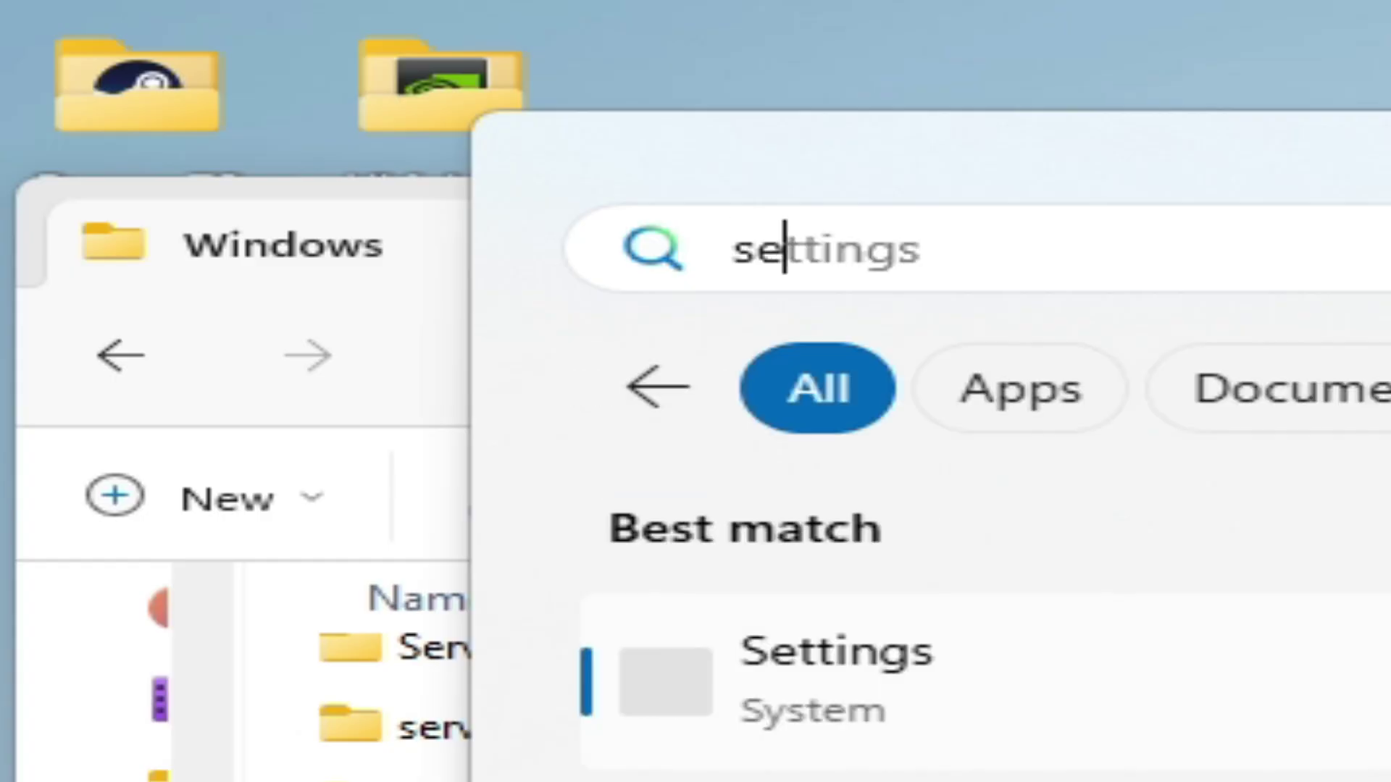
type("rvices")
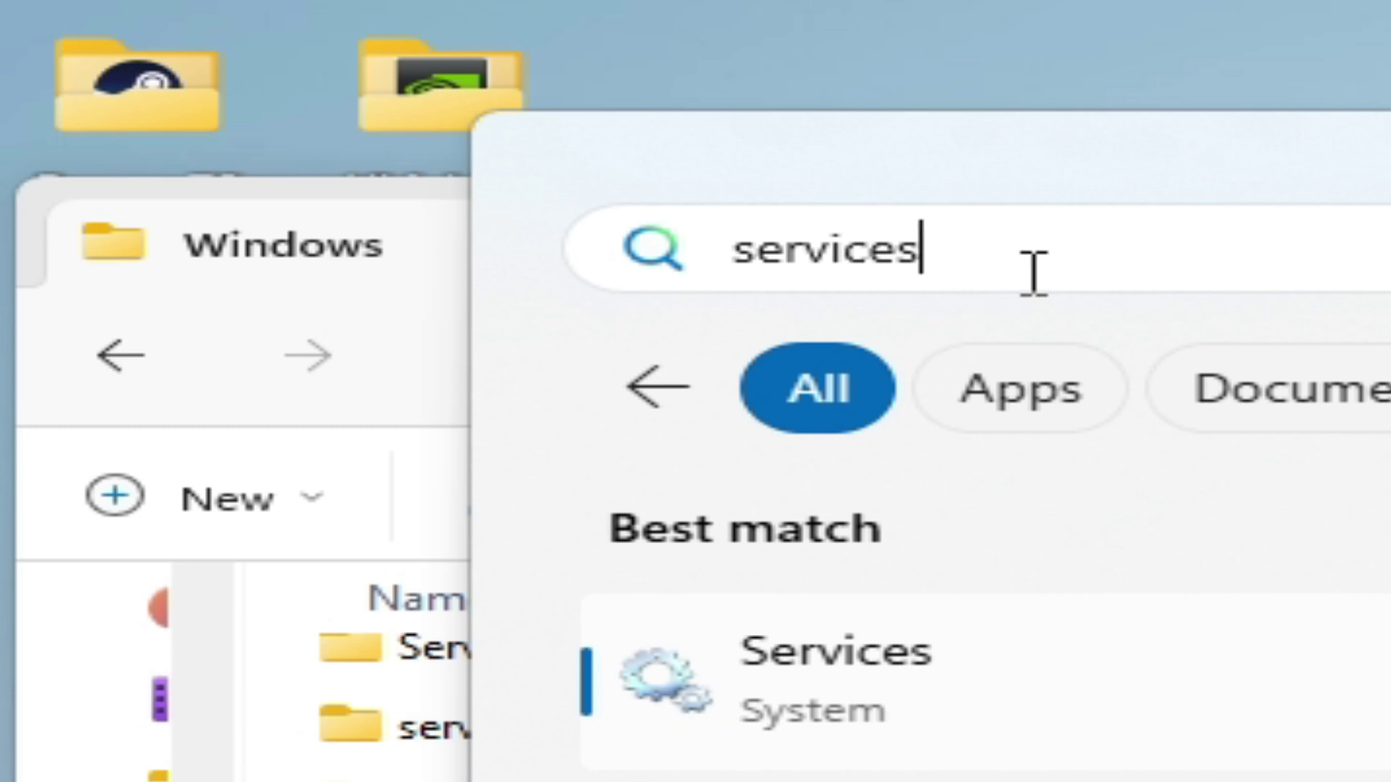
left_click(832, 714)
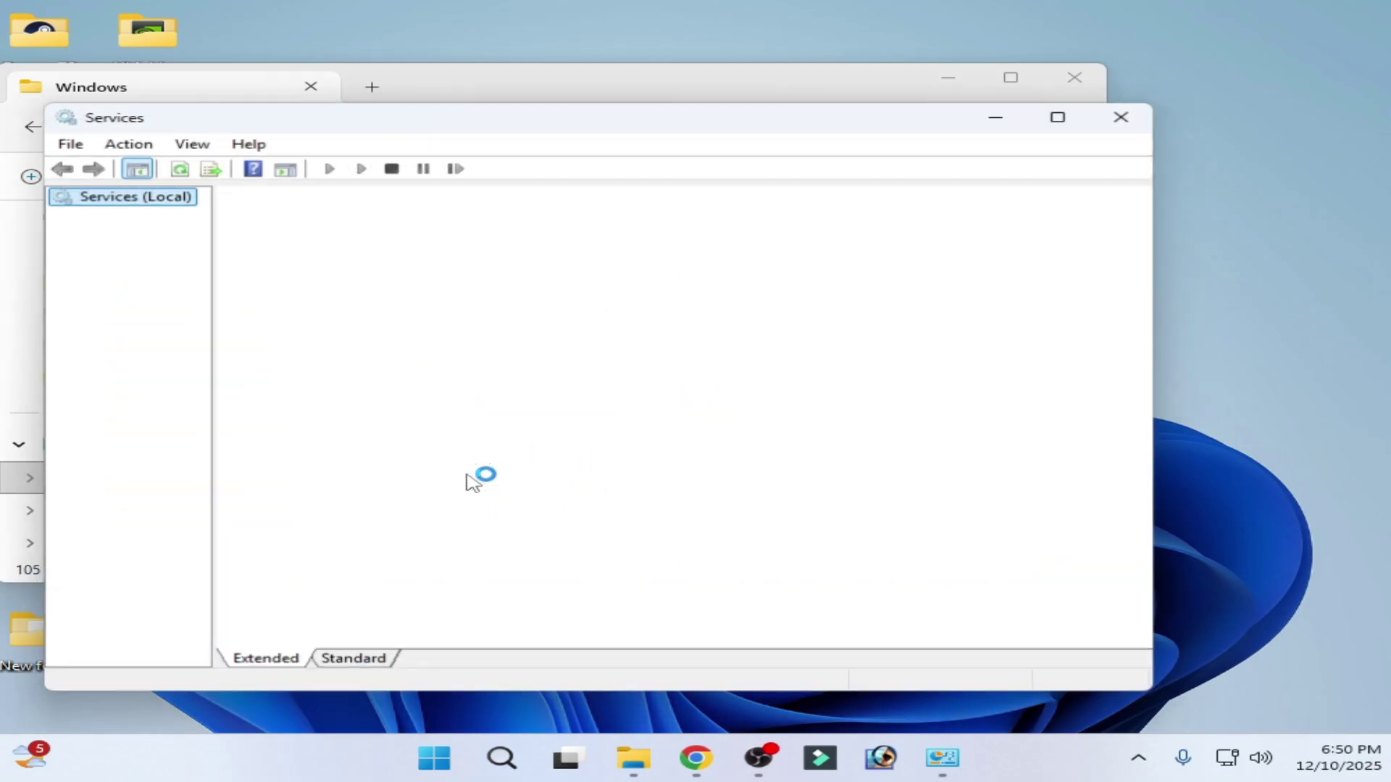
Step: Open the Properties dialog of the Windows Update service
left_click_drag(1141, 246, 1145, 636)
left_click(354, 661)
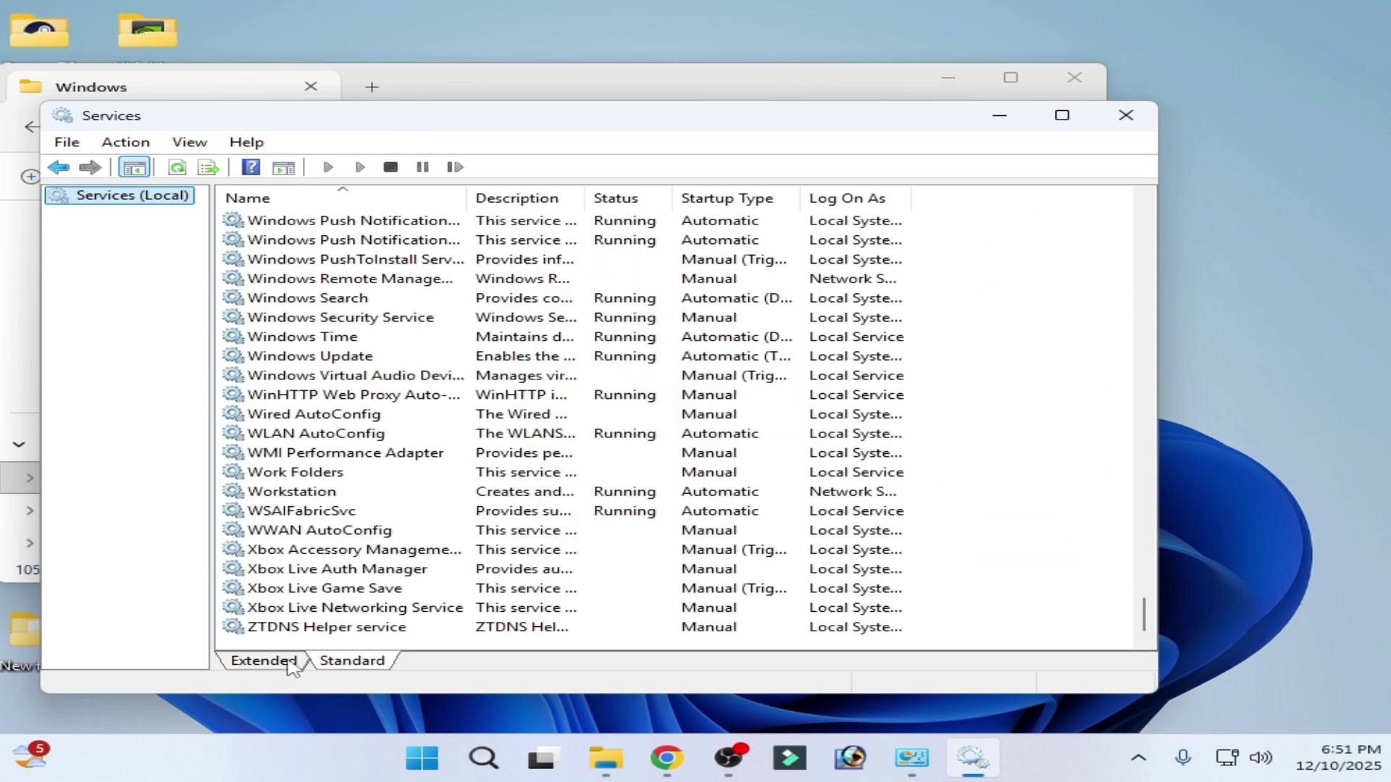
left_click(265, 661)
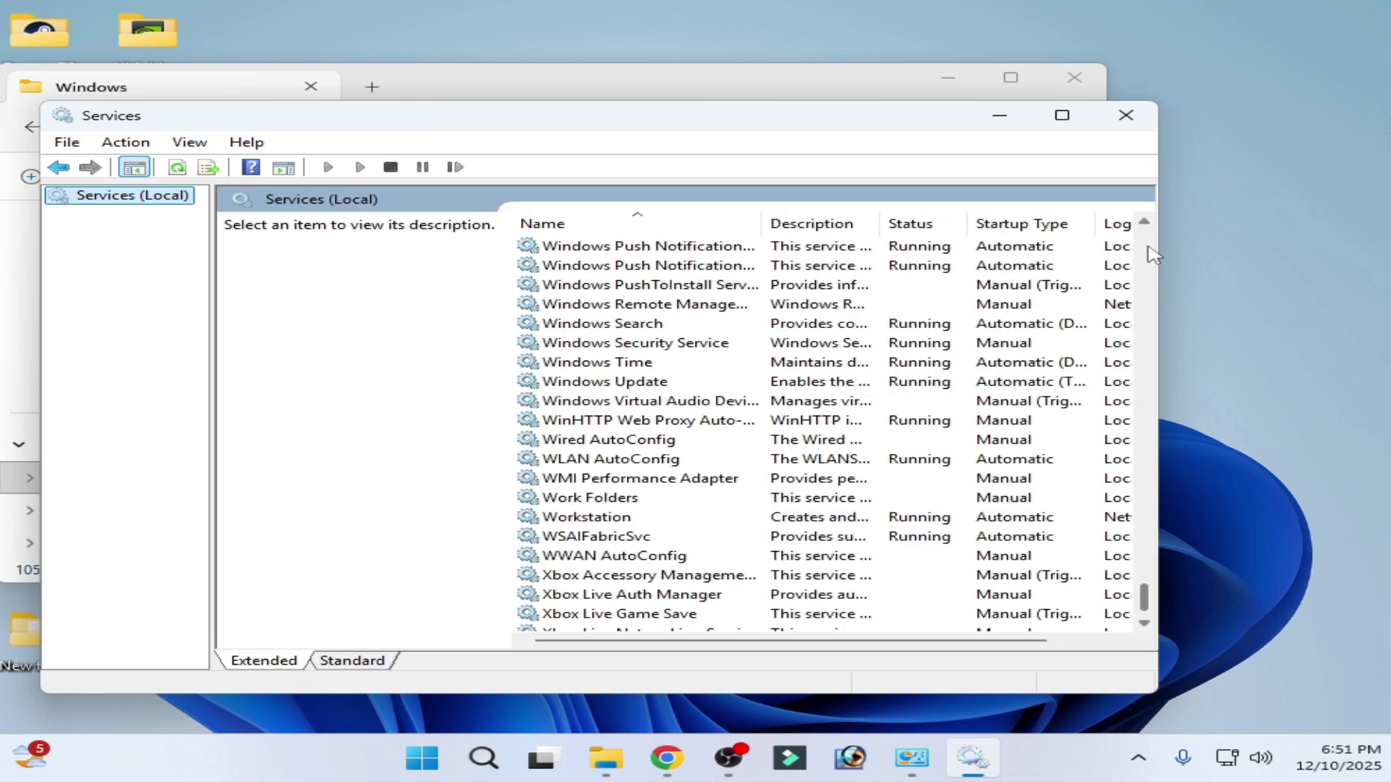
mouse_move(1144, 598)
left_mouse_down()
mouse_move(1142, 557)
mouse_move(1146, 623)
left_mouse_up()
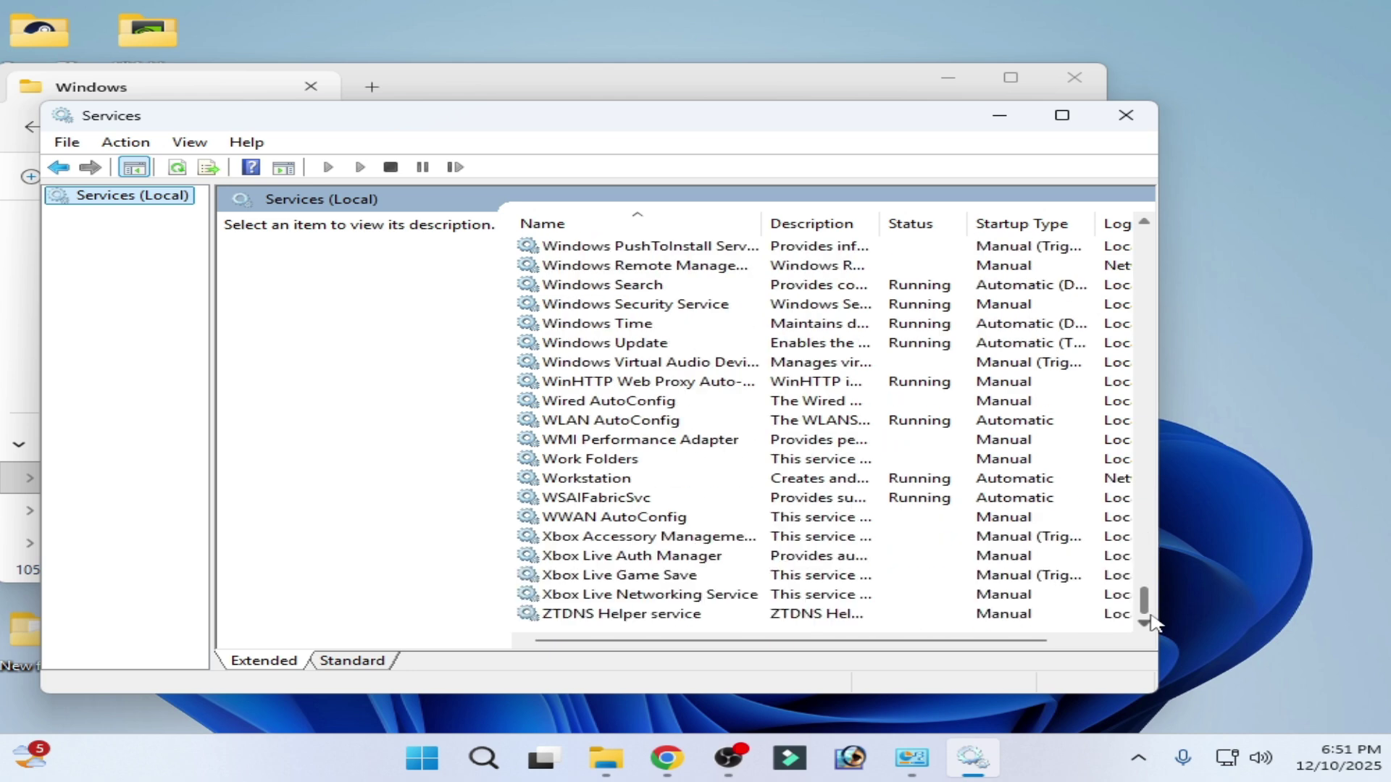
left_click(616, 348)
right_click(616, 349)
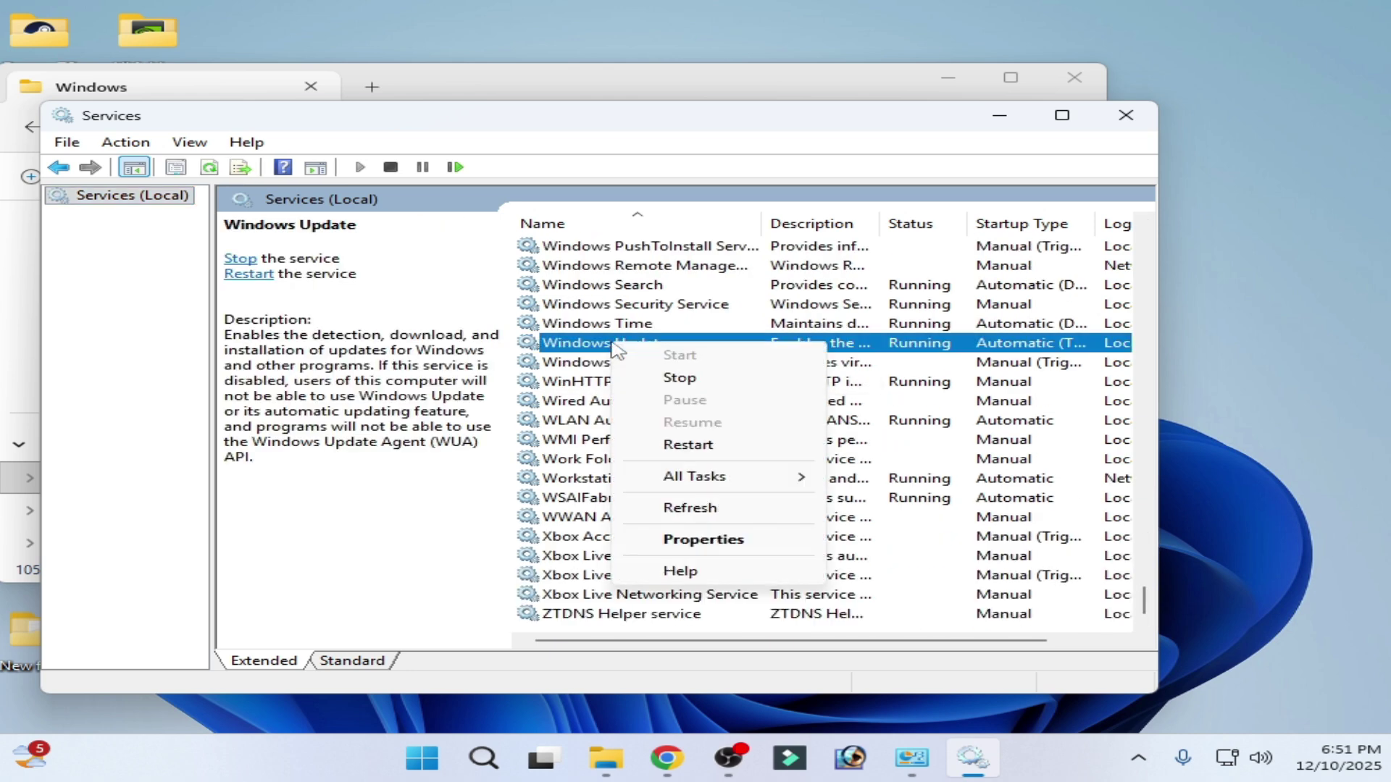
left_click(717, 540)
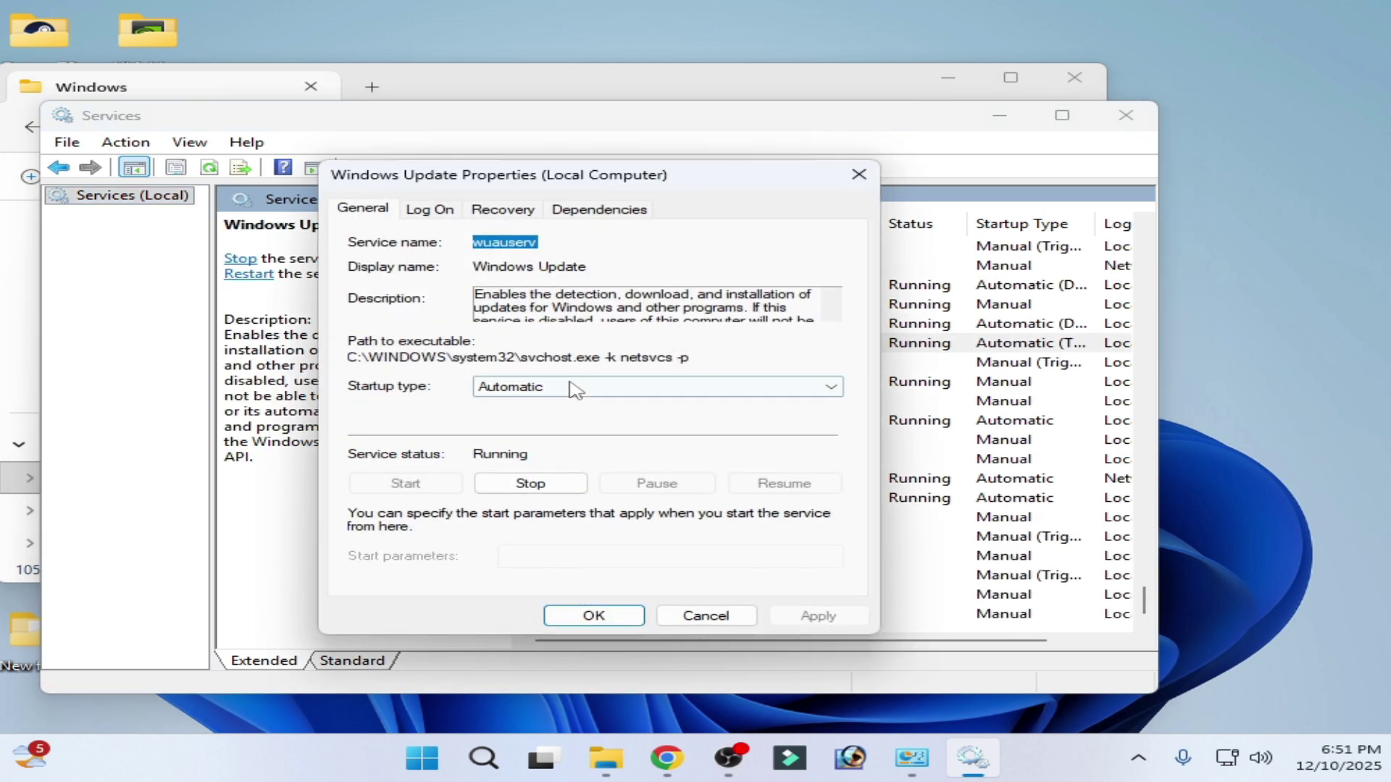
Step: Set Windows Update's startup type to Disabled, apply, stop the service, and close with OK
left_click(650, 387)
left_click(519, 446)
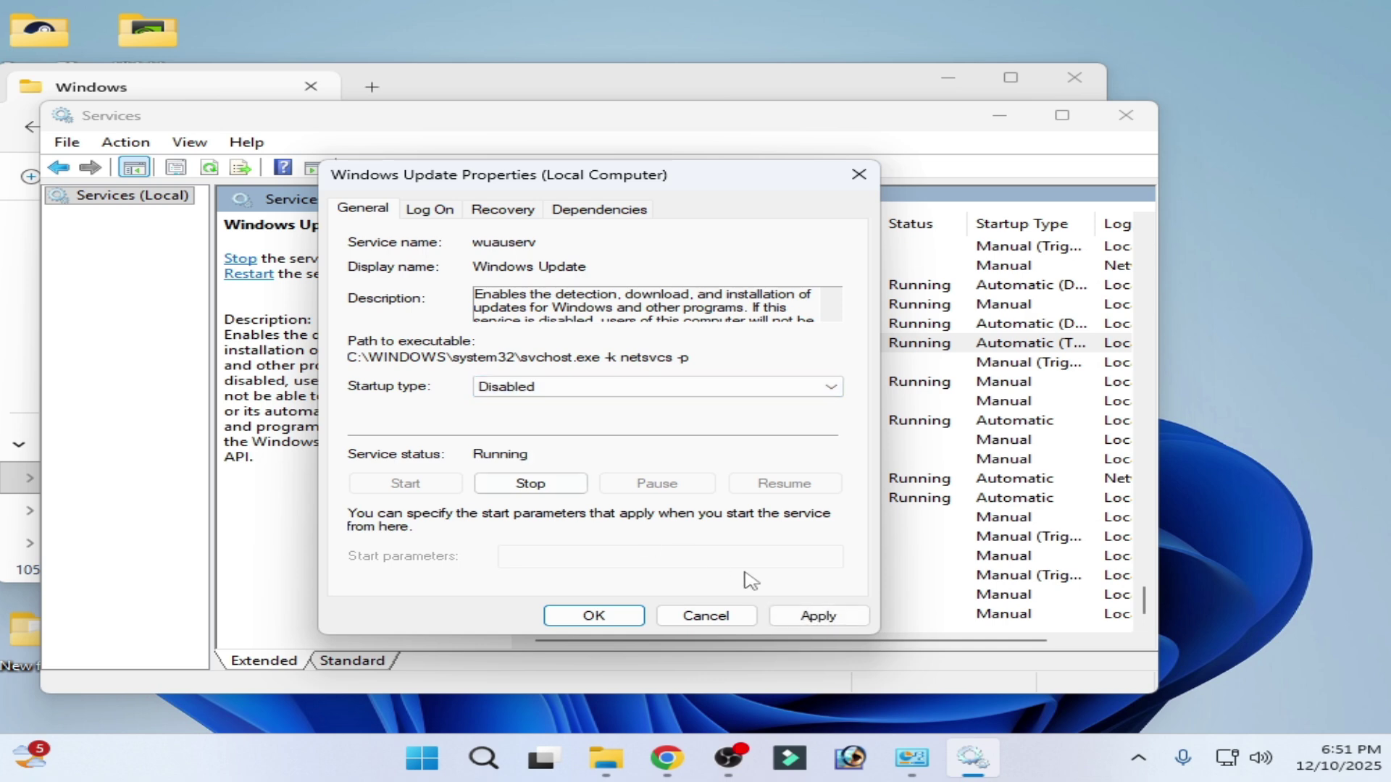
left_click(813, 615)
left_click(533, 484)
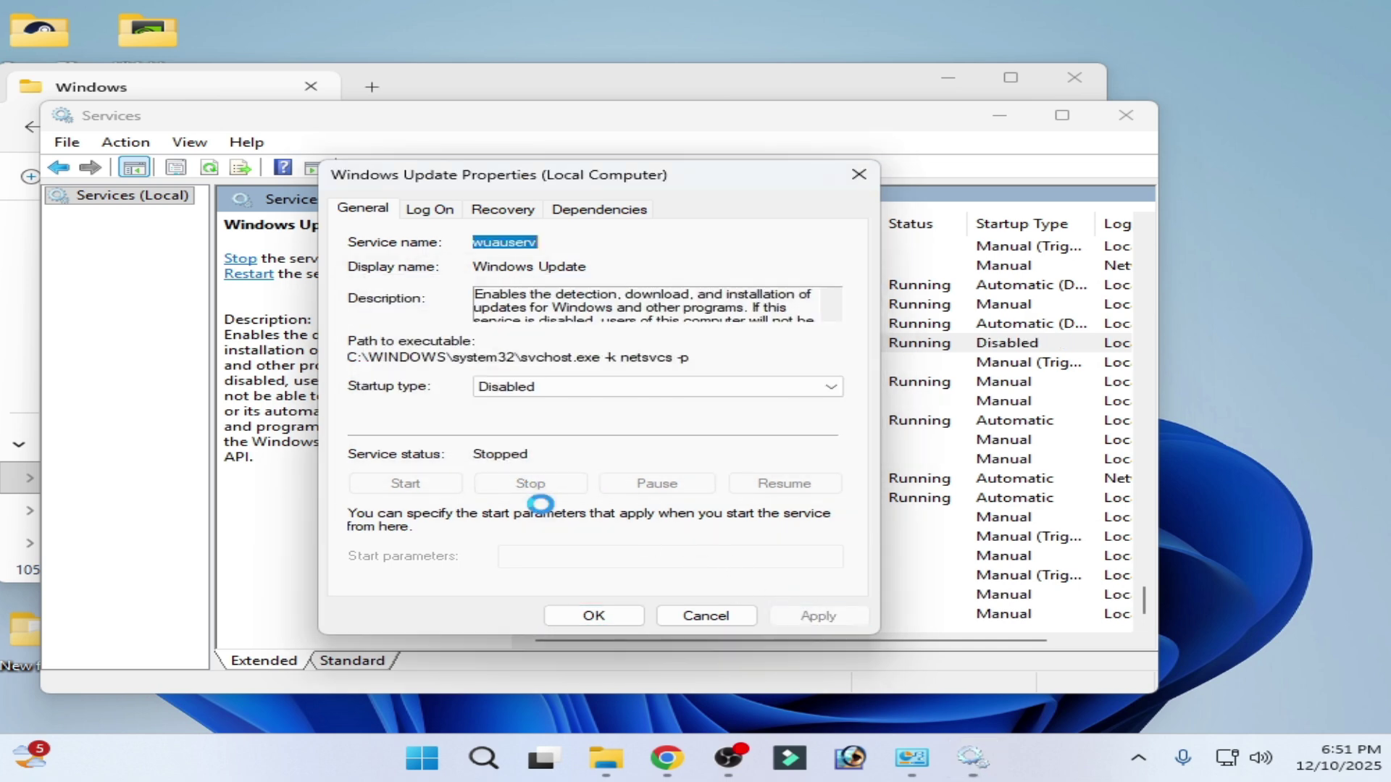
left_click(594, 617)
left_click_drag(481, 127, 840, 326)
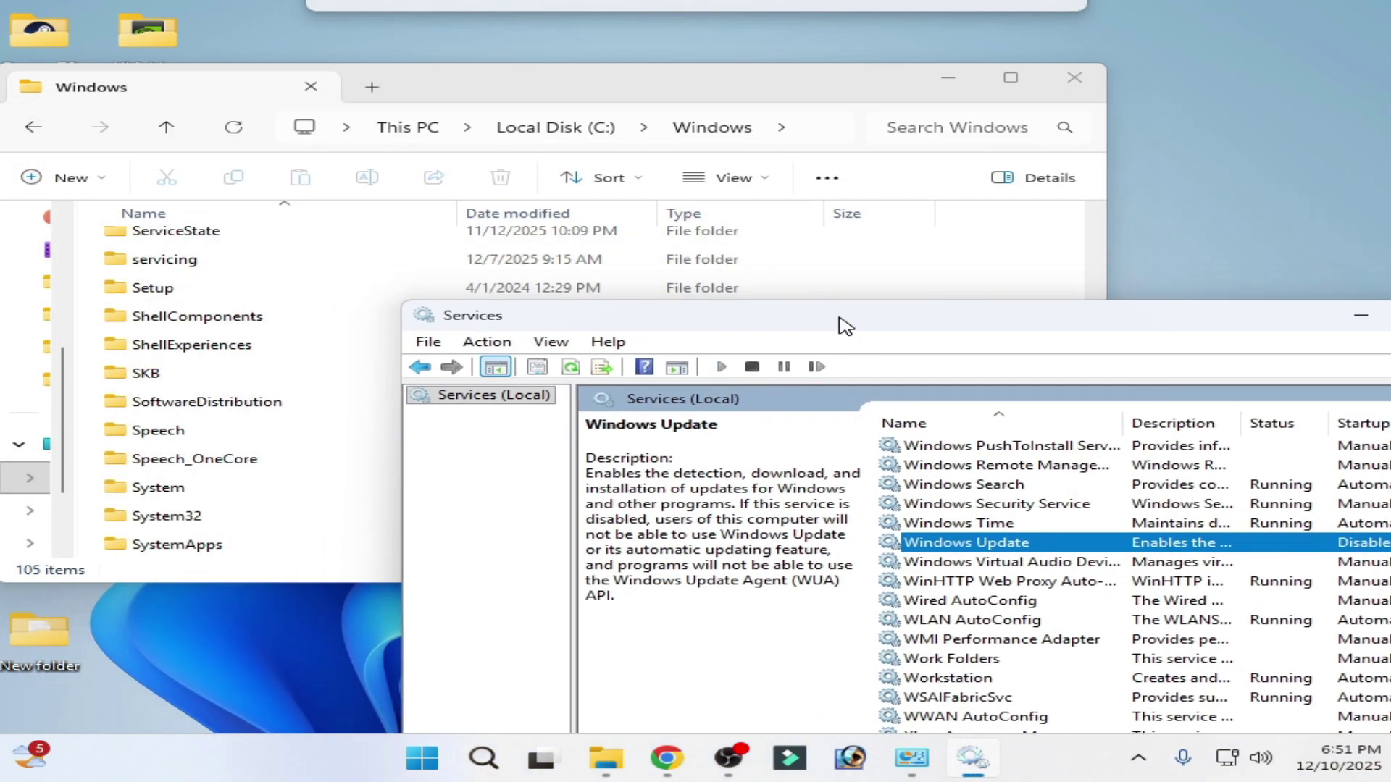
Step: Delete C:\Windows\SoftwareDistribution (about 1.97 GB) to the Recycle Bin
left_click(182, 403)
right_click(182, 403)
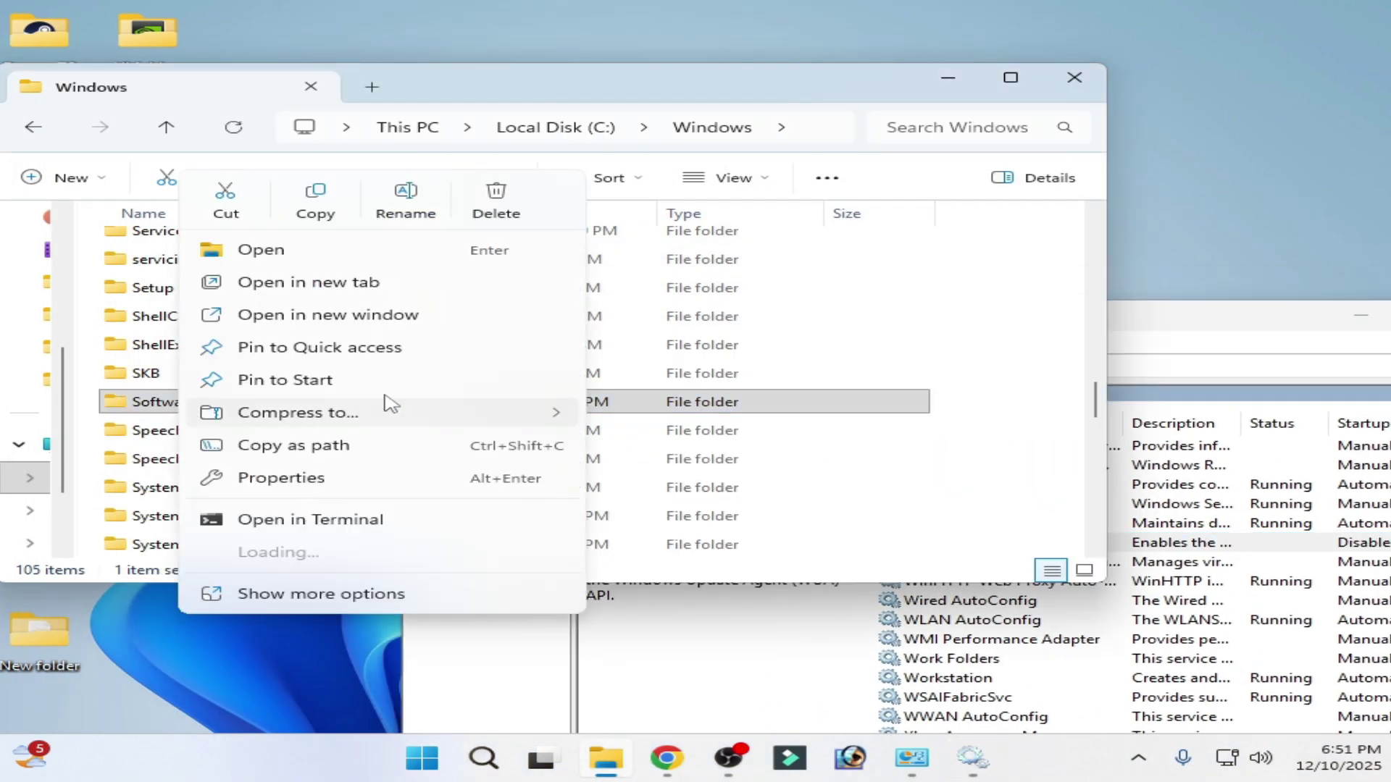
left_click(493, 207)
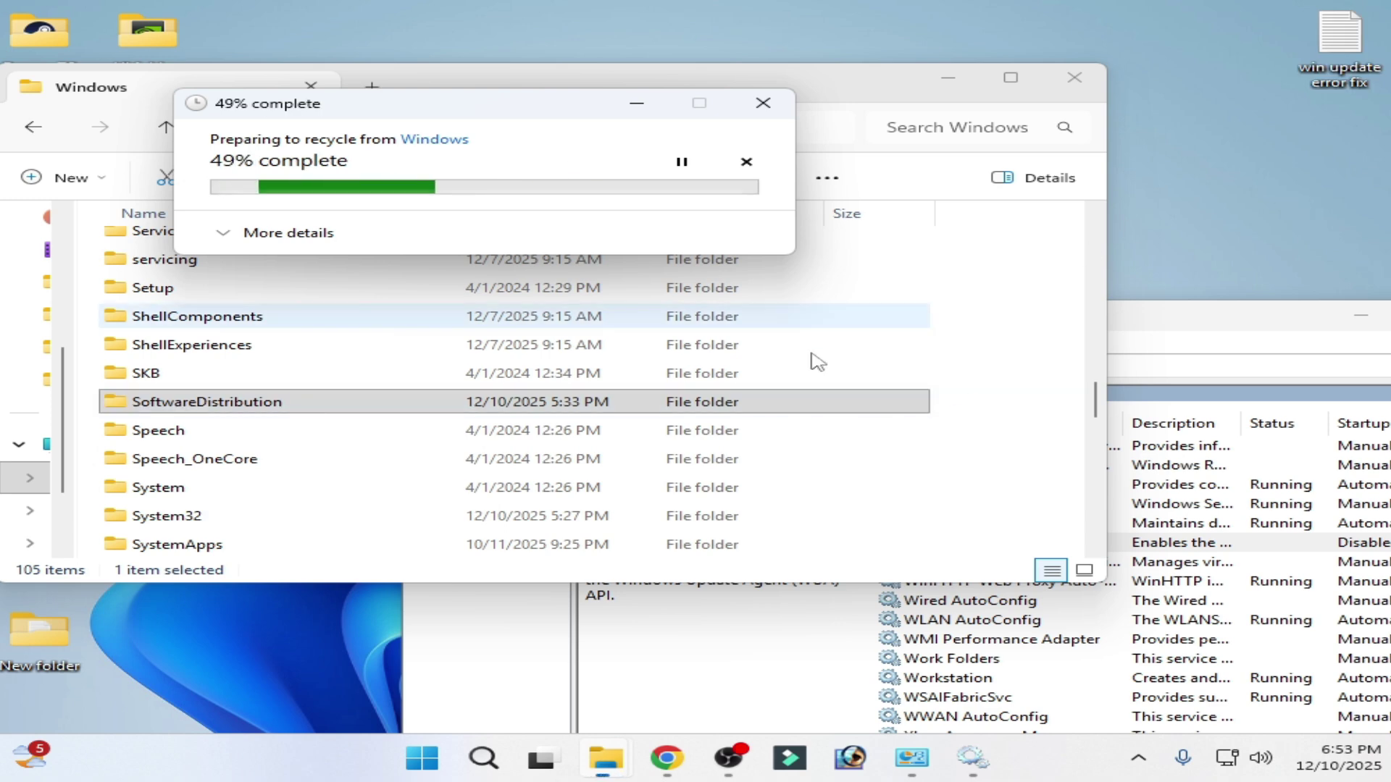
left_click(856, 410)
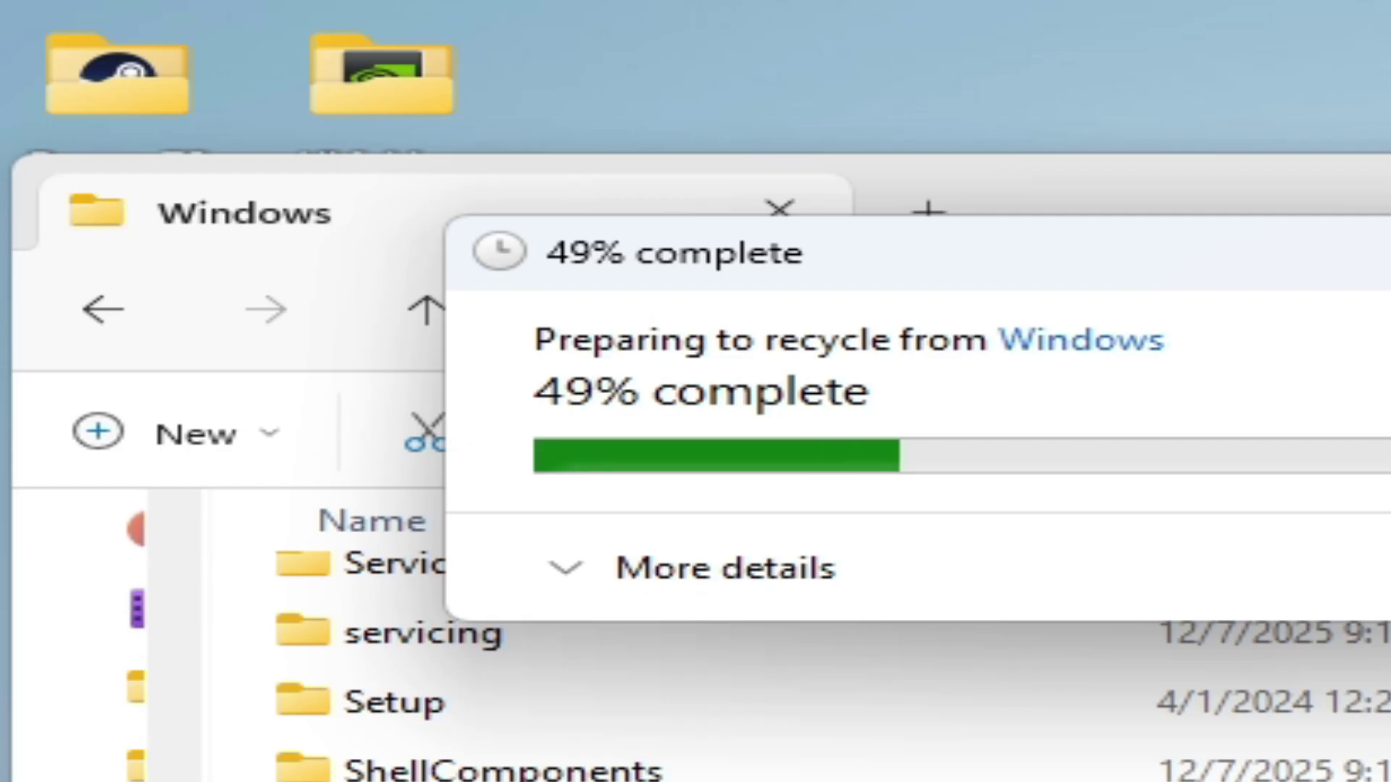
Step: Search for "cmd" and run Command Prompt as administrator
key("super+s")
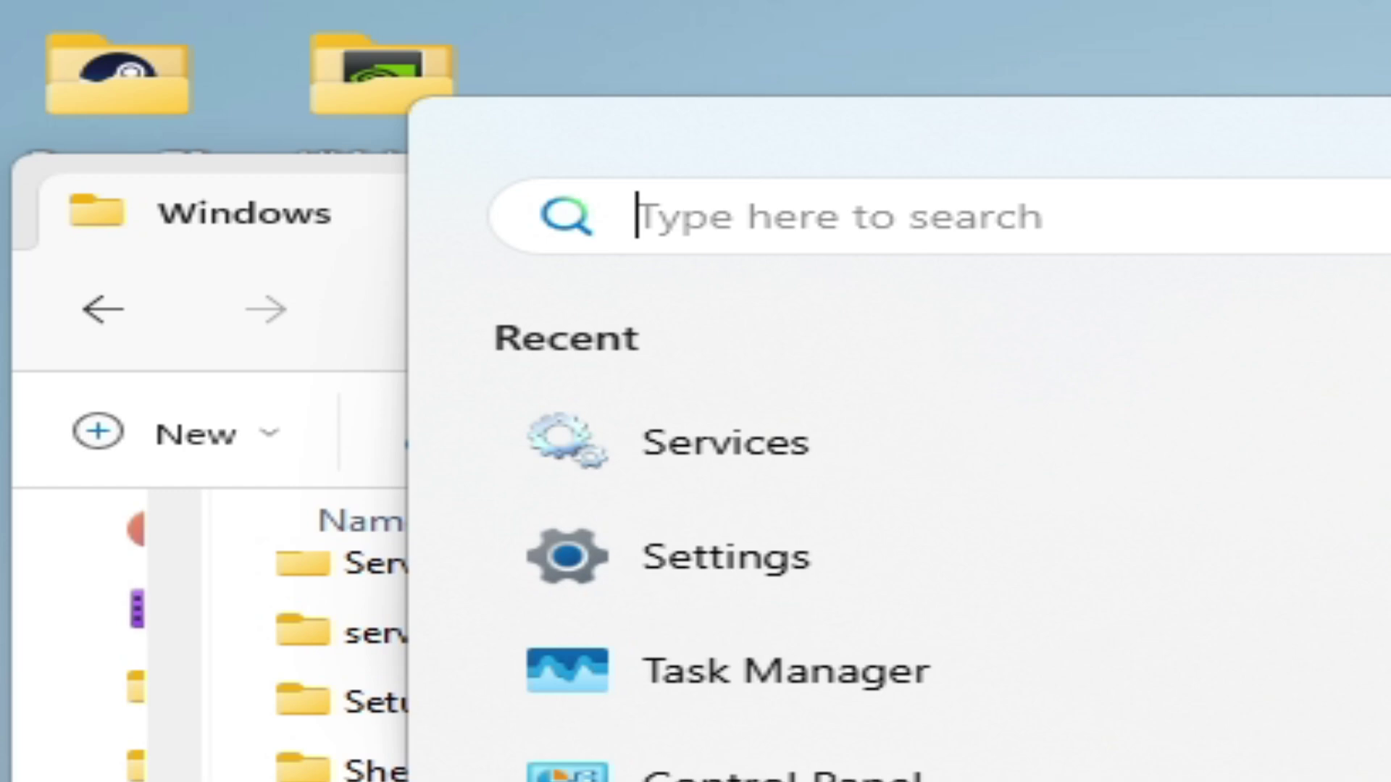
type("cmd")
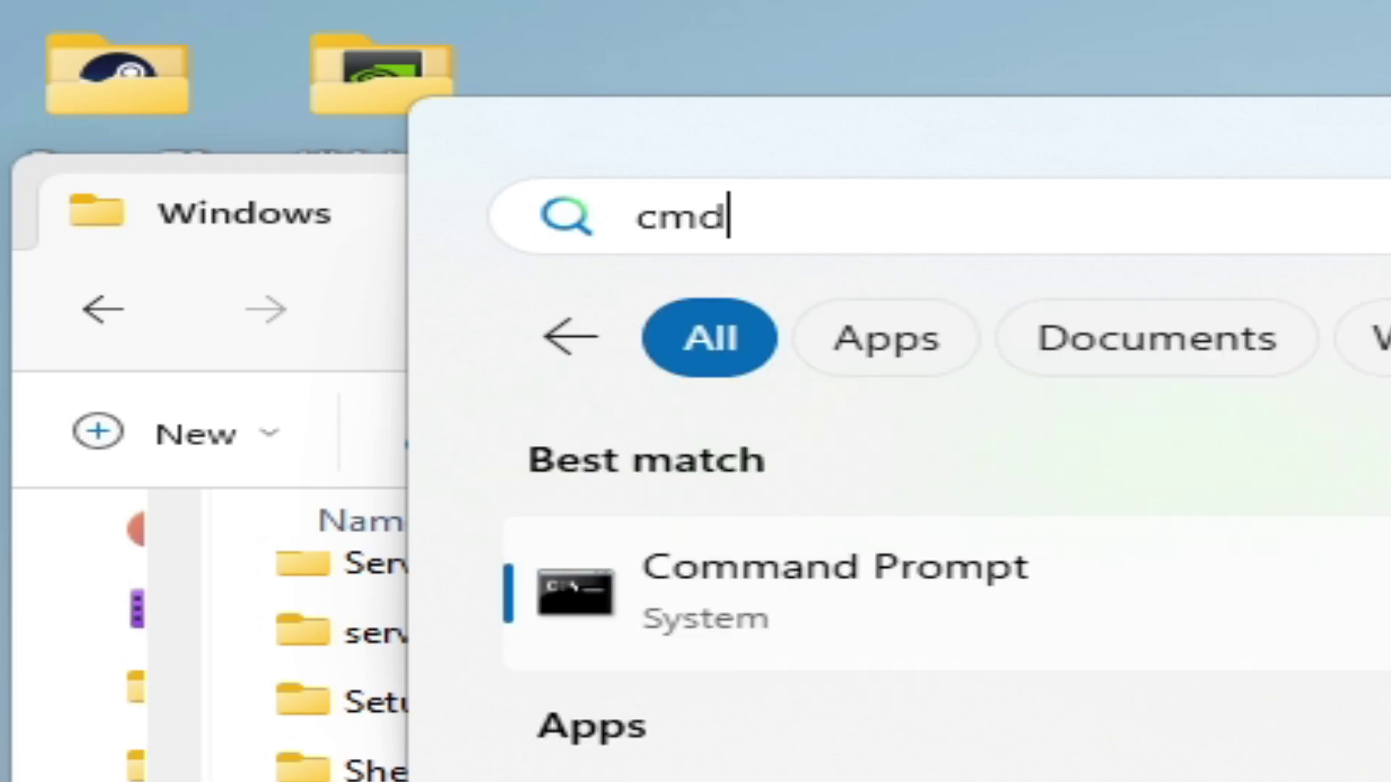
right_click(749, 590)
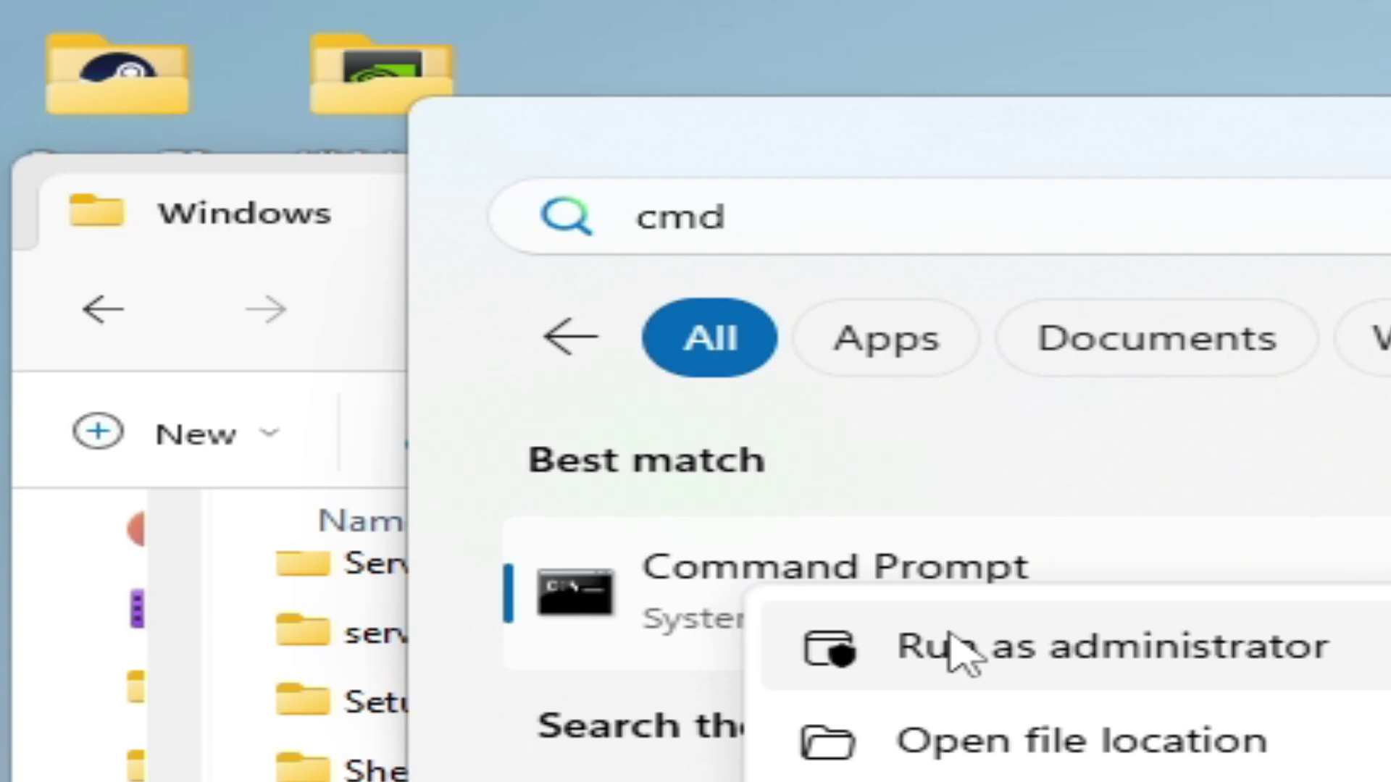
left_click(952, 636)
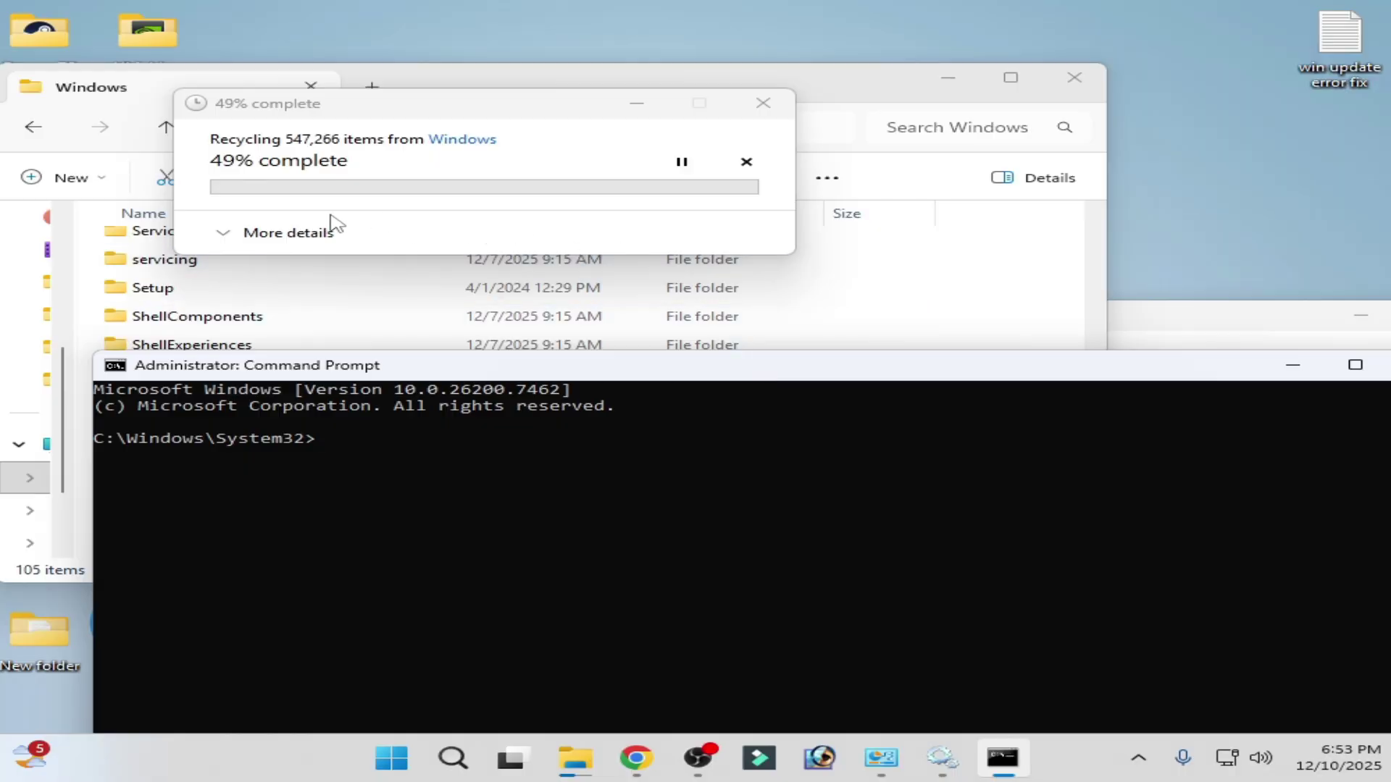
left_click(941, 761)
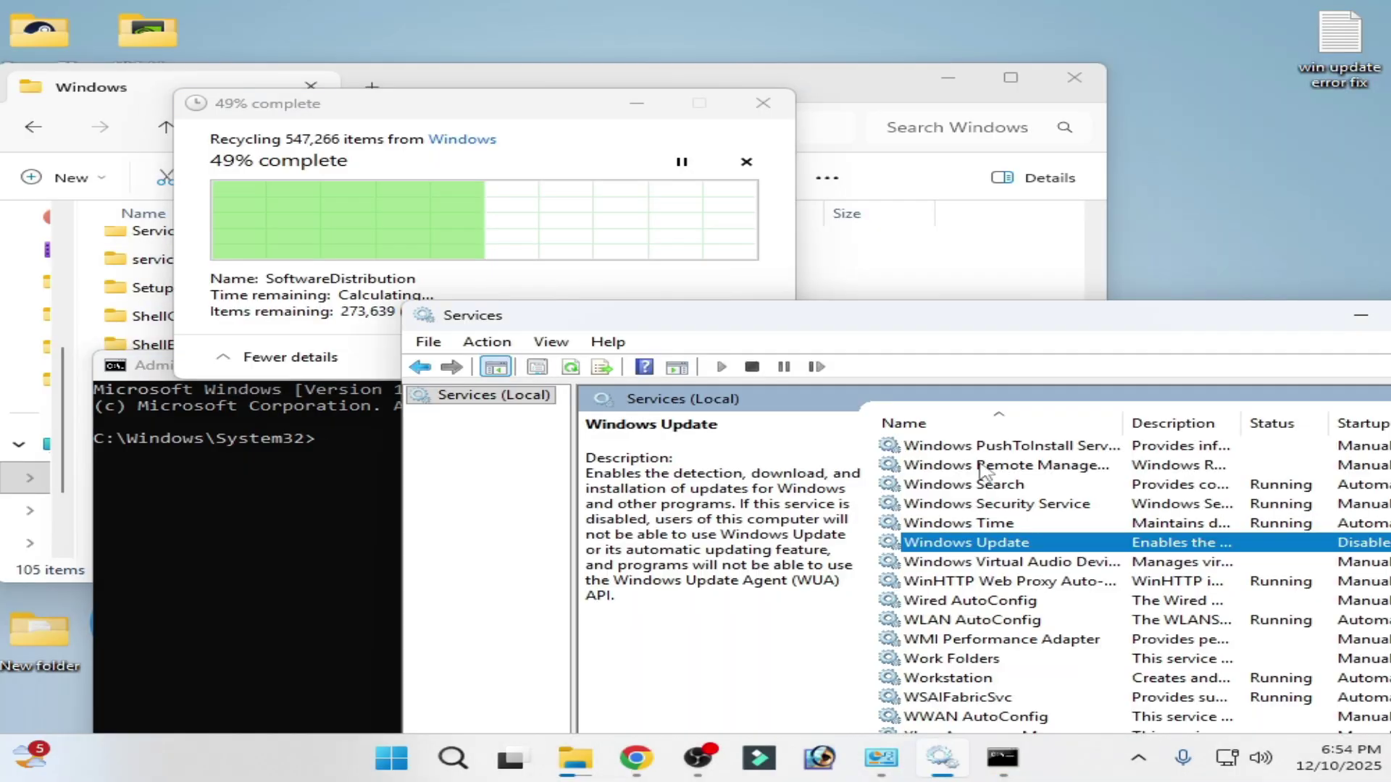
Step: In Windows Update properties, start then stop the service and apply startup type Disabled
left_click_drag(1037, 328, 771, 249)
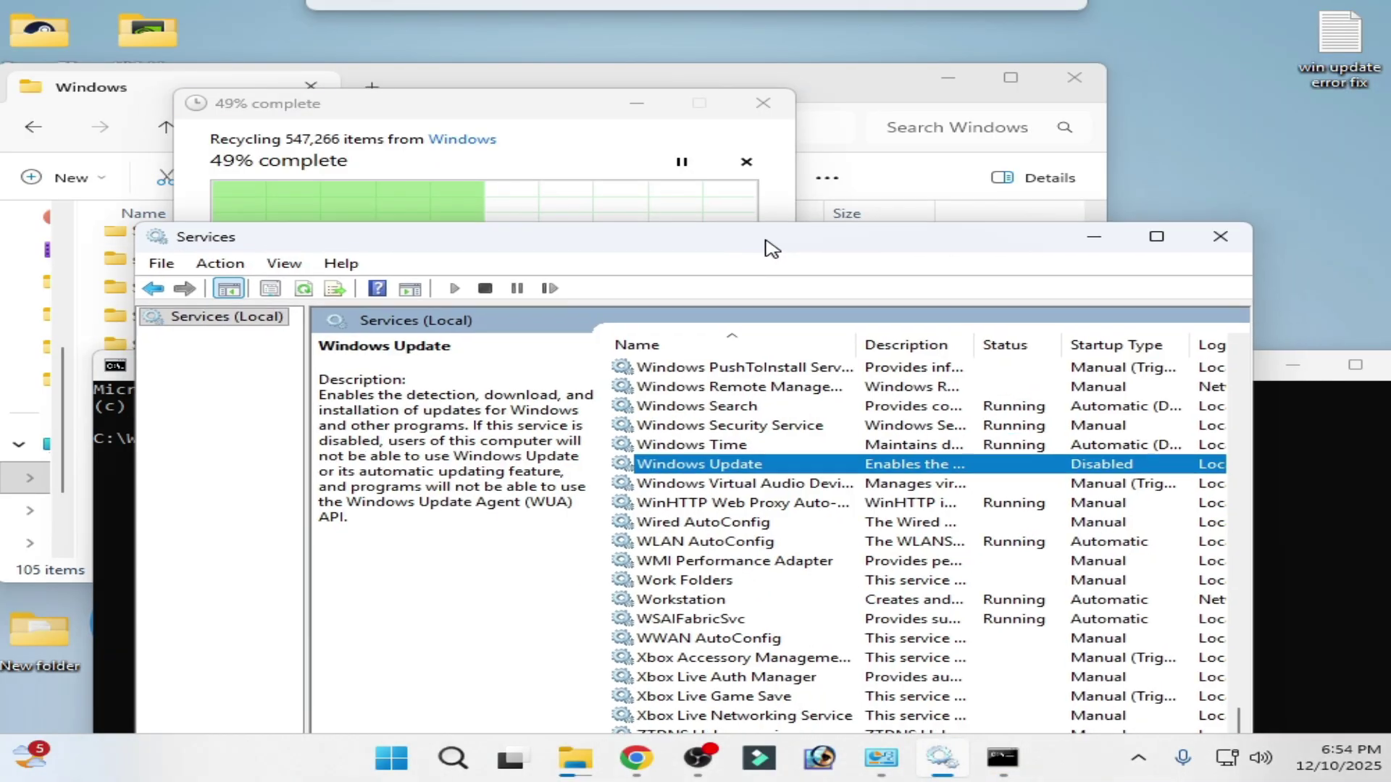
right_click(727, 472)
left_click(815, 663)
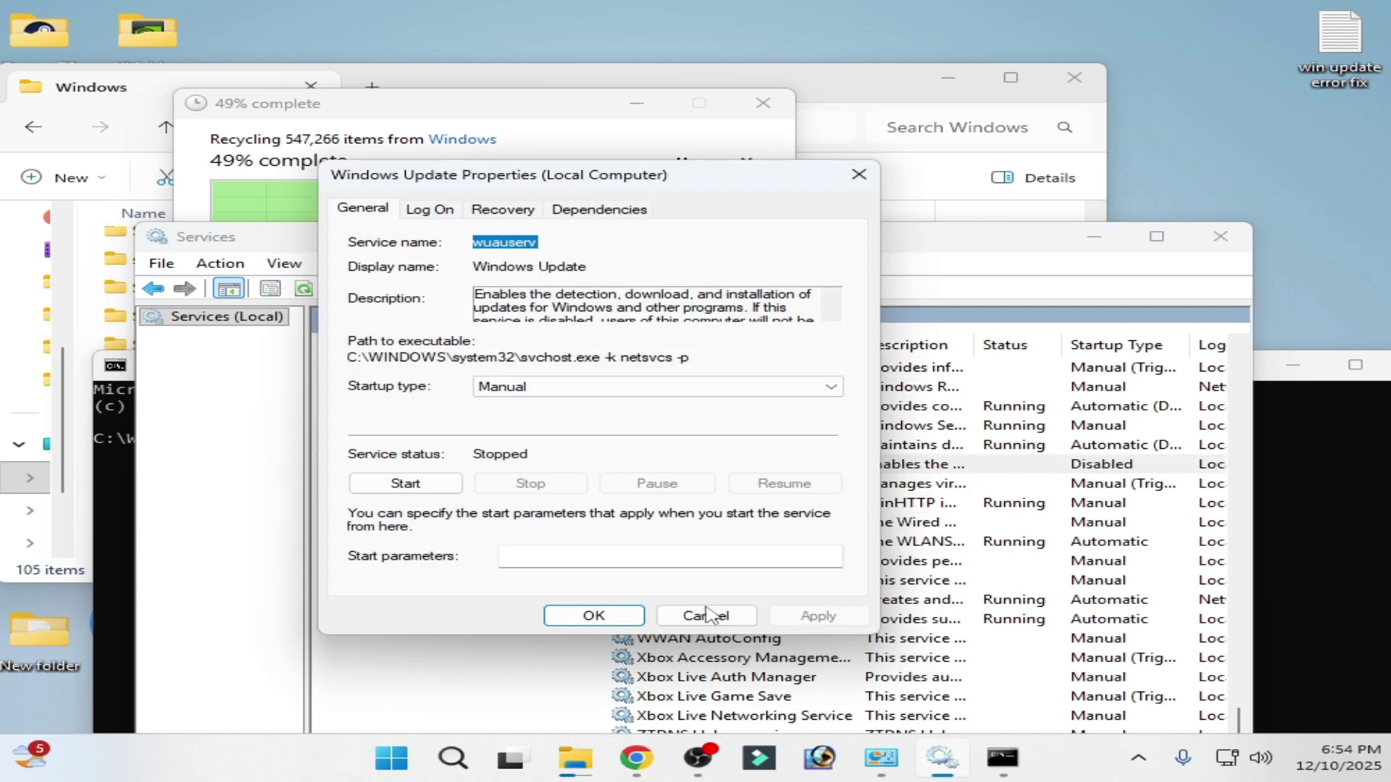
left_click(453, 491)
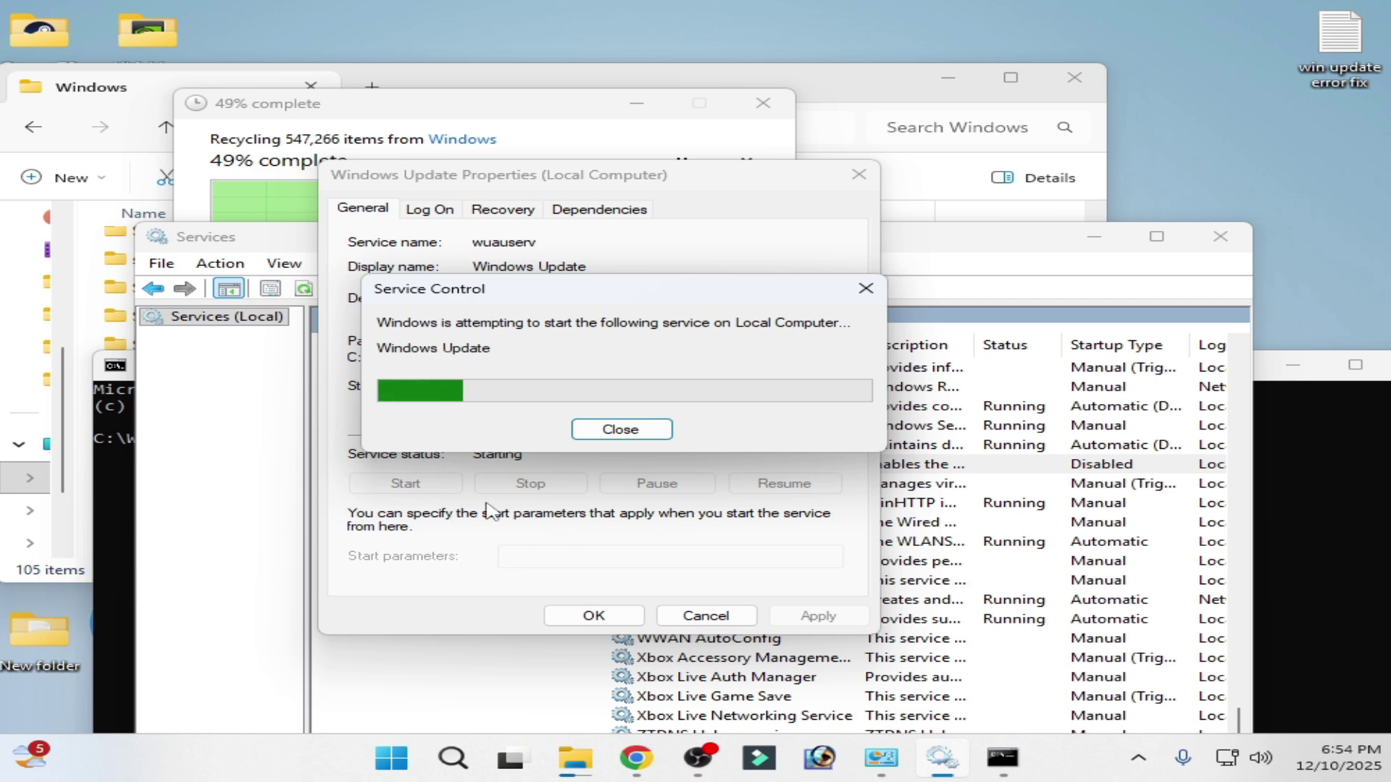
left_click(543, 485)
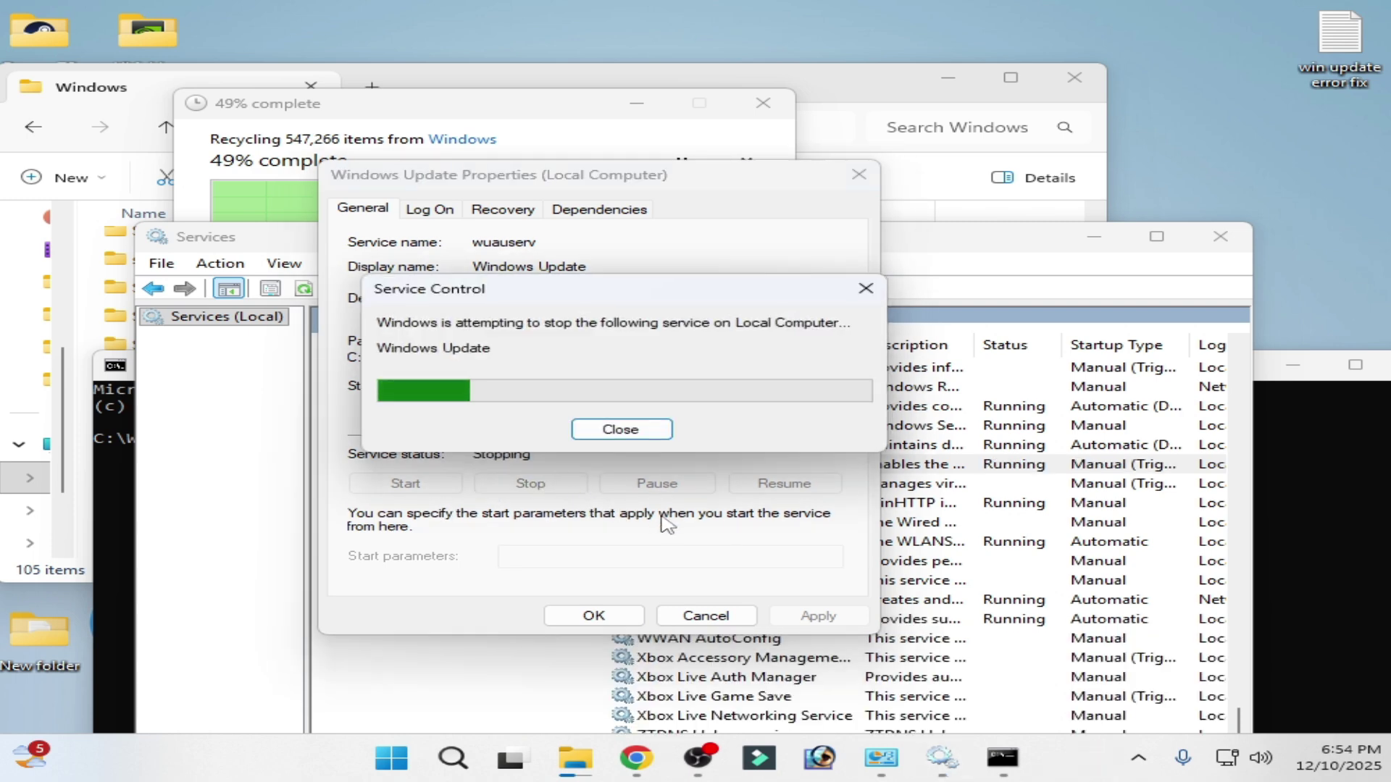
left_click(591, 387)
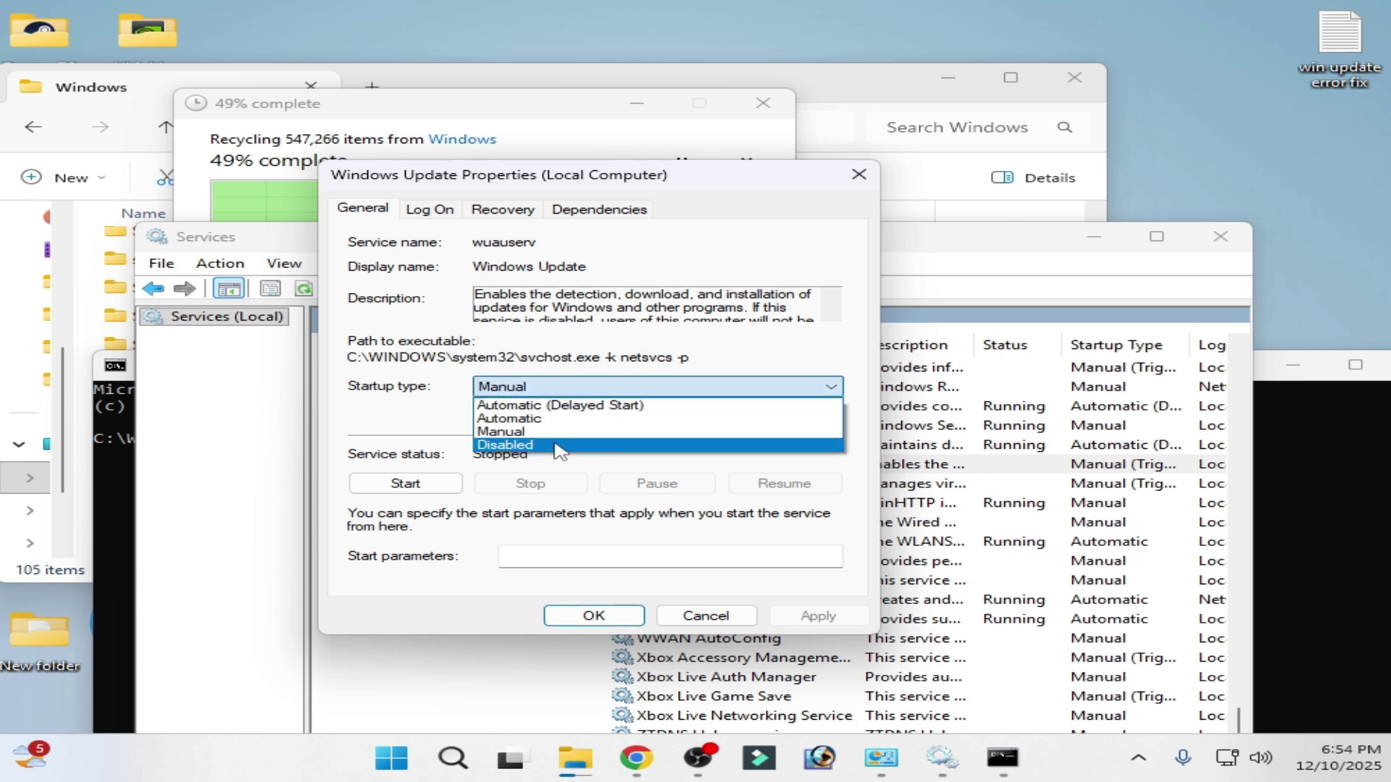
left_click(561, 448)
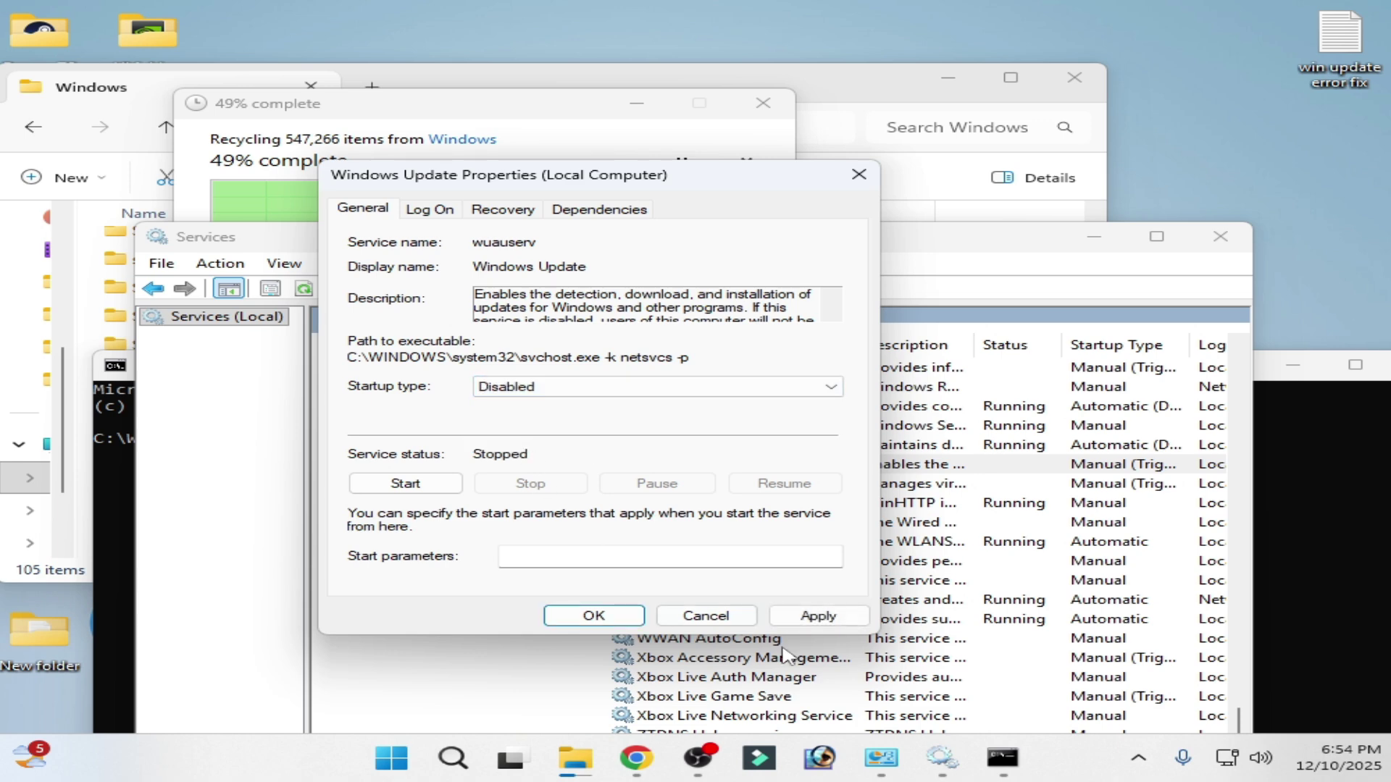
left_click(819, 617)
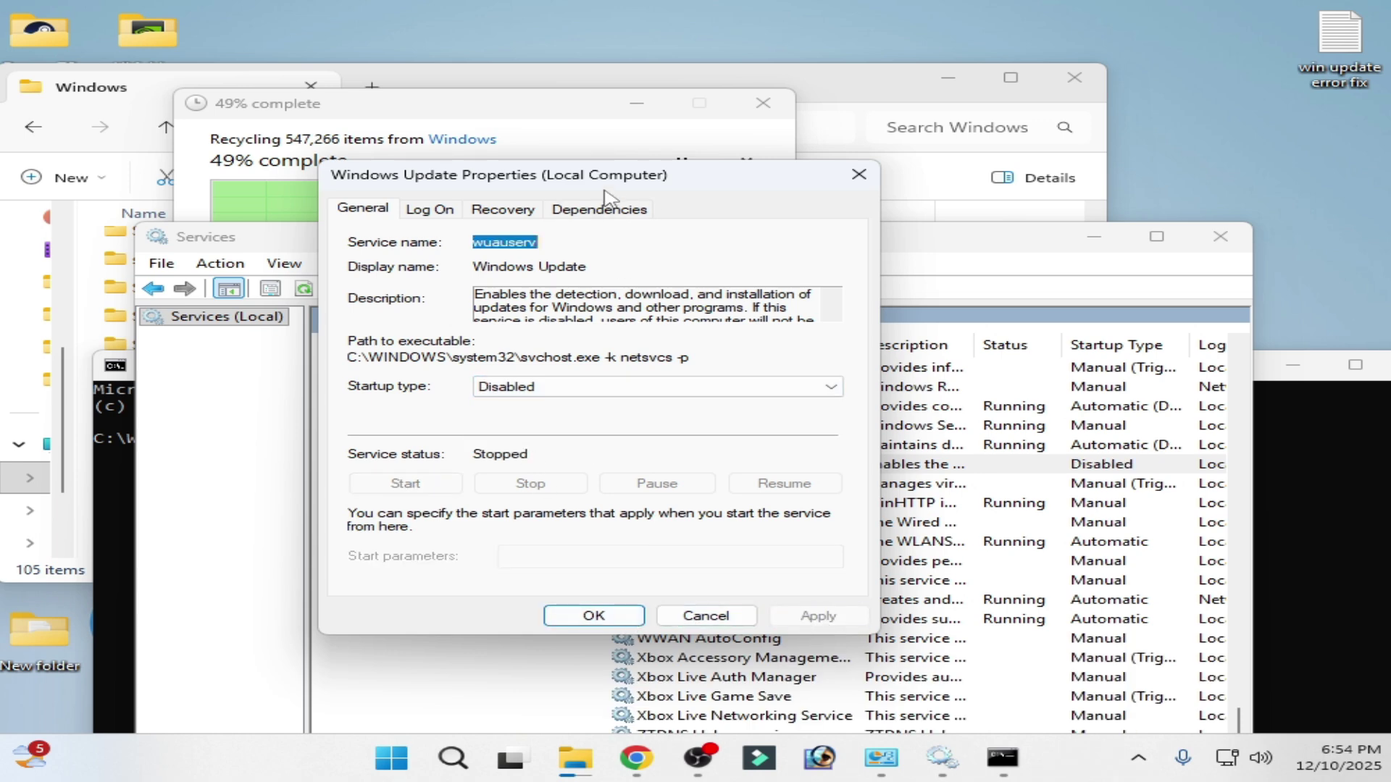
Step: Cancel recycling the SoftwareDistribution folder and dismiss the progress window
left_click_drag(608, 196, 881, 305)
left_click(554, 108)
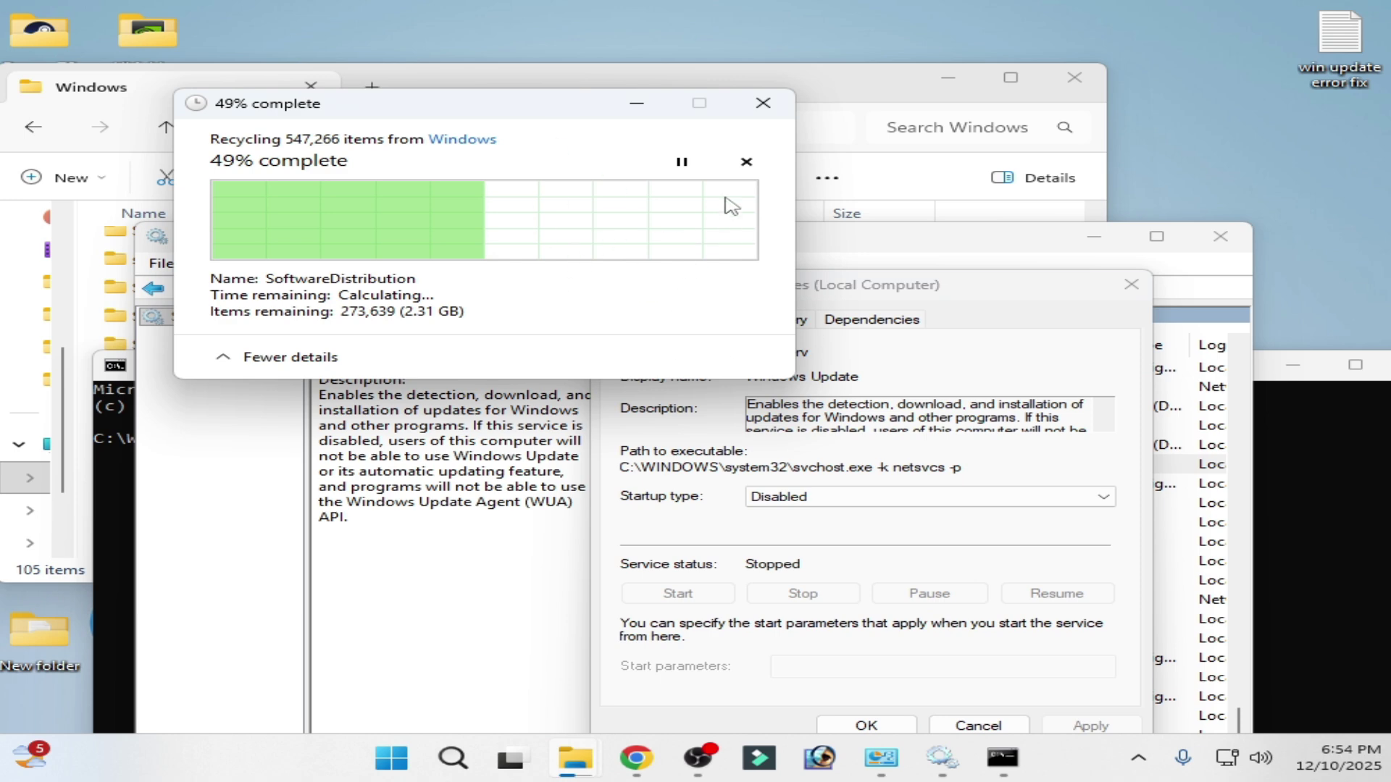
left_click(746, 162)
left_click(763, 104)
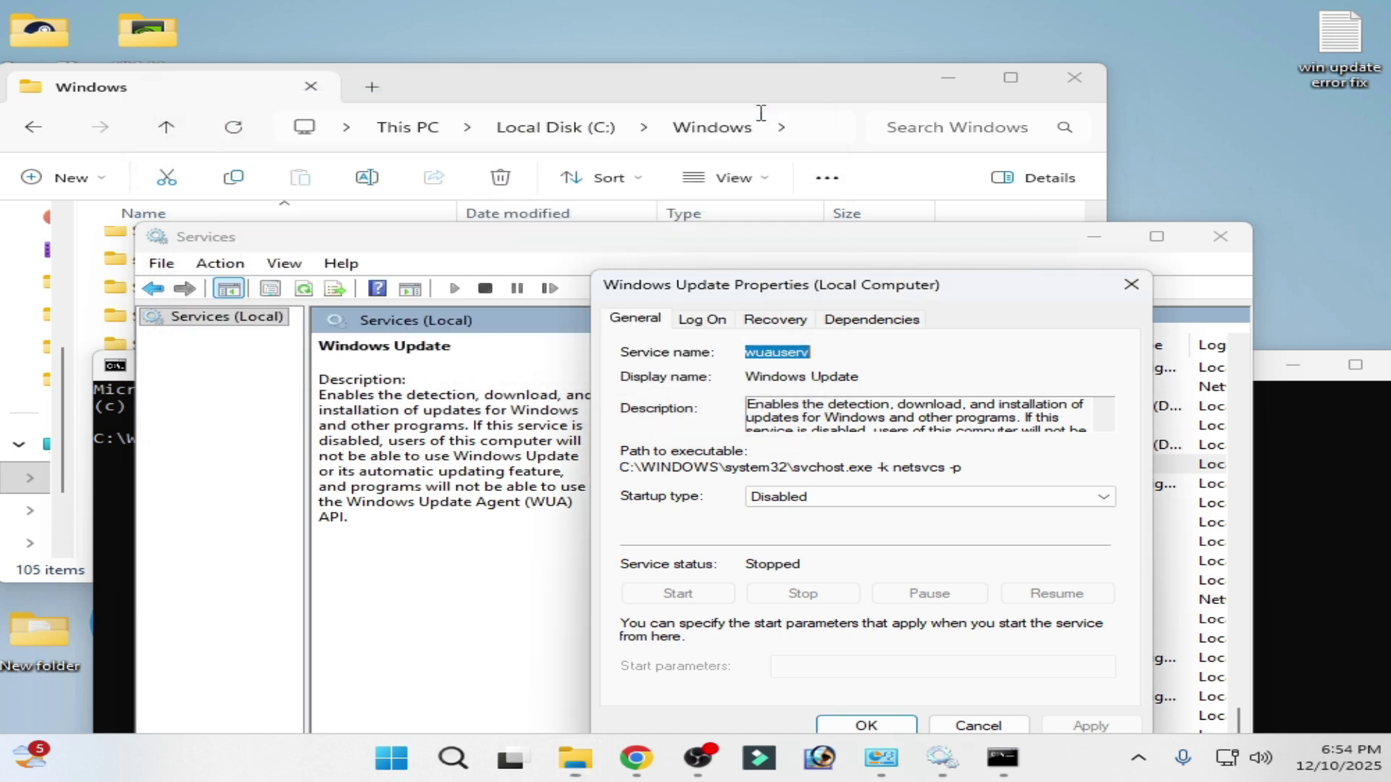
Step: Rearrange the Services and Command Prompt windows, then open win update error fix.txt
left_click_drag(863, 242, 1130, 304)
left_click(382, 370)
left_click_drag(382, 369, 342, 174)
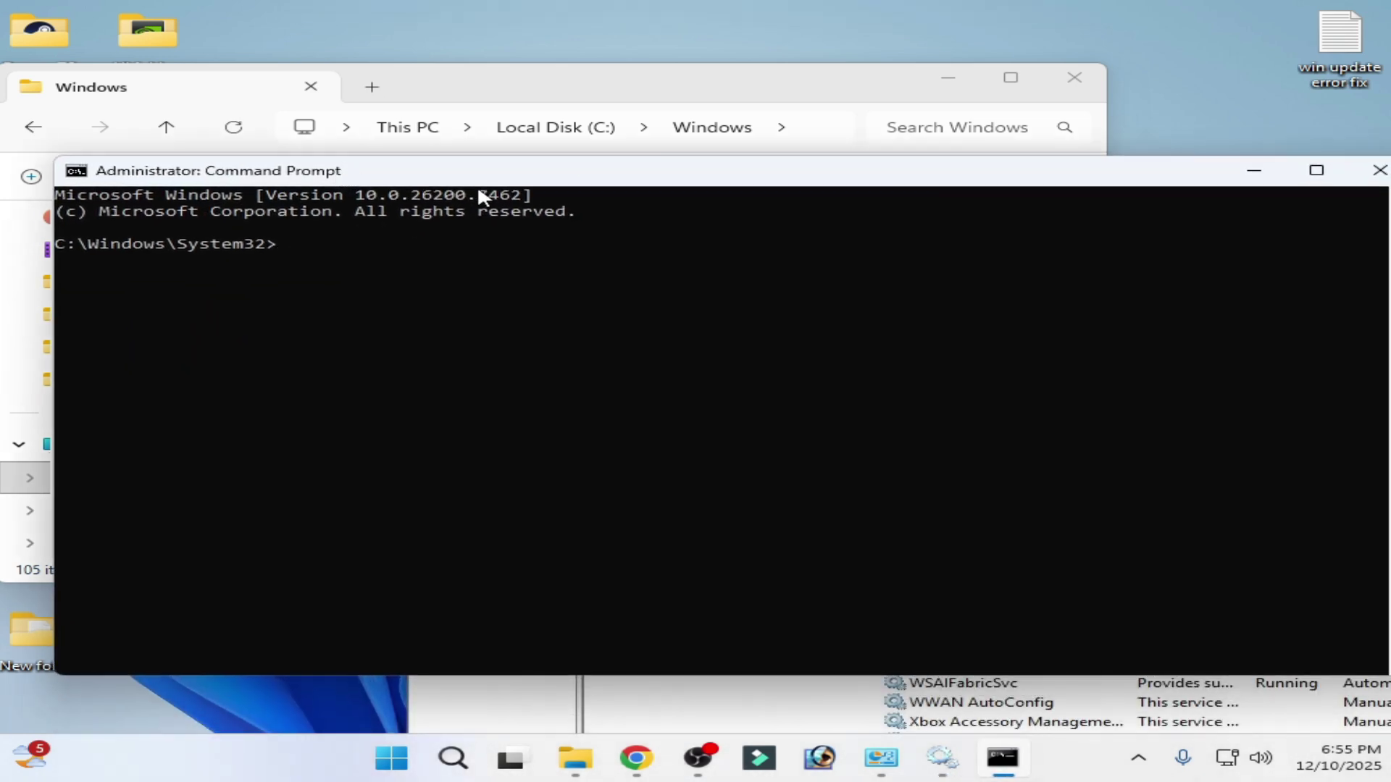
double_click(1332, 77)
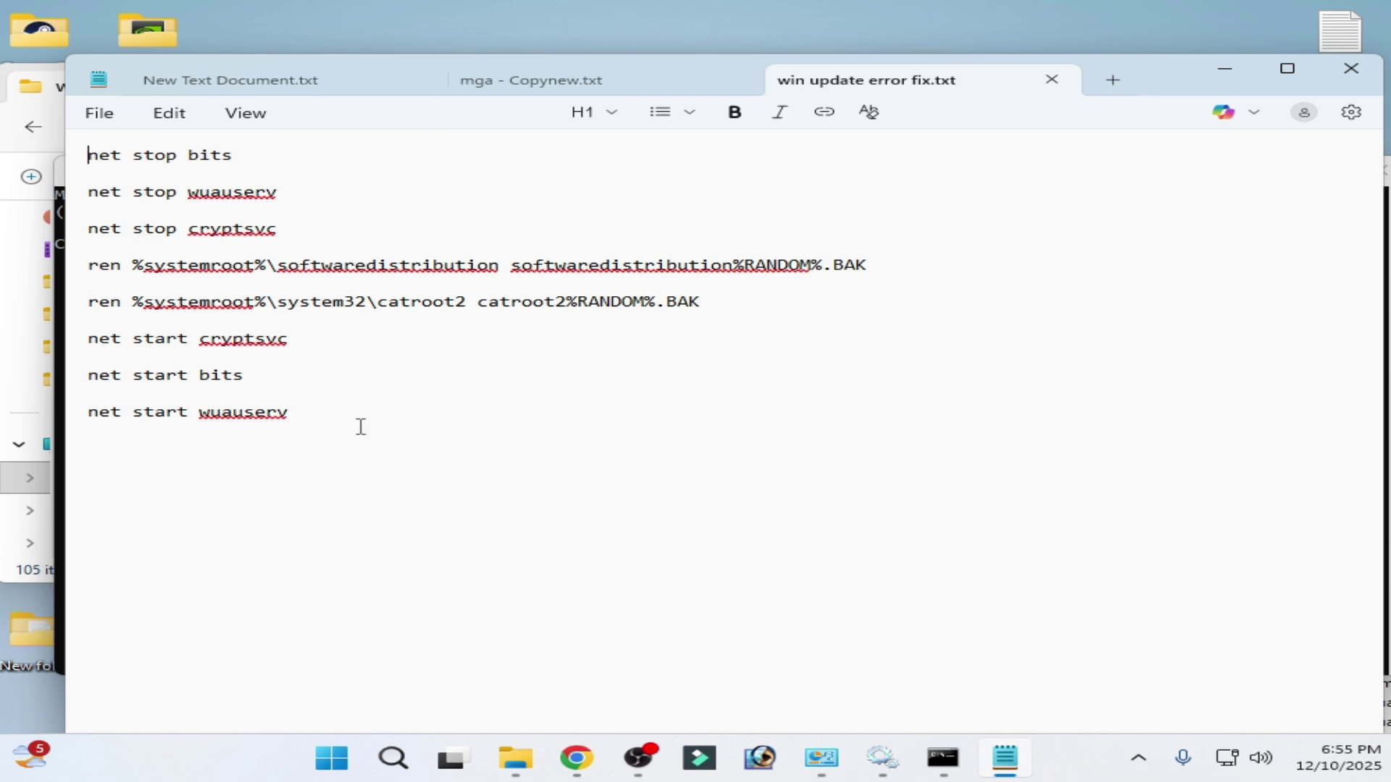
Step: Copy all eight net stop, ren and net start lines from win update error fix.txt
left_click_drag(300, 415, 77, 159)
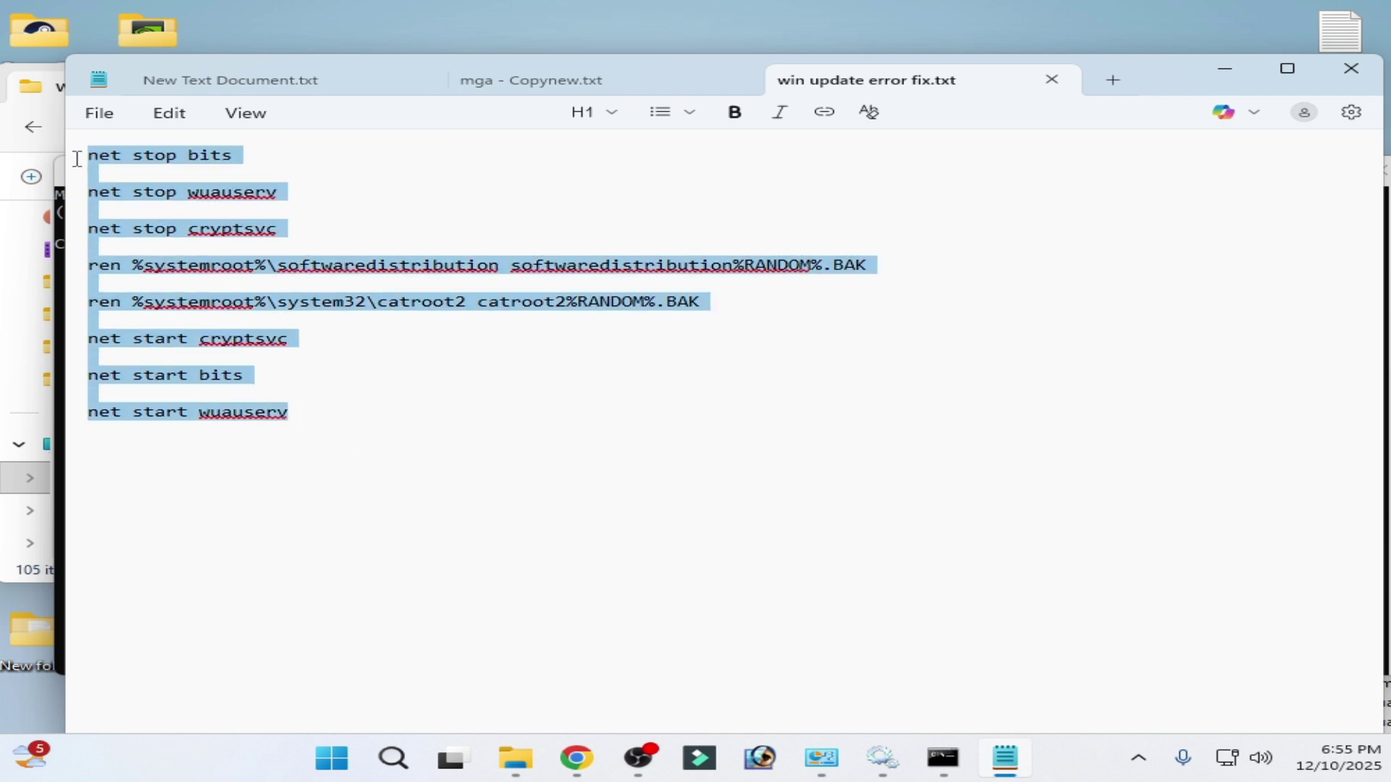
right_click(138, 174)
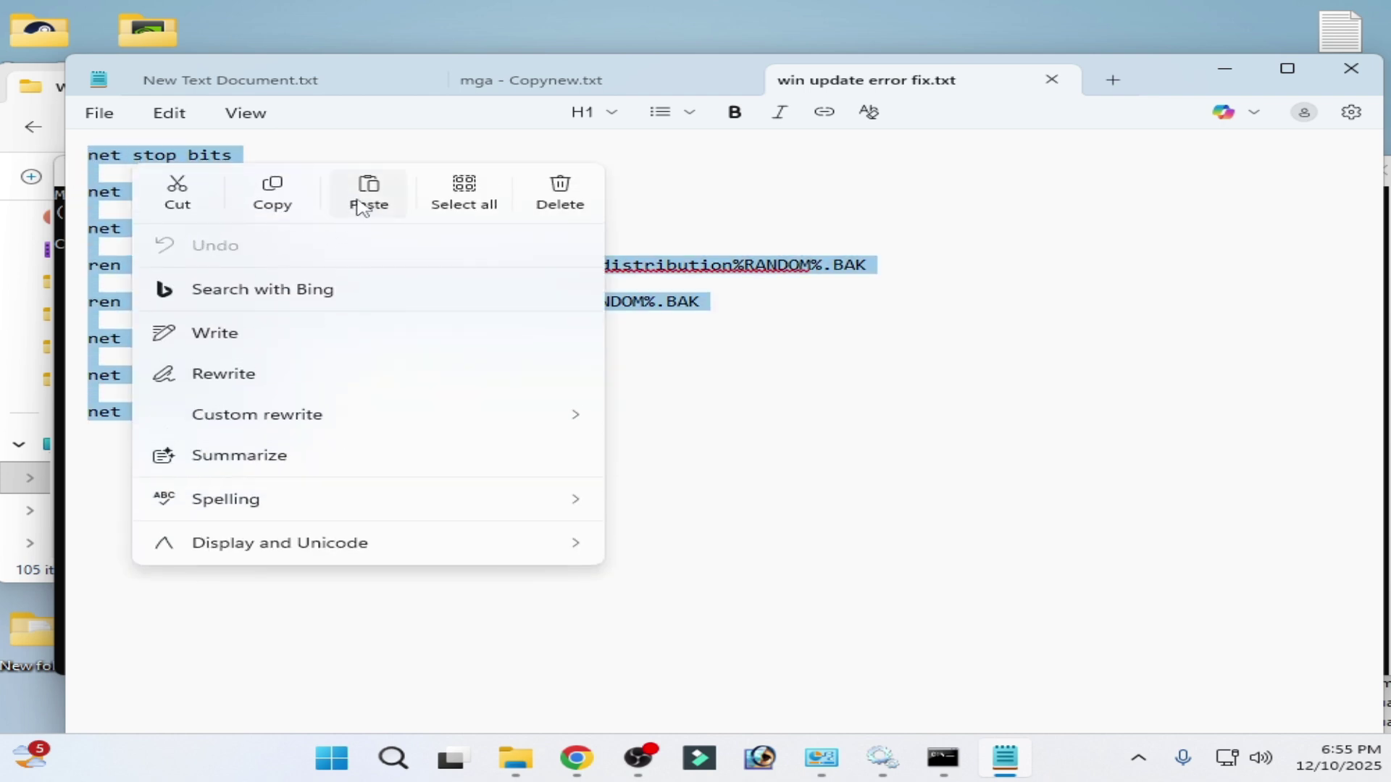
left_click(270, 194)
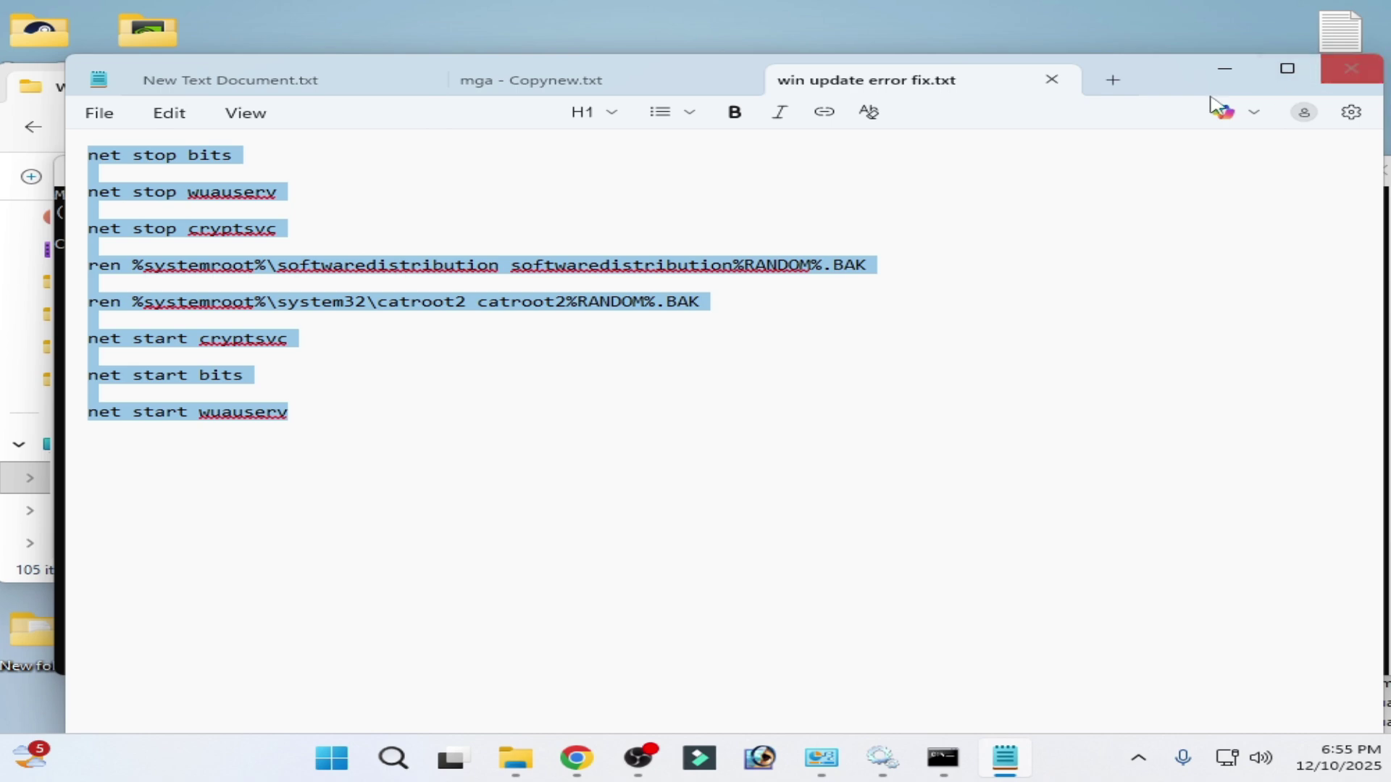
left_click_drag(1152, 82, 1228, 497)
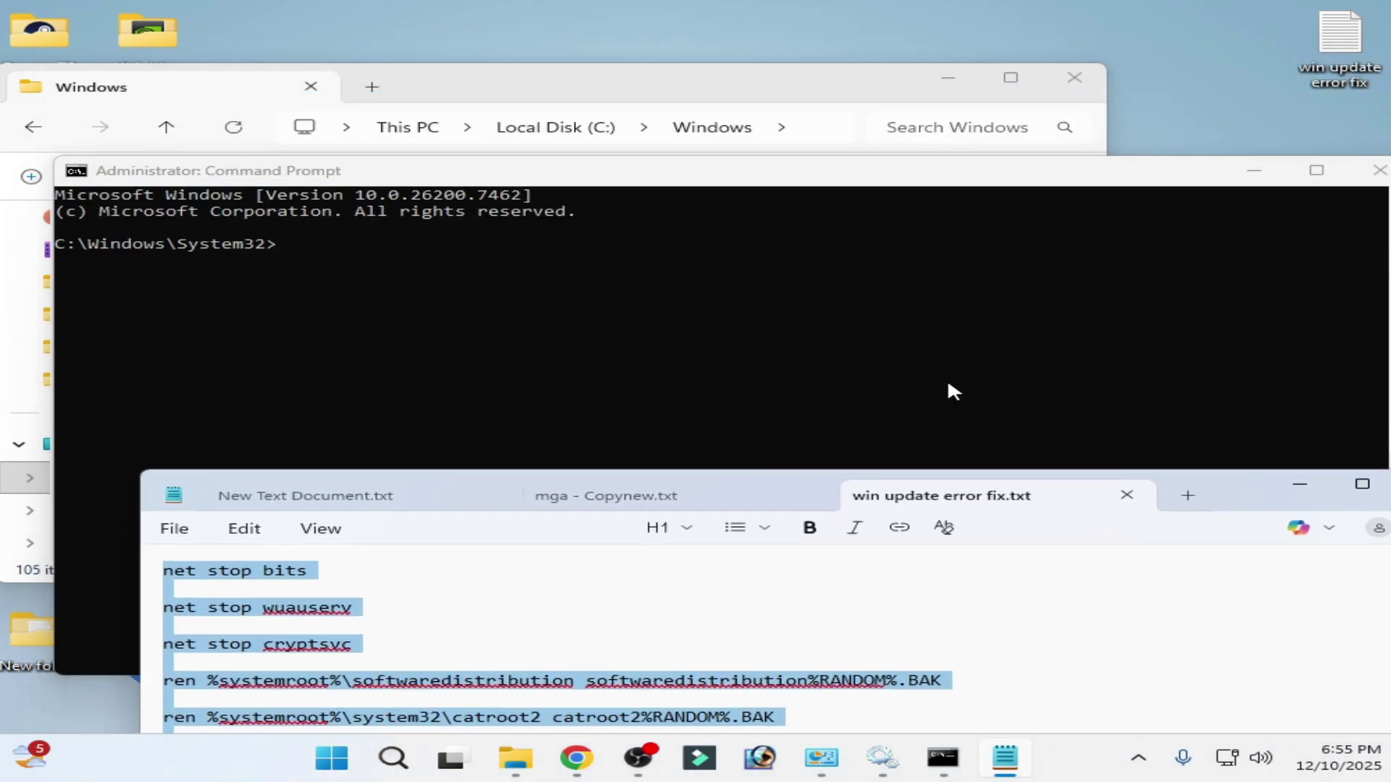
Step: Paste and run the service-reset commands in the Administrator Command Prompt, then close it
left_click(592, 160)
right_click(650, 173)
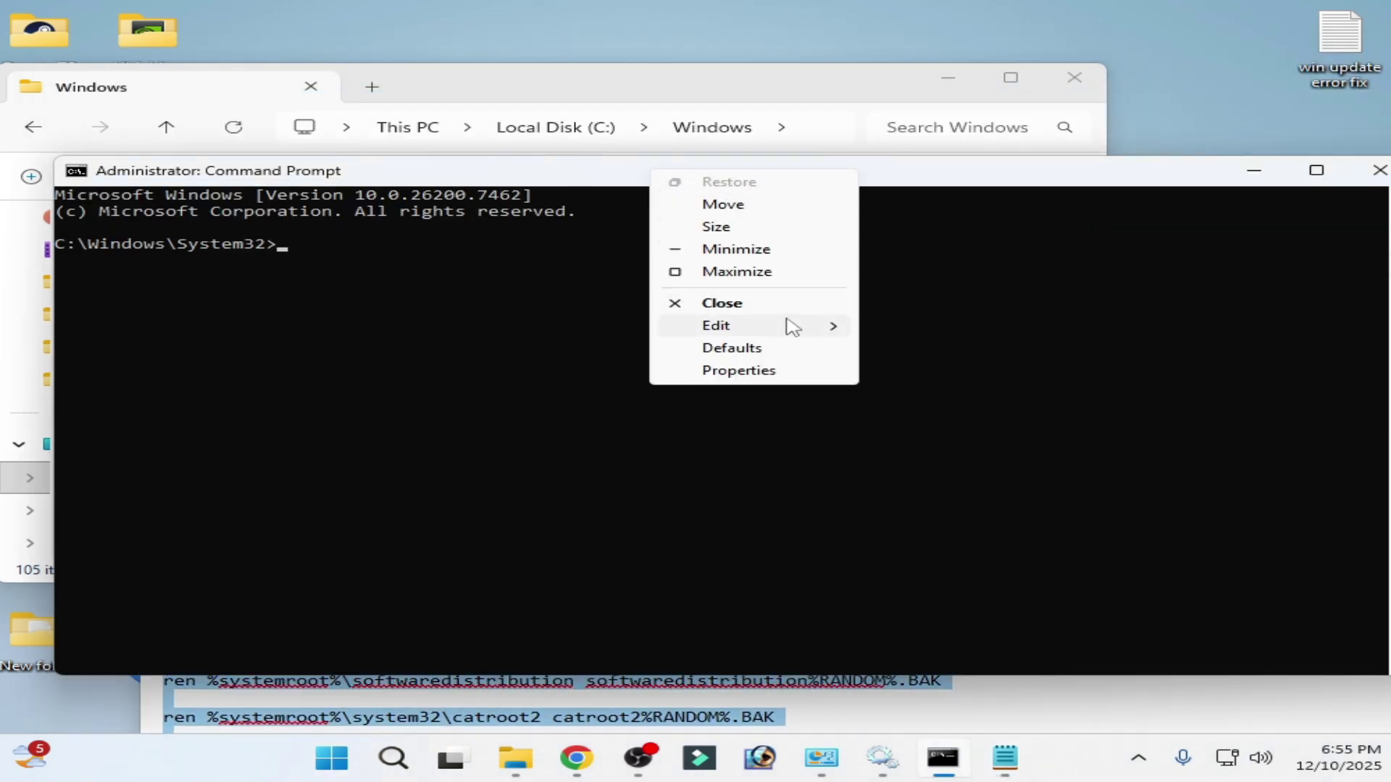
mouse_move(789, 325)
left_click(899, 371)
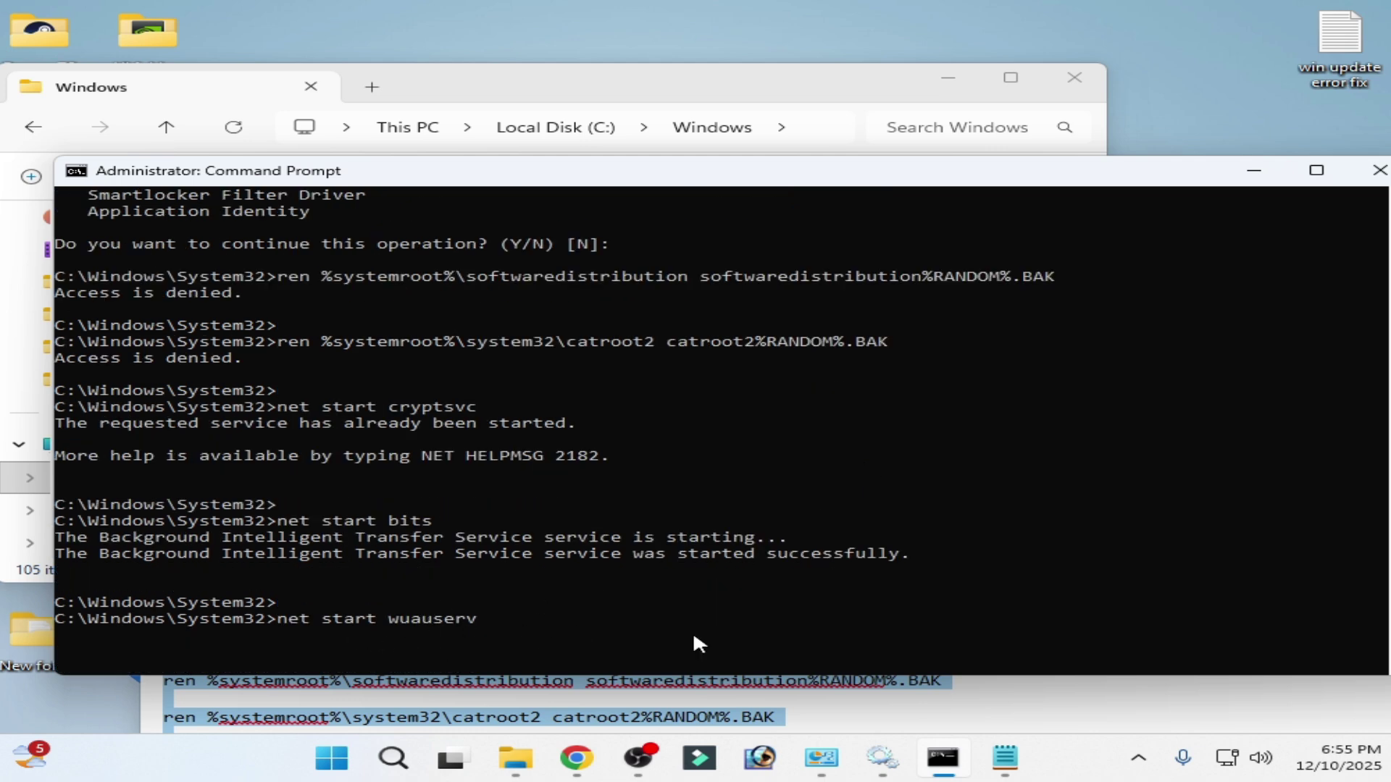
left_click(1380, 170)
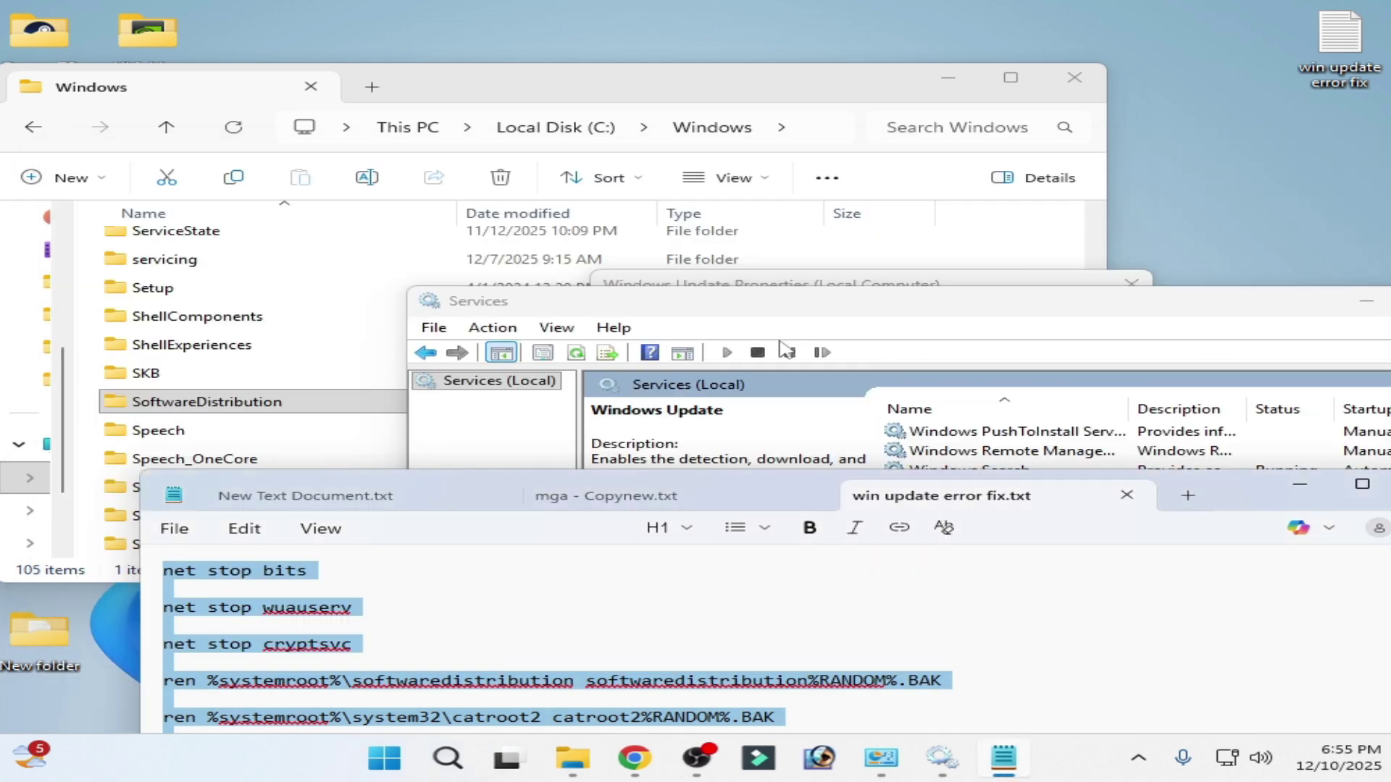
Step: Close Notepad and the open folder window
left_click_drag(1244, 492, 922, 487)
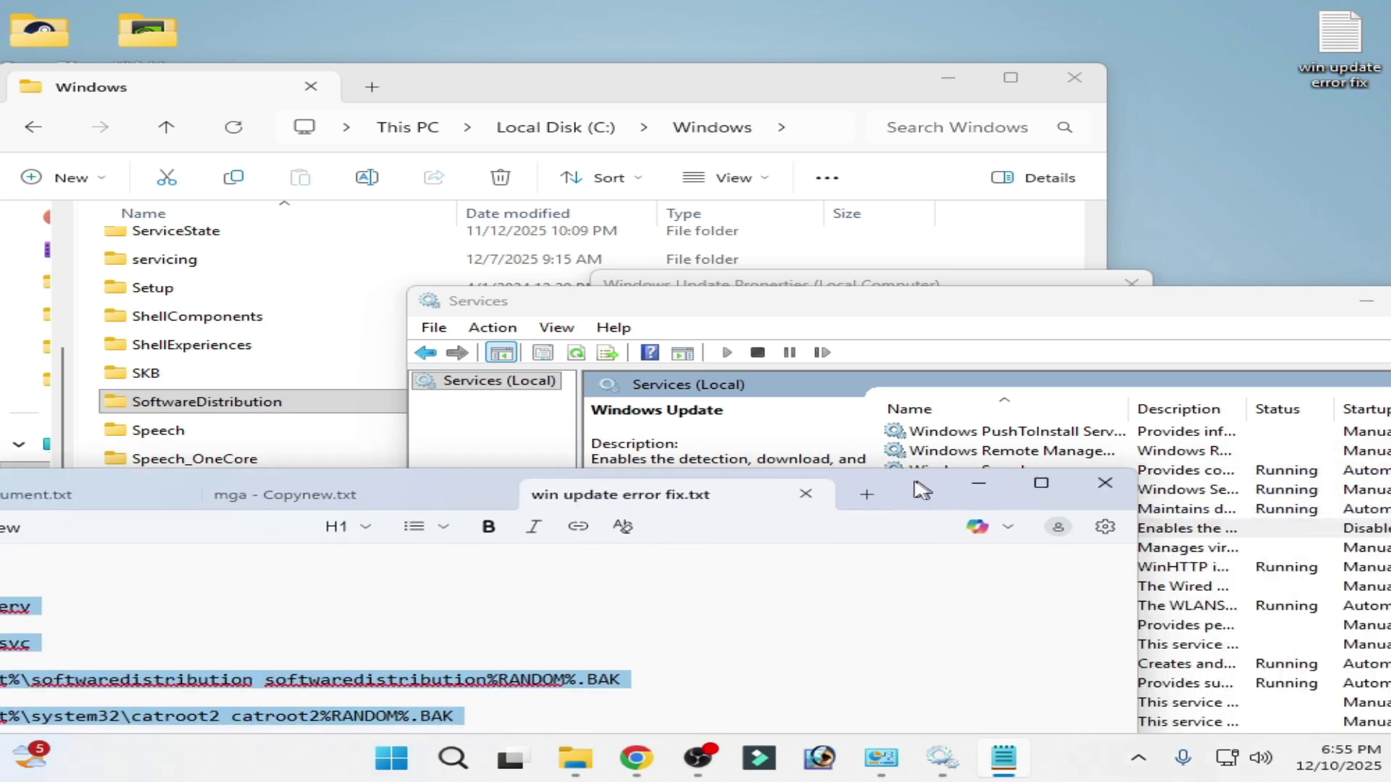
left_click(1102, 481)
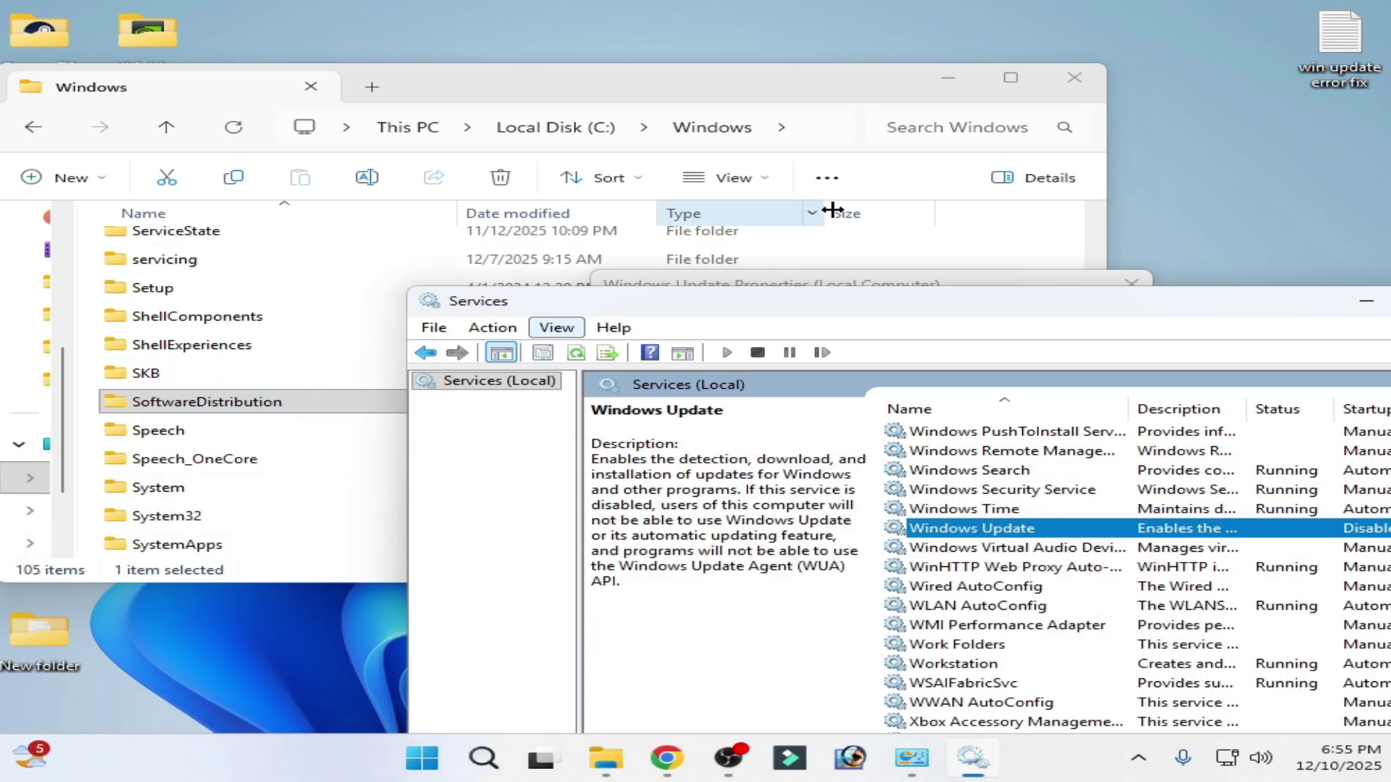
left_click(1074, 79)
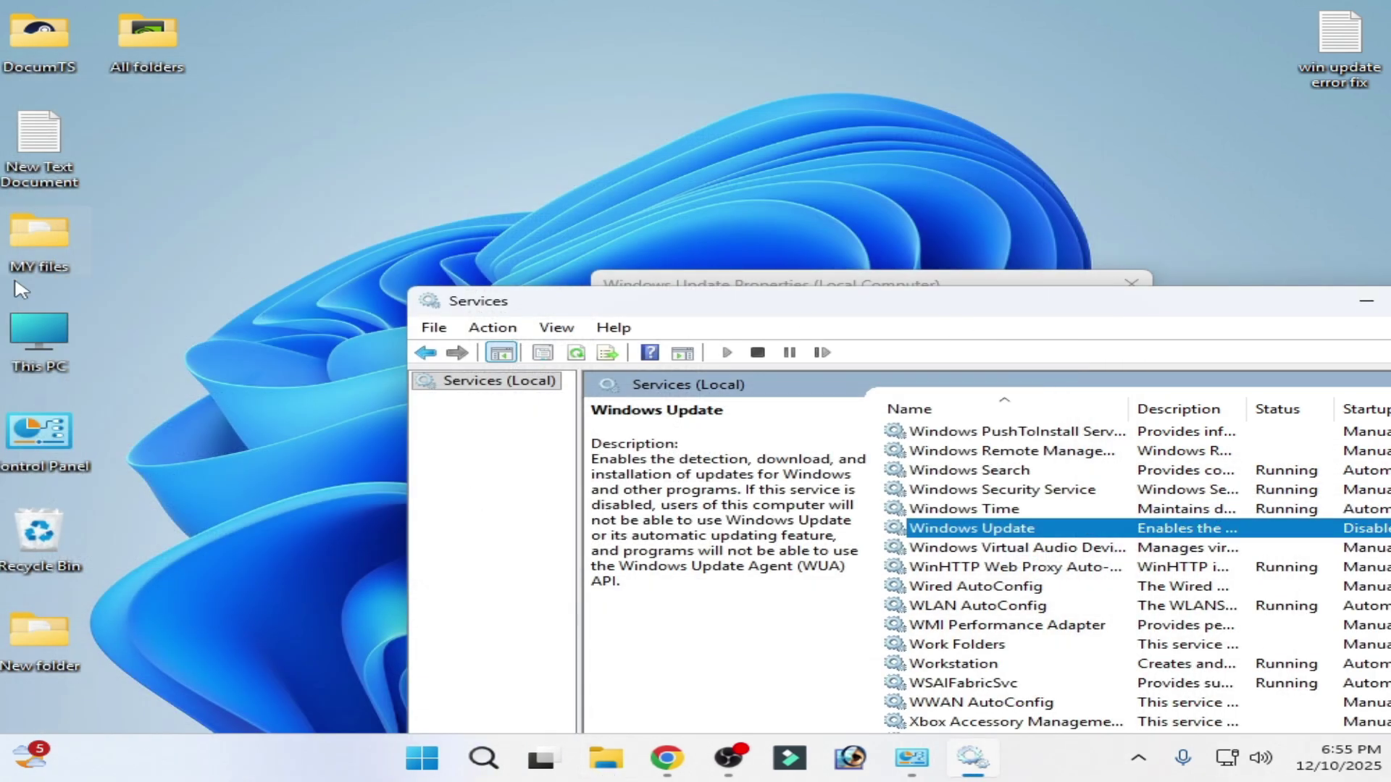
Step: Browse This PC > Local Disk (C:) > Windows and scroll through its subfolders
double_click(27, 354)
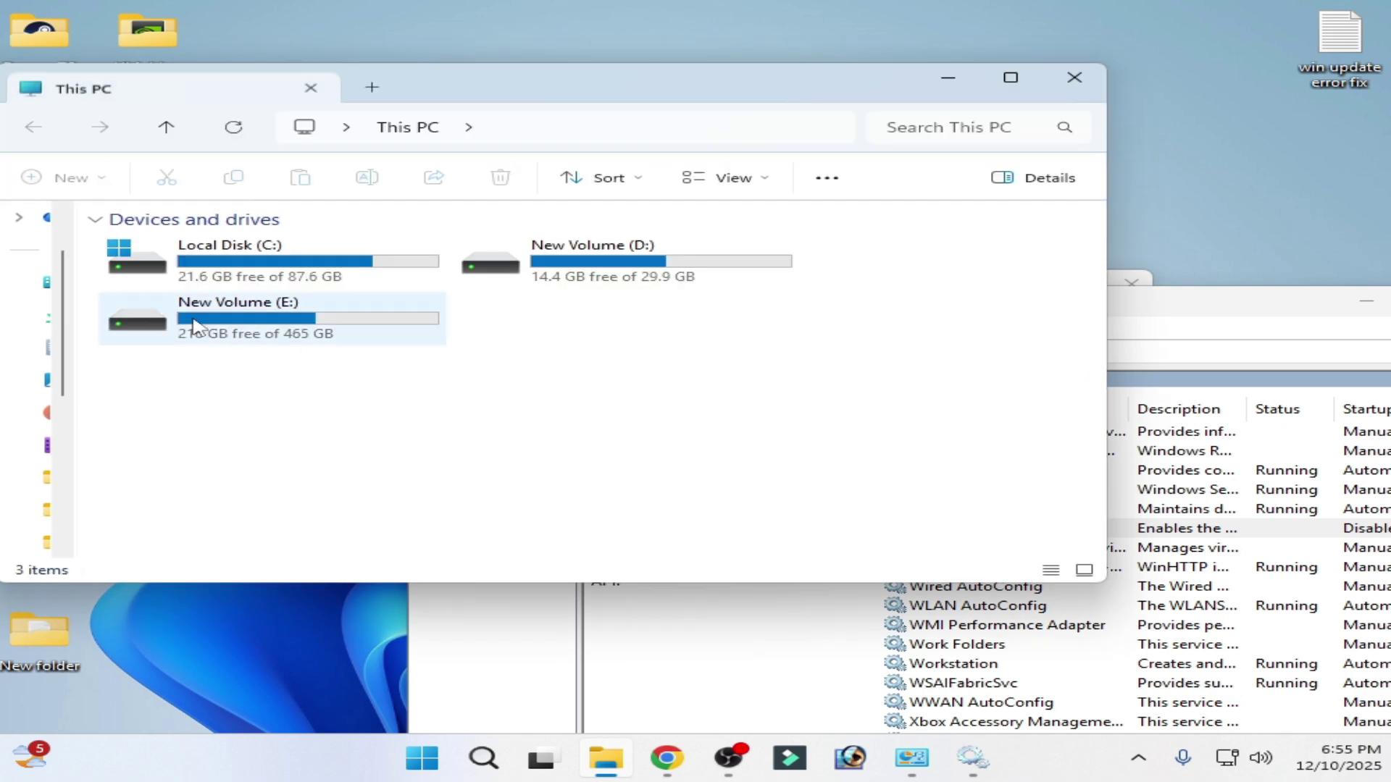
double_click(236, 270)
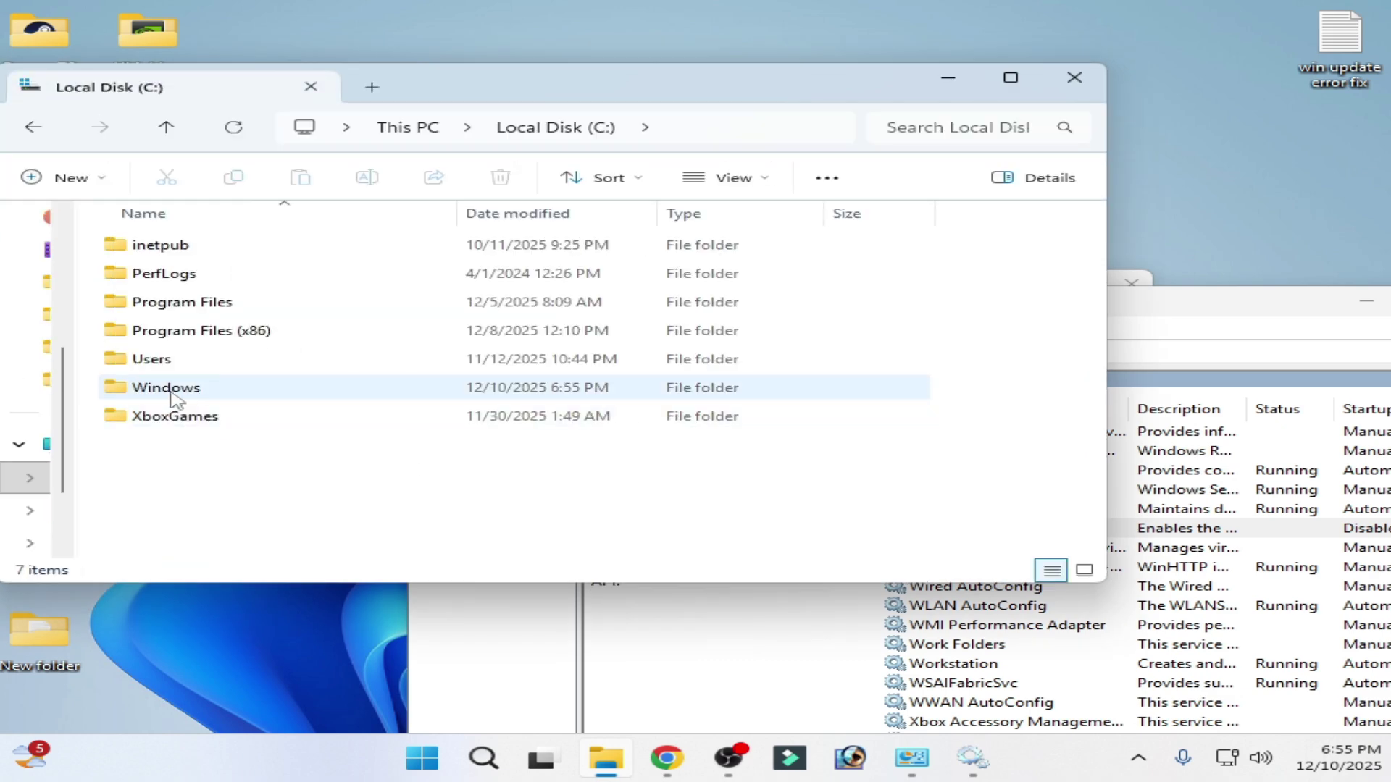
double_click(168, 389)
scroll(311, 426, "down", 10)
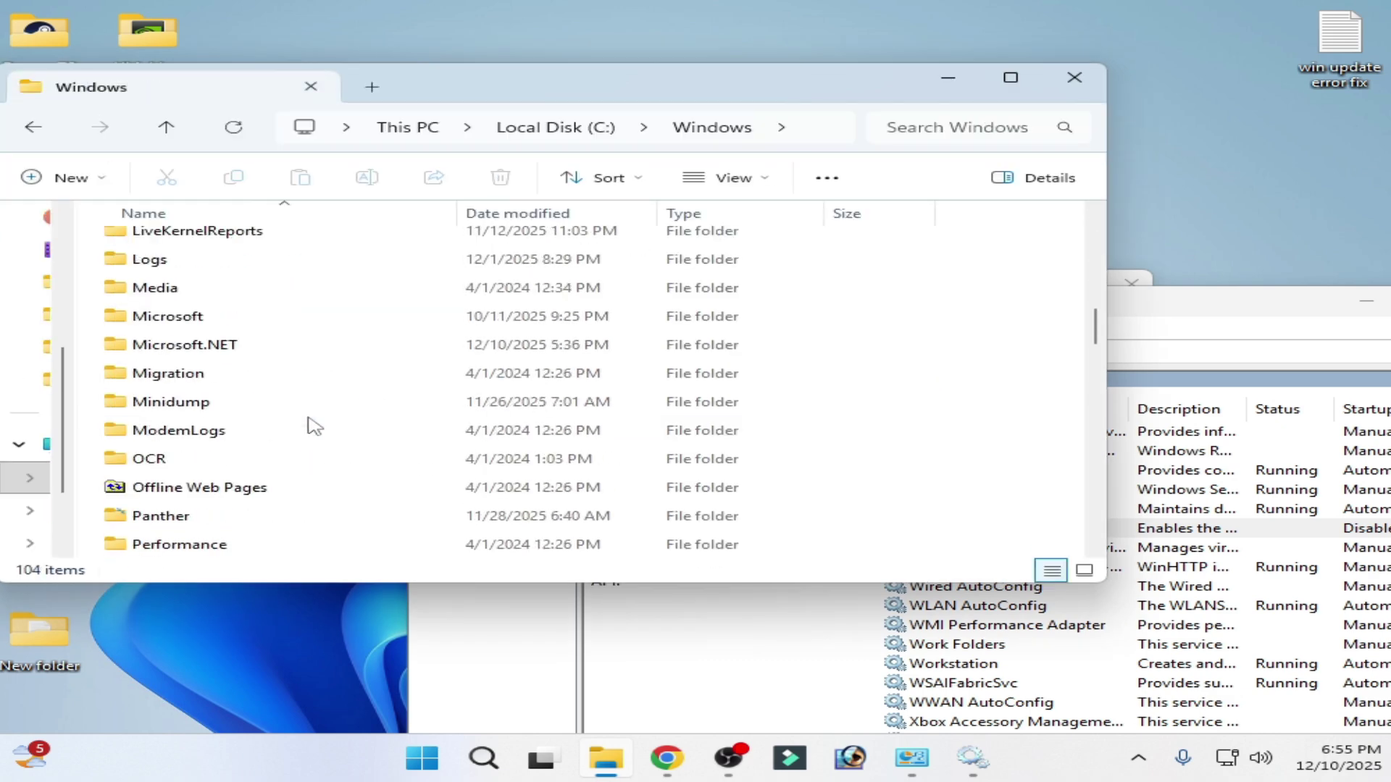
scroll(311, 425, "down", 8)
scroll(312, 425, "up", 7)
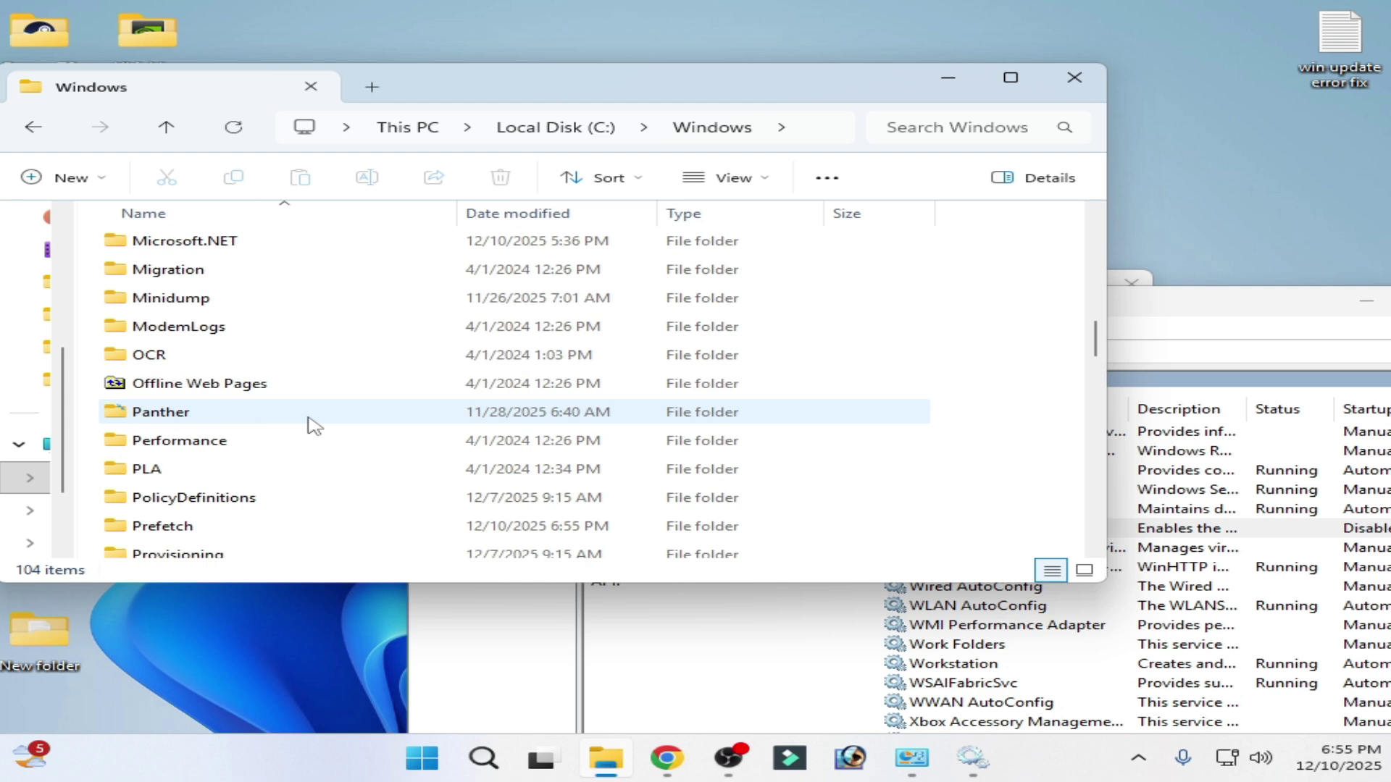
scroll(314, 425, "down", 8)
left_click_drag(1153, 311, 862, 213)
Step: Set the Windows Update service's startup type to Automatic and start it
right_click(697, 435)
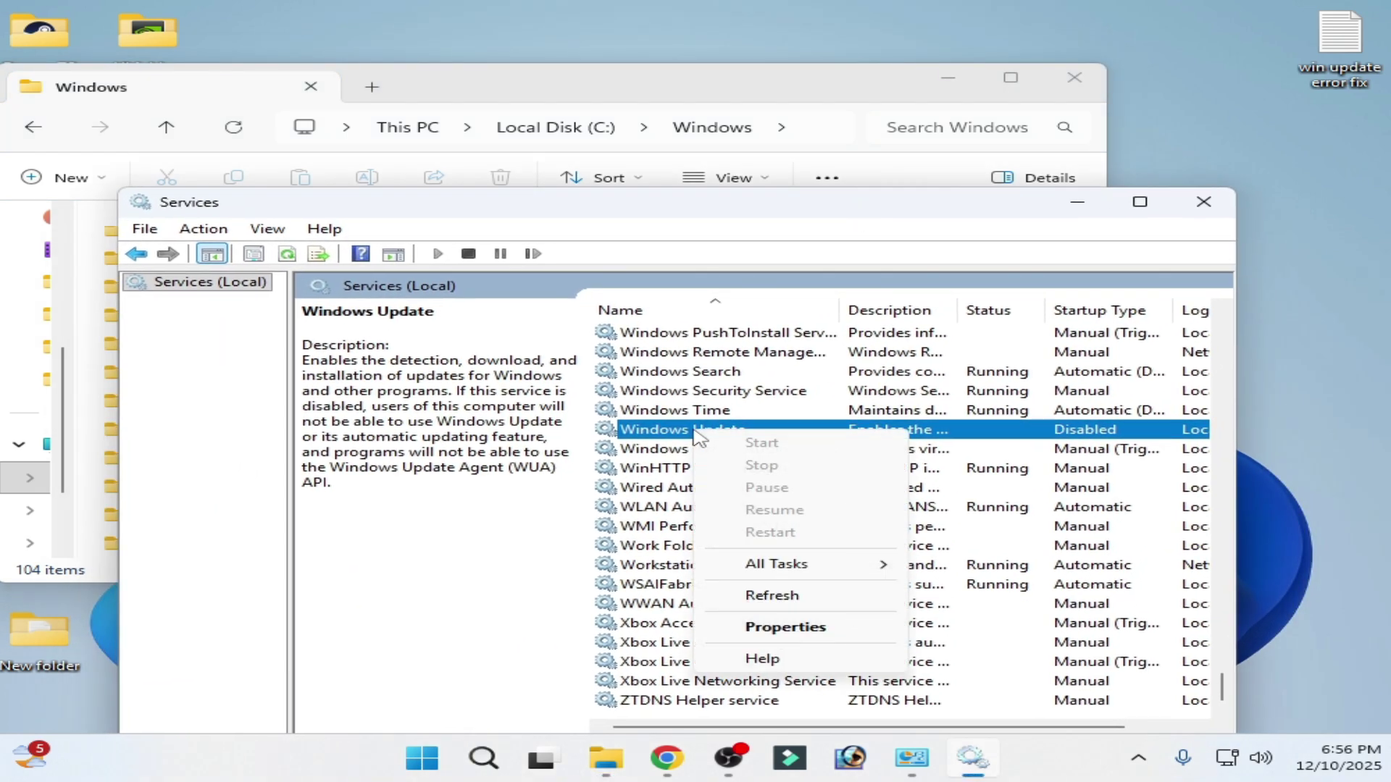
left_click(768, 625)
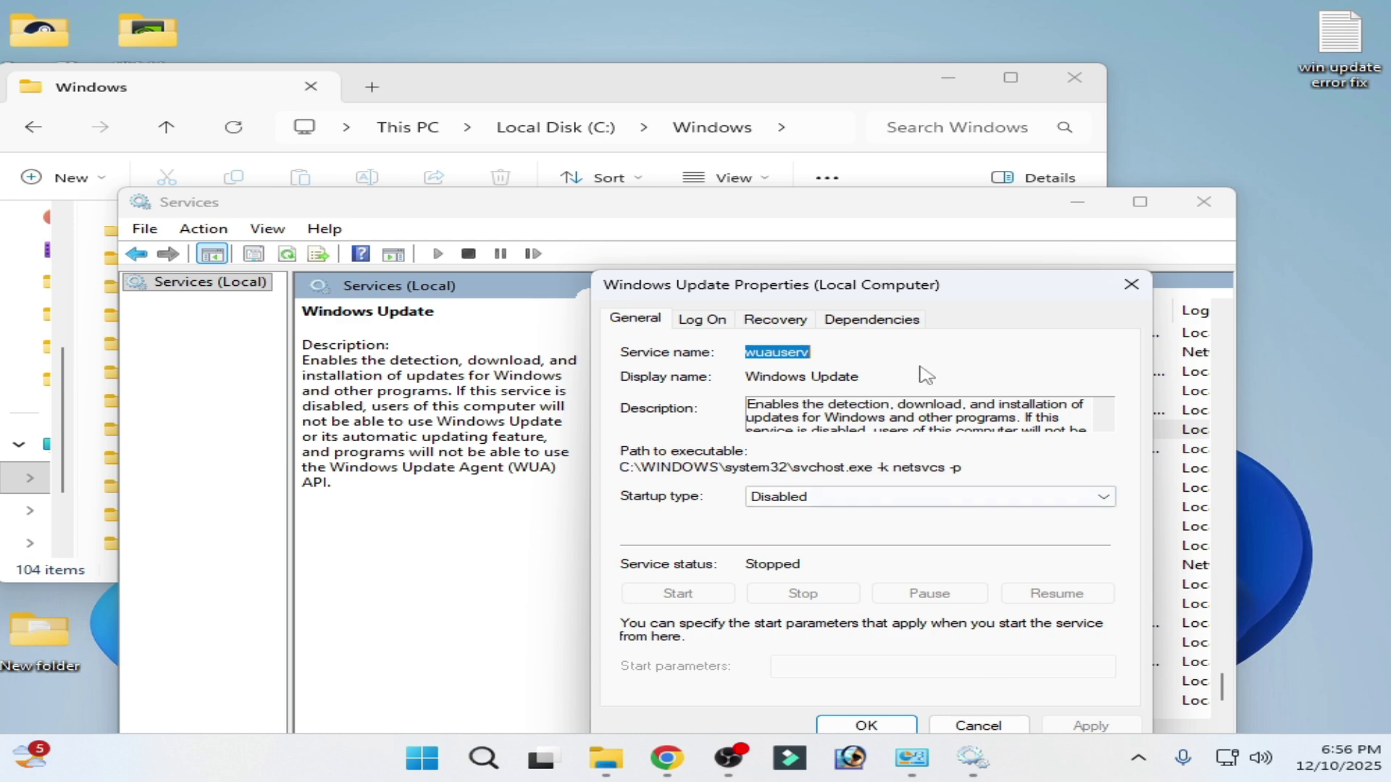
left_click_drag(926, 286, 907, 233)
left_click(770, 444)
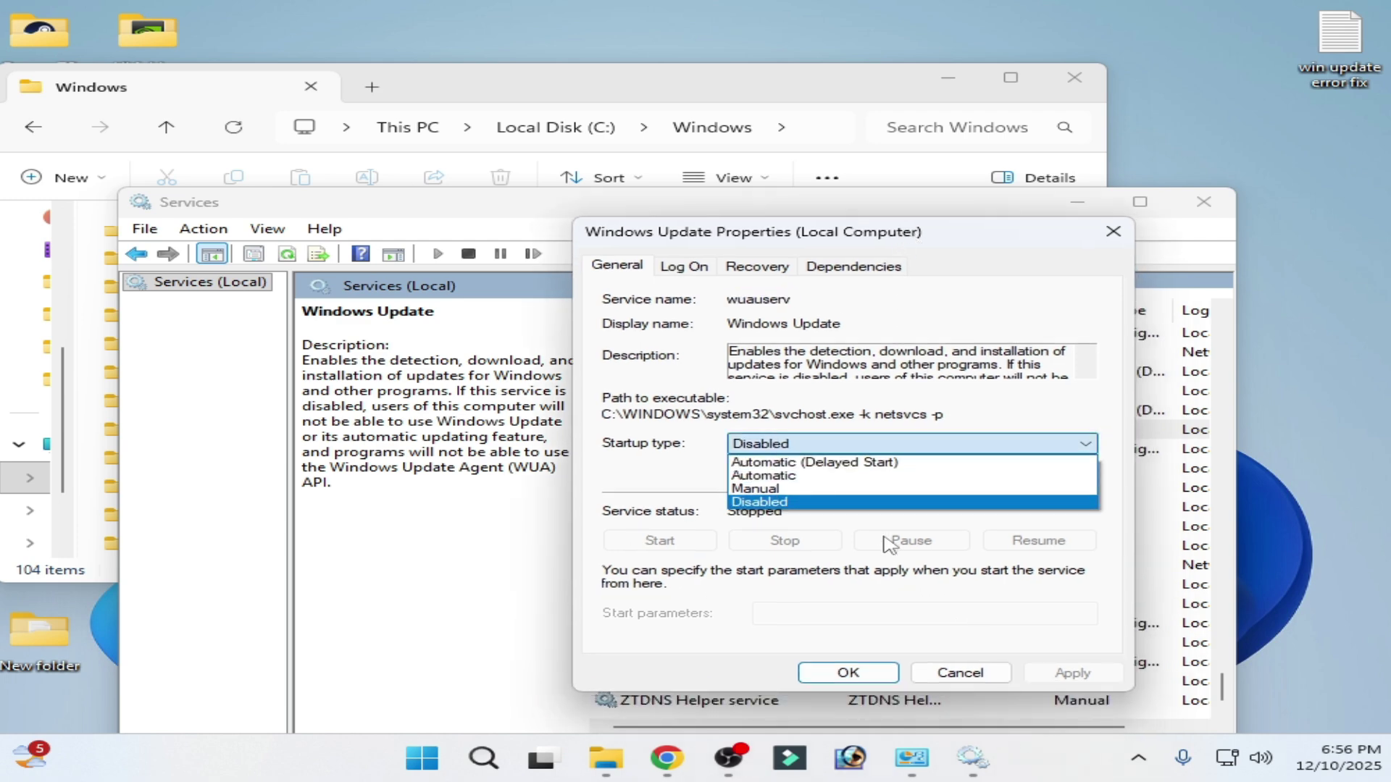
left_click(764, 476)
left_click(1068, 673)
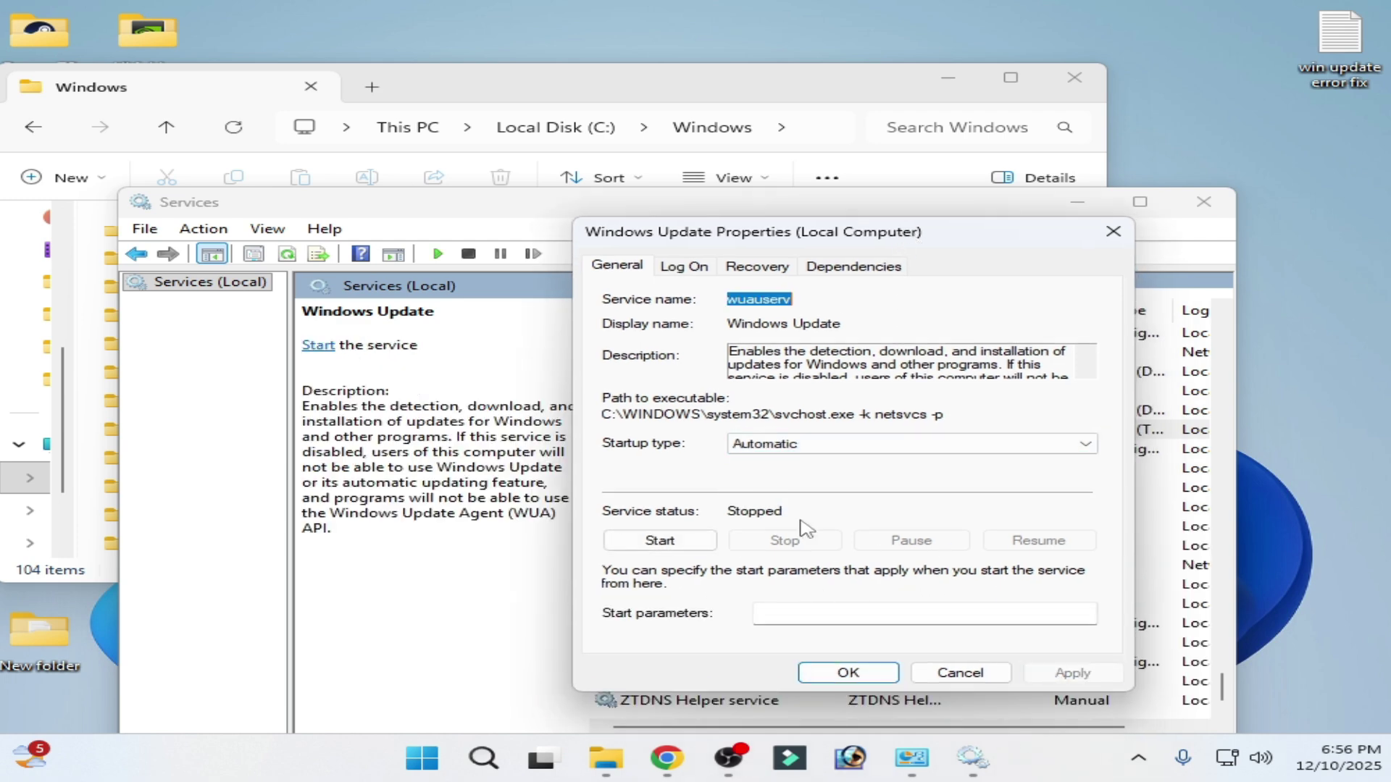
left_click(694, 546)
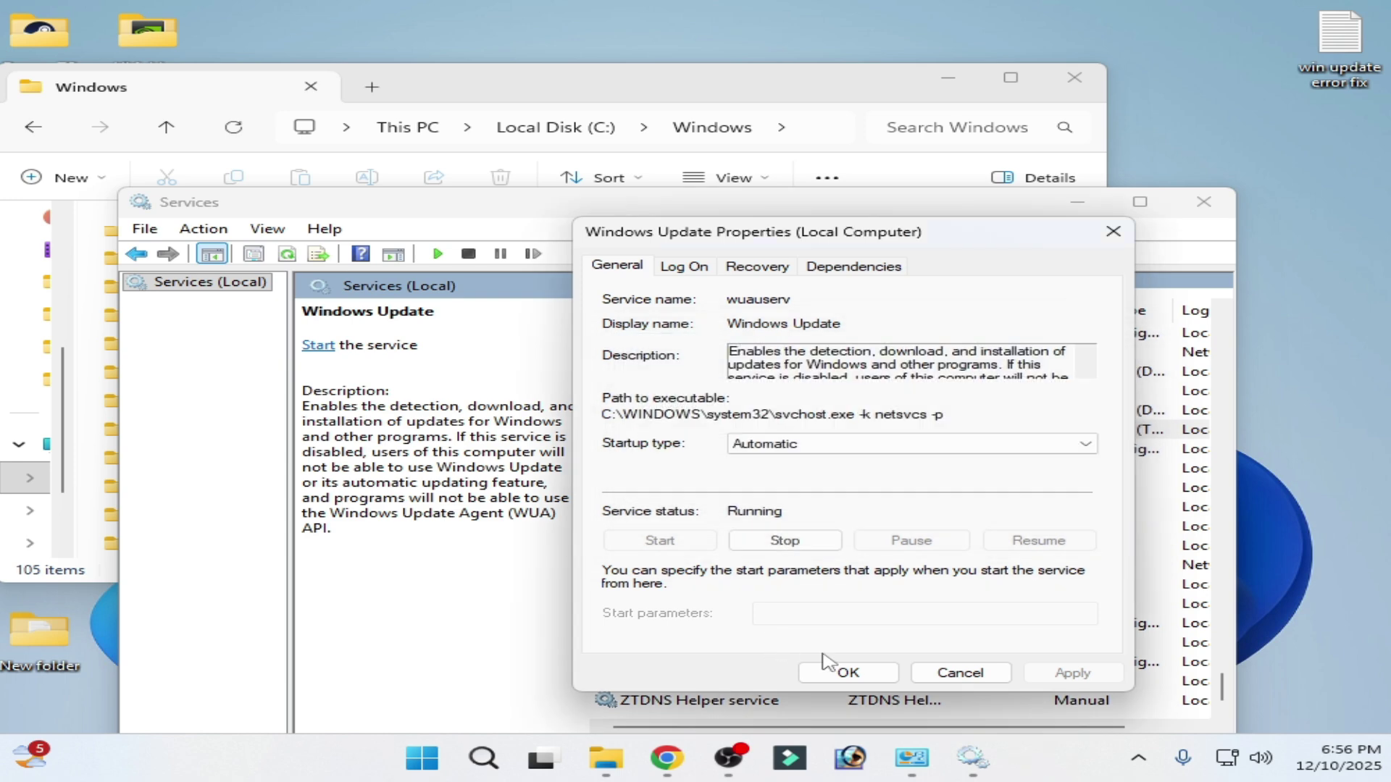
left_click(844, 673)
left_click_drag(782, 216, 1082, 297)
left_click(211, 319)
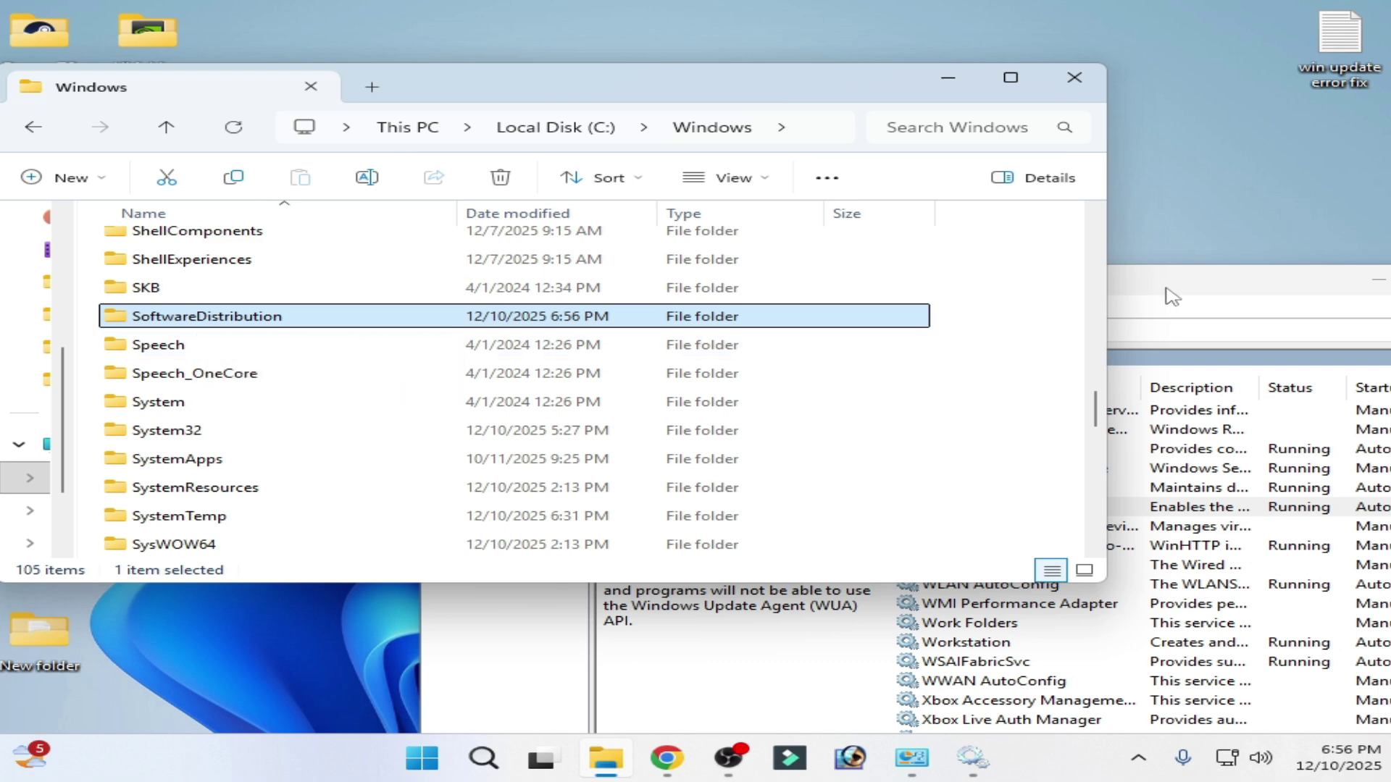
Step: Set Windows Update's startup type to Disabled and stop the service
left_click_drag(1195, 281, 1139, 228)
right_click(934, 457)
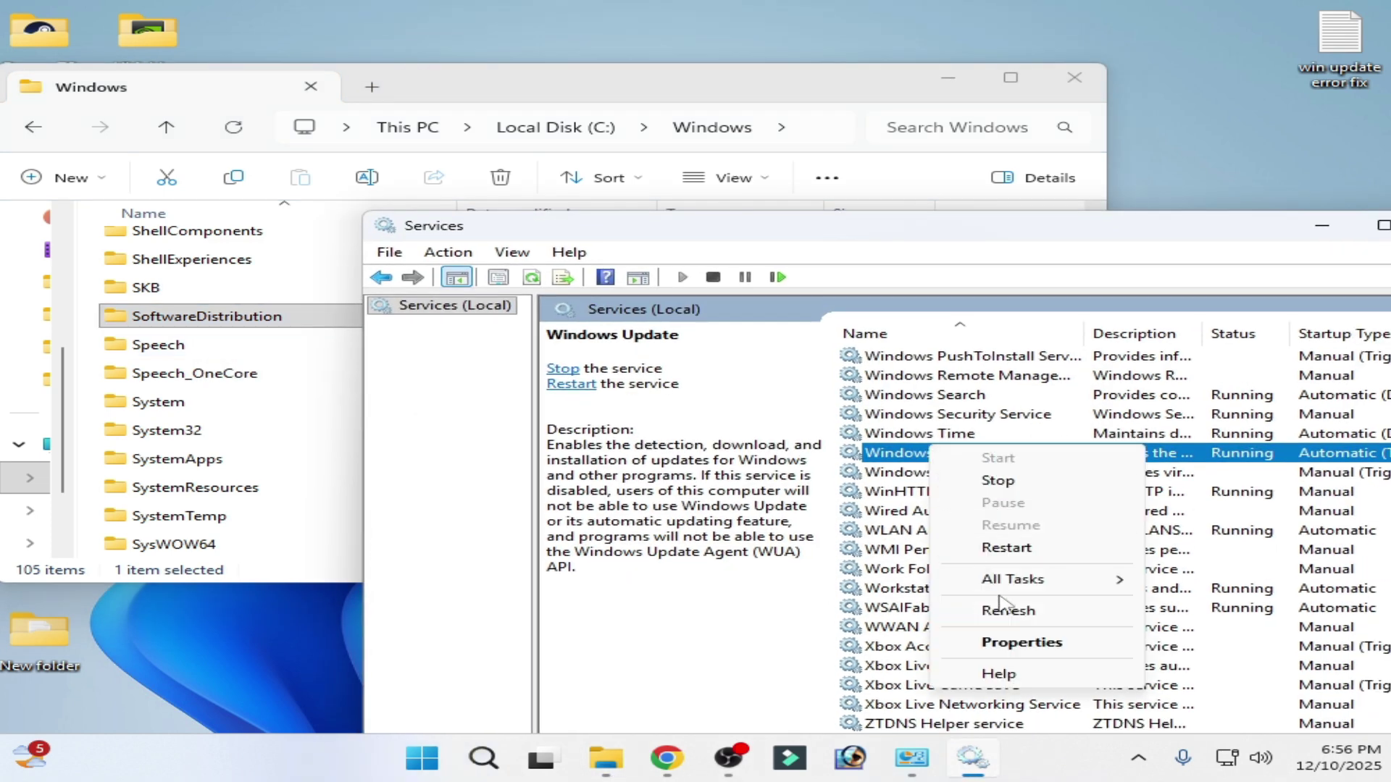
left_click(1022, 641)
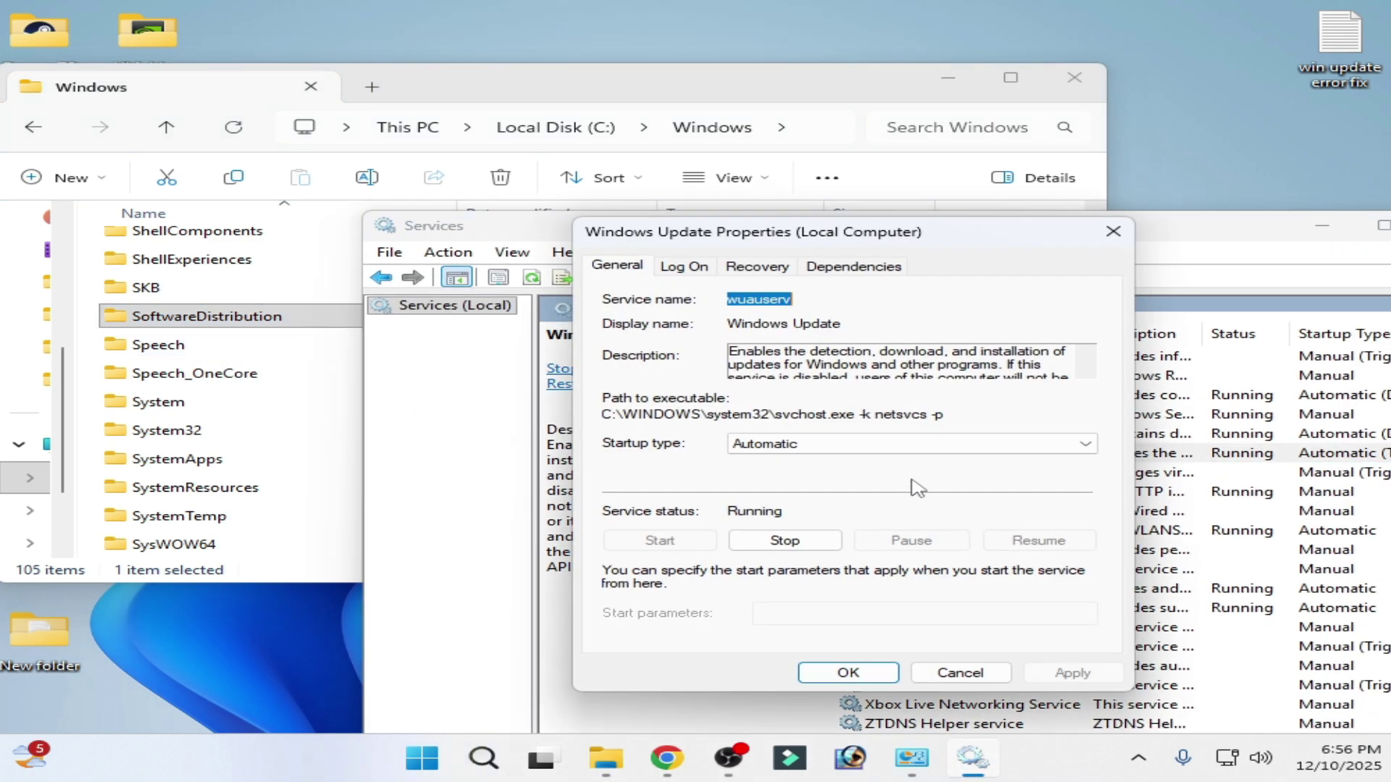
left_click(894, 444)
key("Escape")
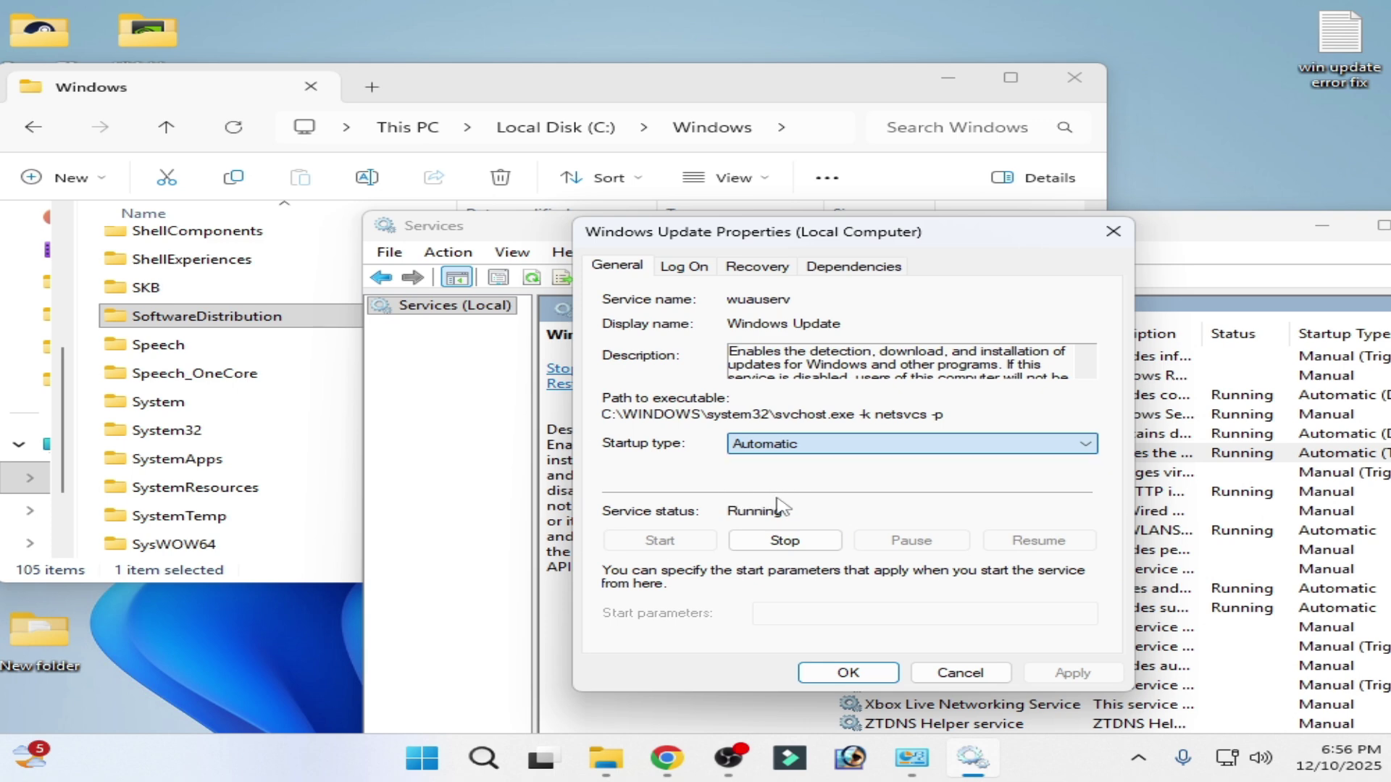
key("Down")
key("Down")
left_click(1071, 674)
left_click(789, 548)
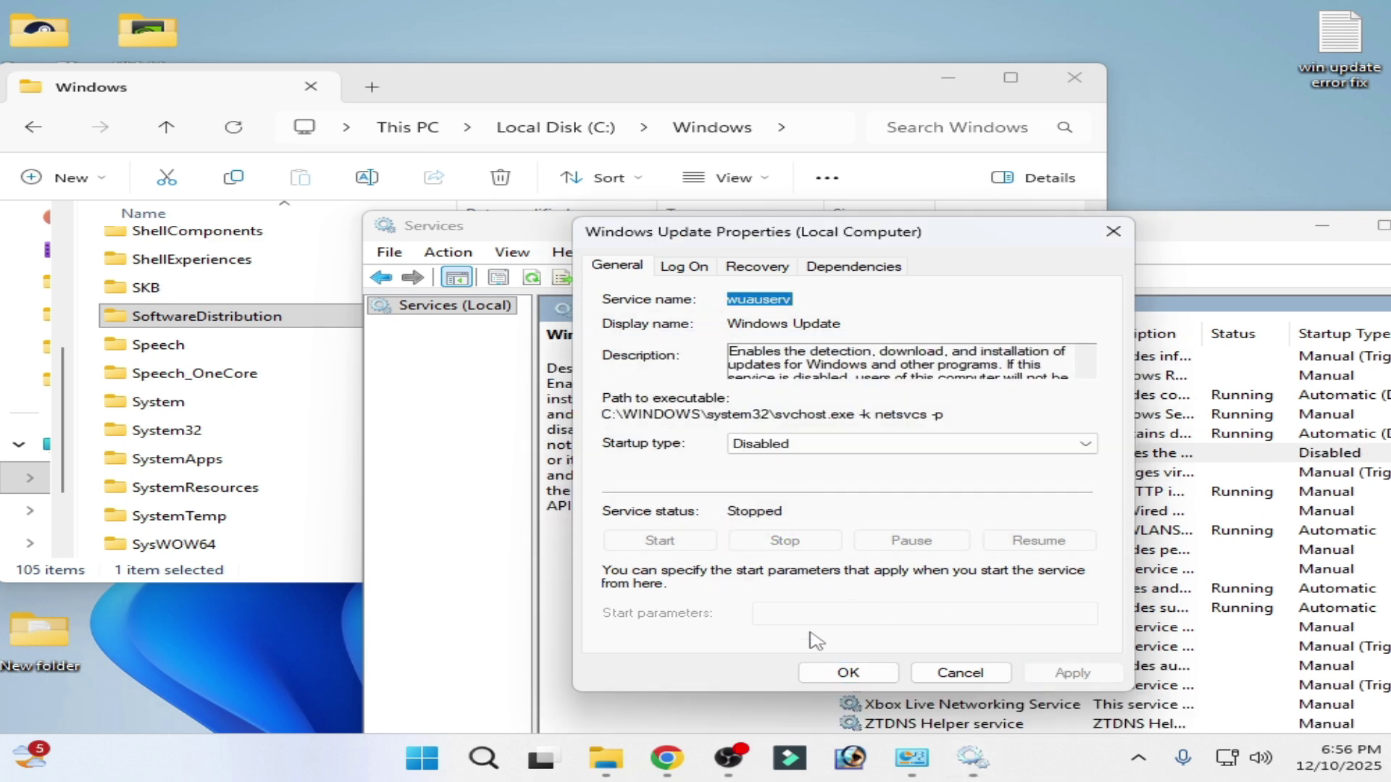
Step: Delete the SoftwareDistribution folder from C:\Windows and close File Explorer
right_click(197, 319)
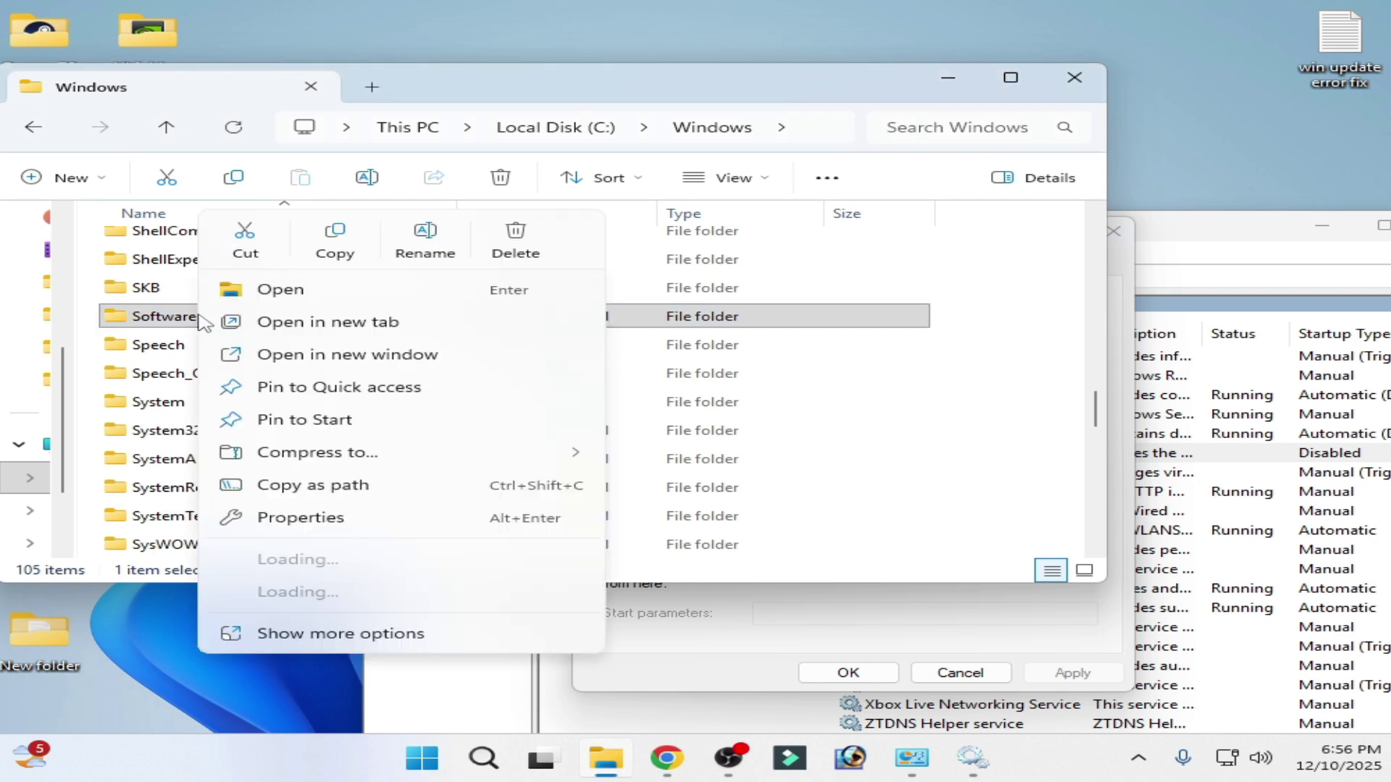
left_click(513, 245)
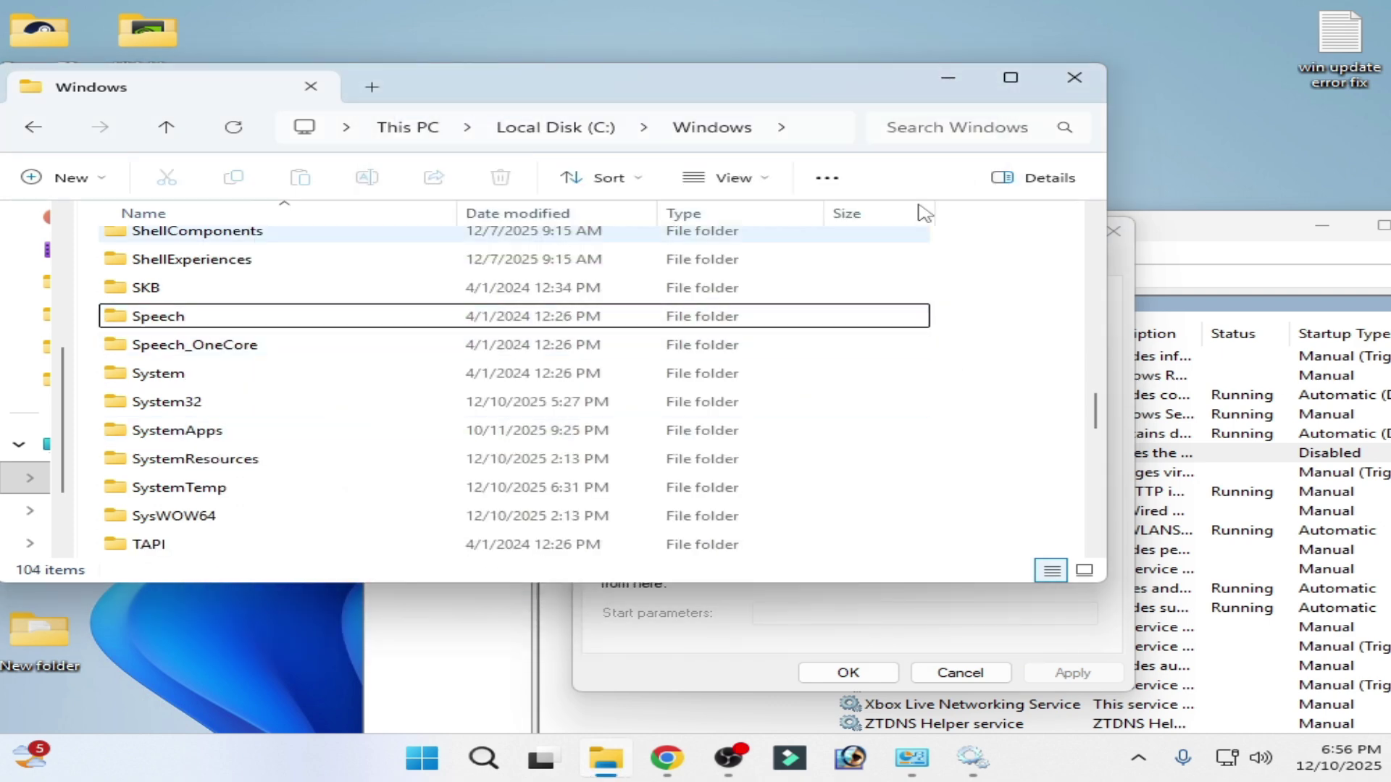
left_click(1074, 78)
Step: Set Windows Update back to Automatic startup and start the service
left_click_drag(878, 245, 839, 182)
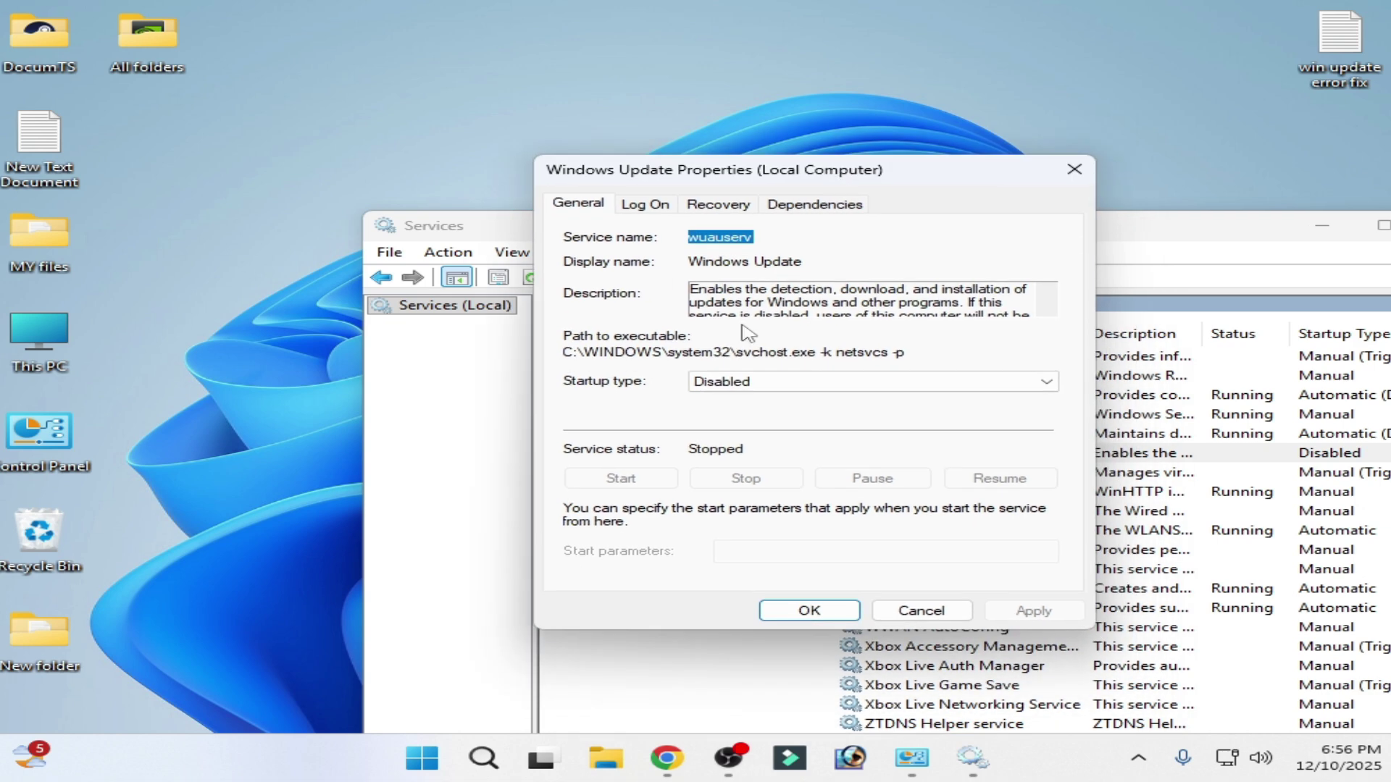
left_click(742, 382)
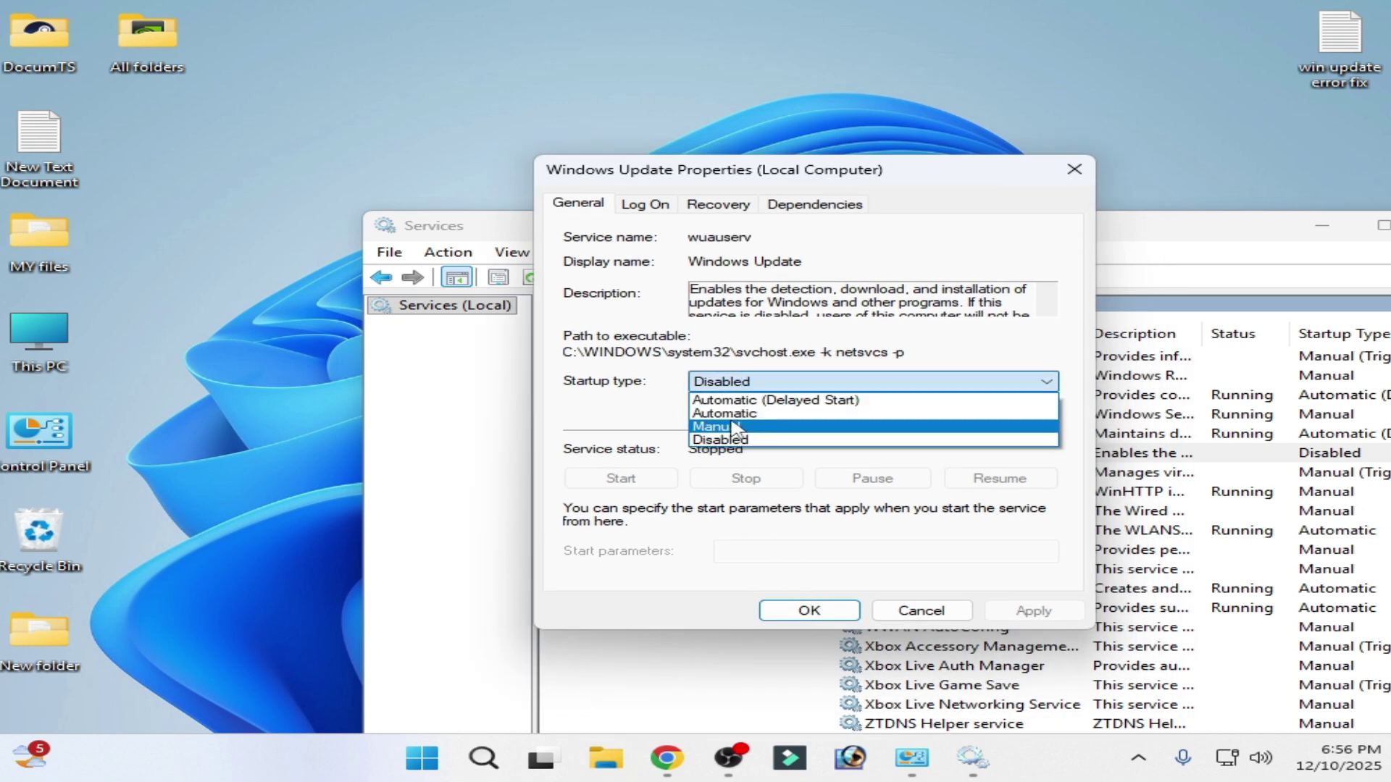
left_click(736, 413)
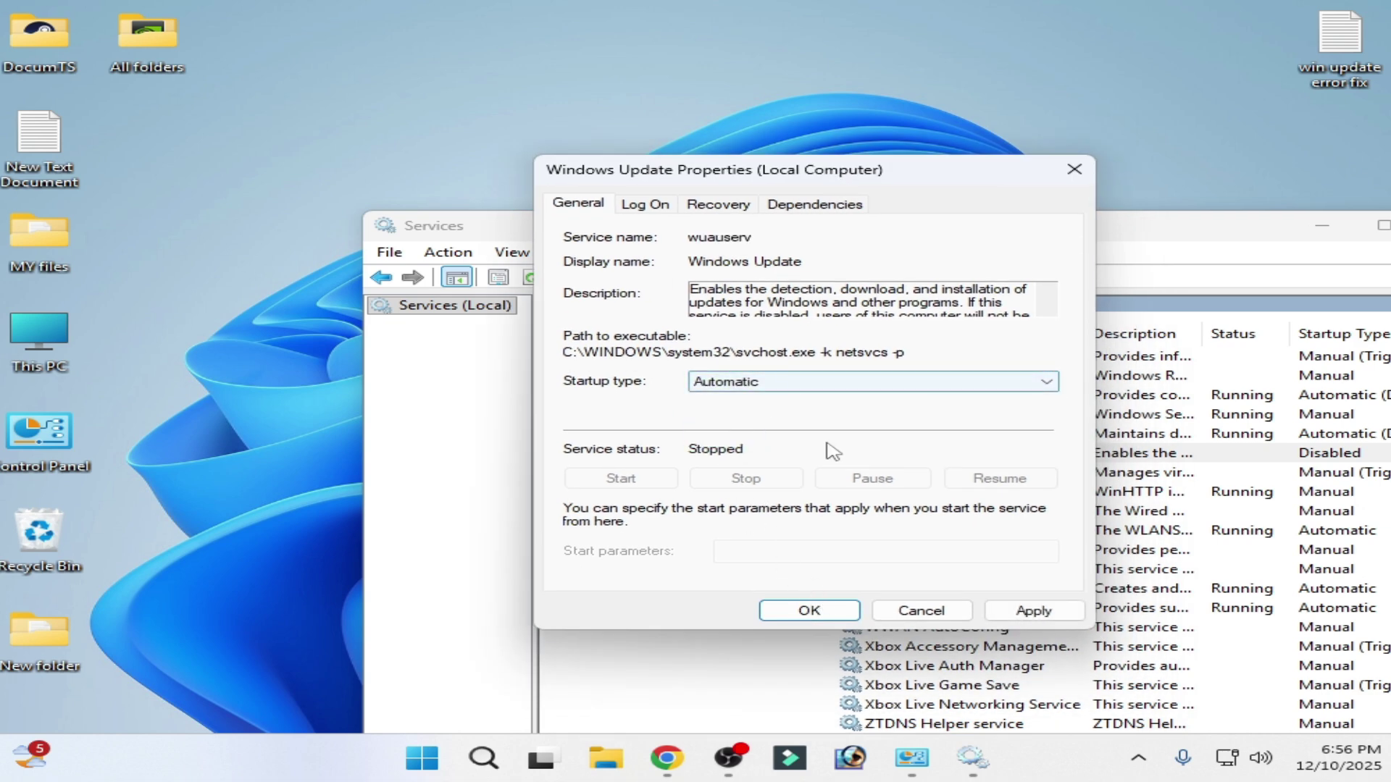
left_click(1034, 611)
left_click(621, 478)
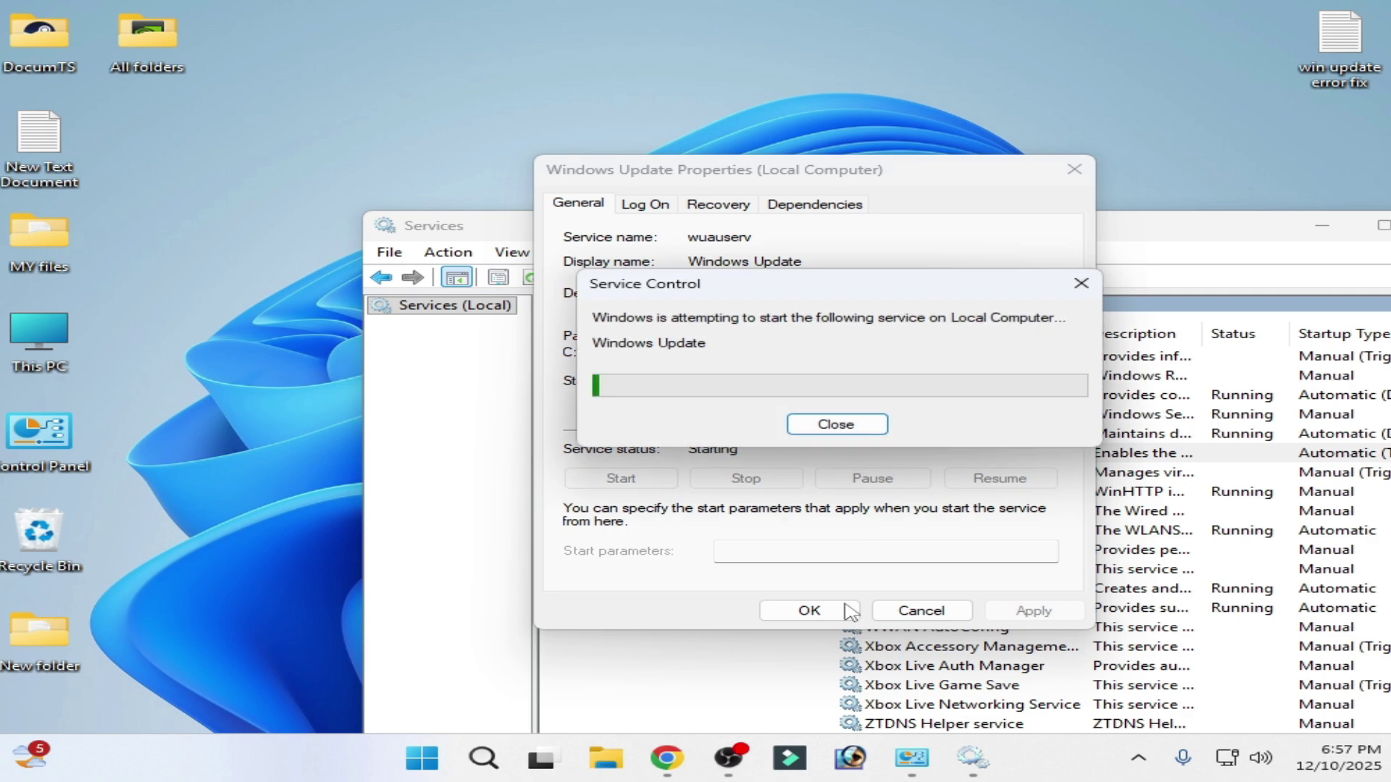
left_click(819, 612)
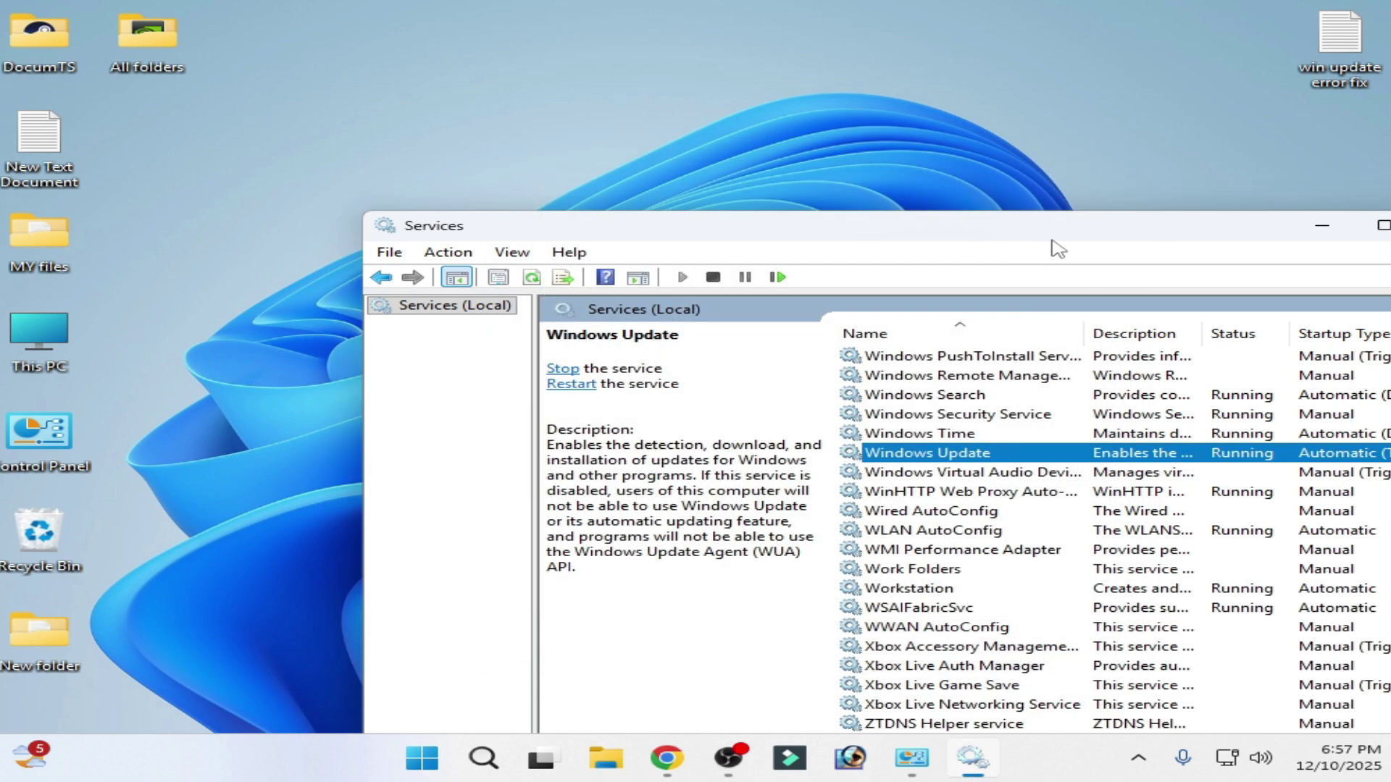
Step: Set App Readiness to Automatic startup and start the service
left_click_drag(1055, 249, 736, 143)
left_click_drag(1131, 617, 1133, 262)
left_click(587, 326)
right_click(587, 331)
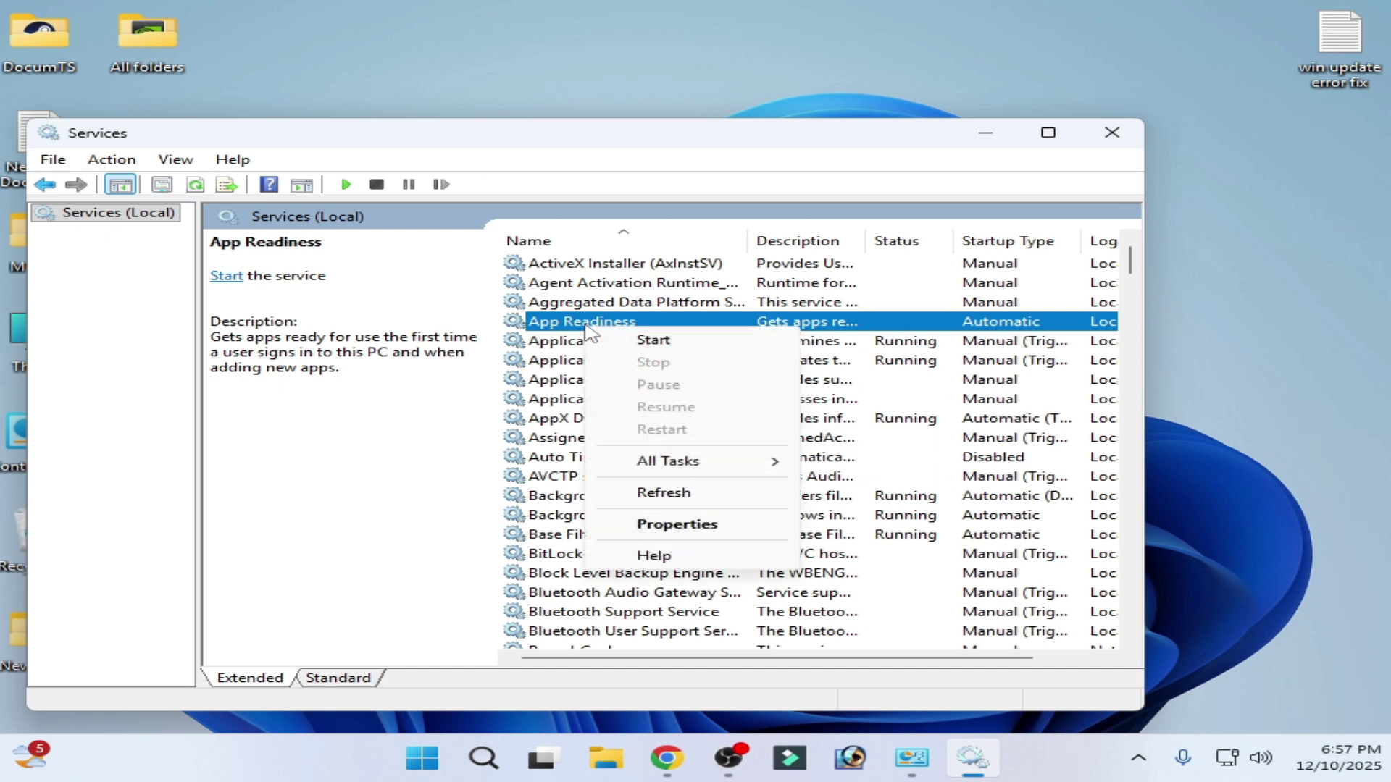
left_click(677, 523)
left_click(767, 382)
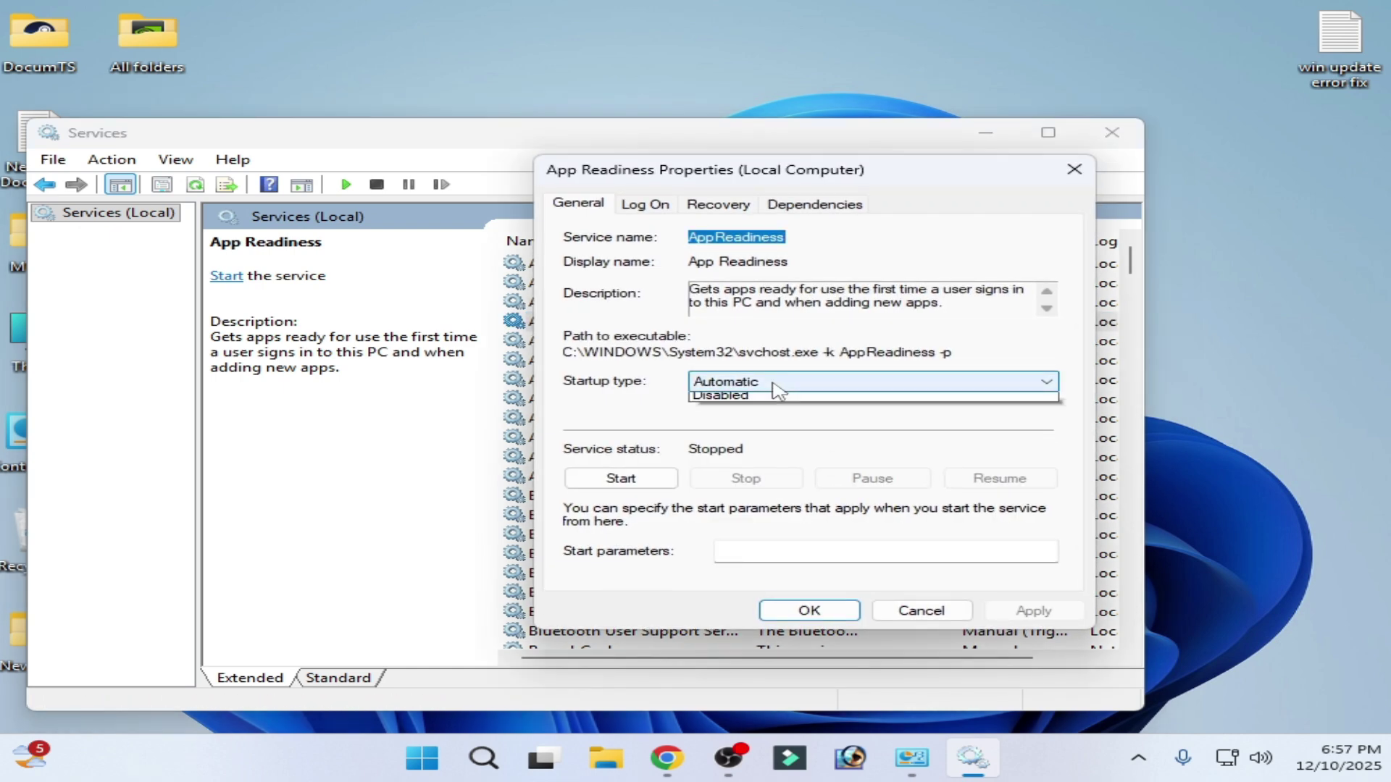
left_click(746, 416)
left_click(1032, 611)
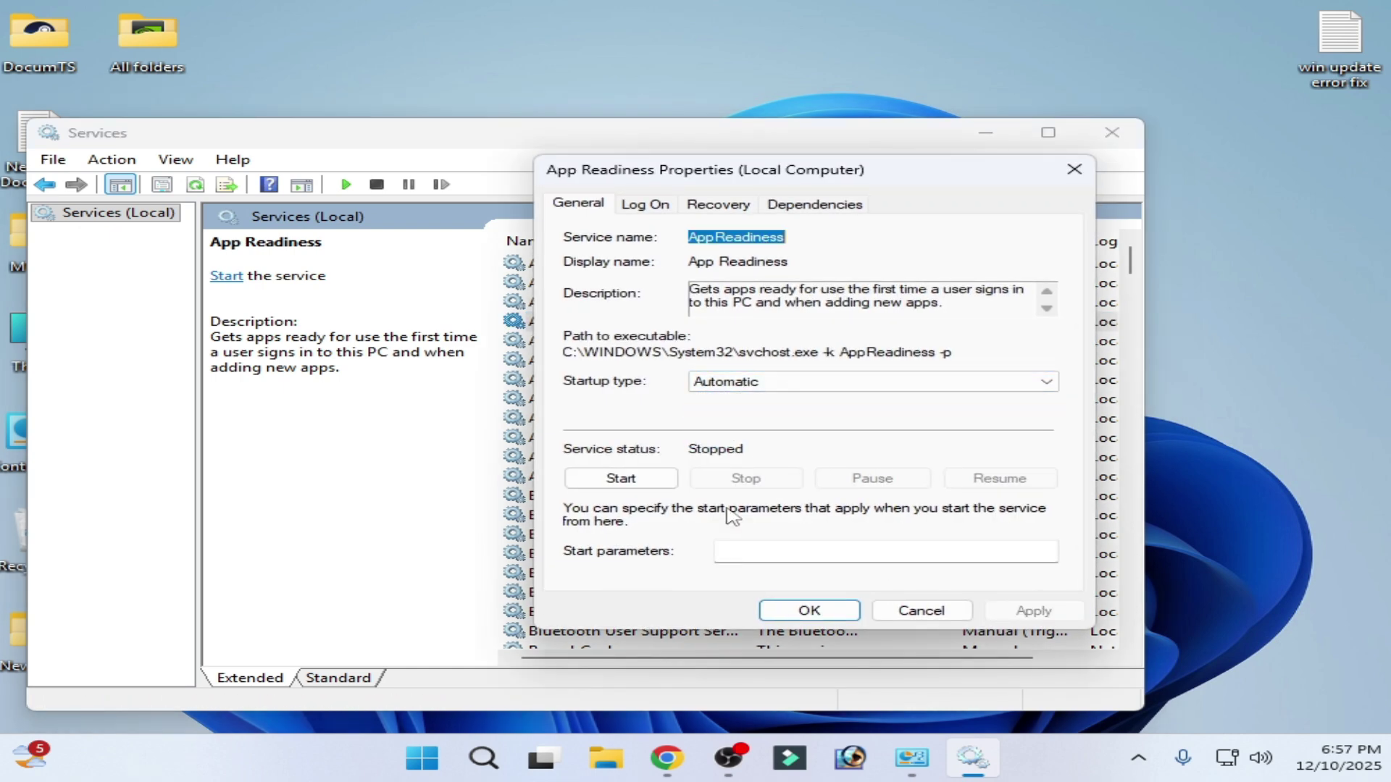
left_click(653, 480)
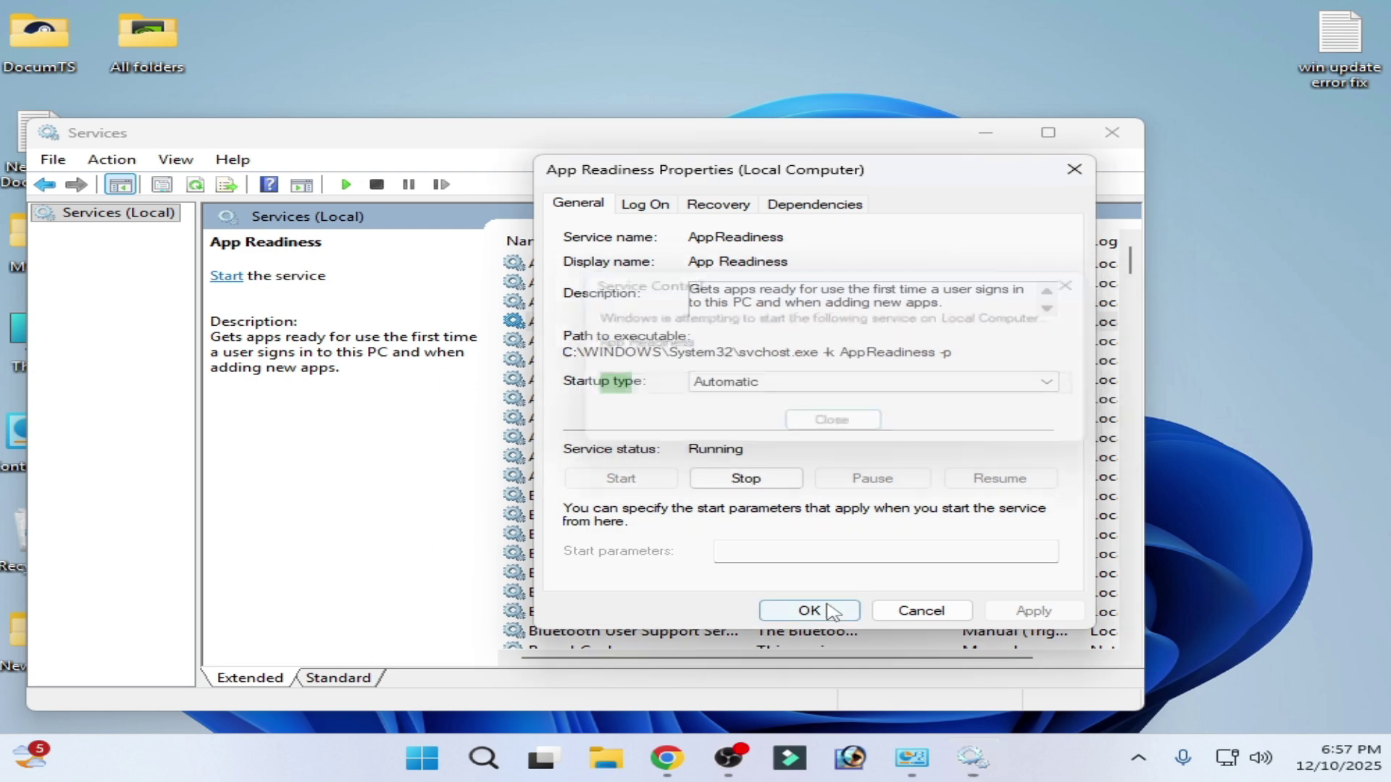
left_click(834, 611)
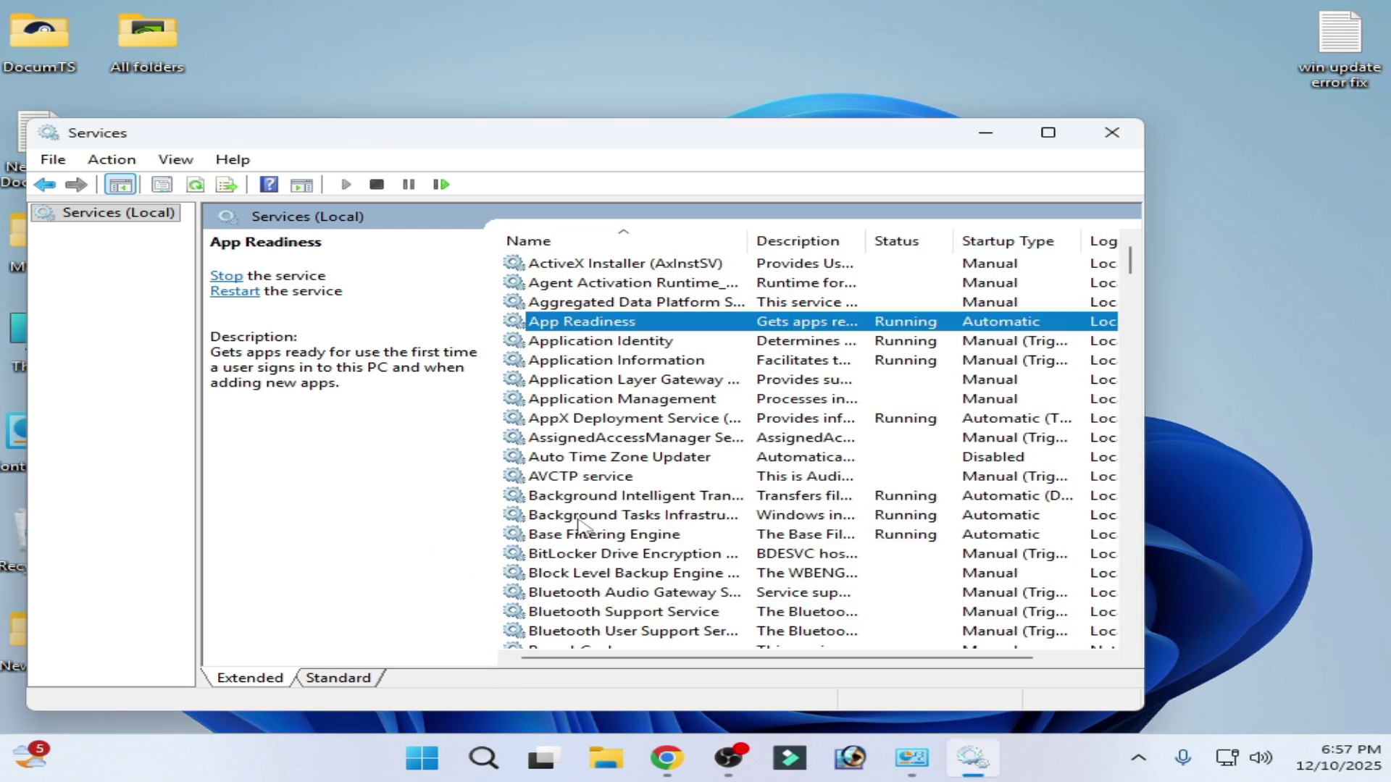
left_click(596, 498)
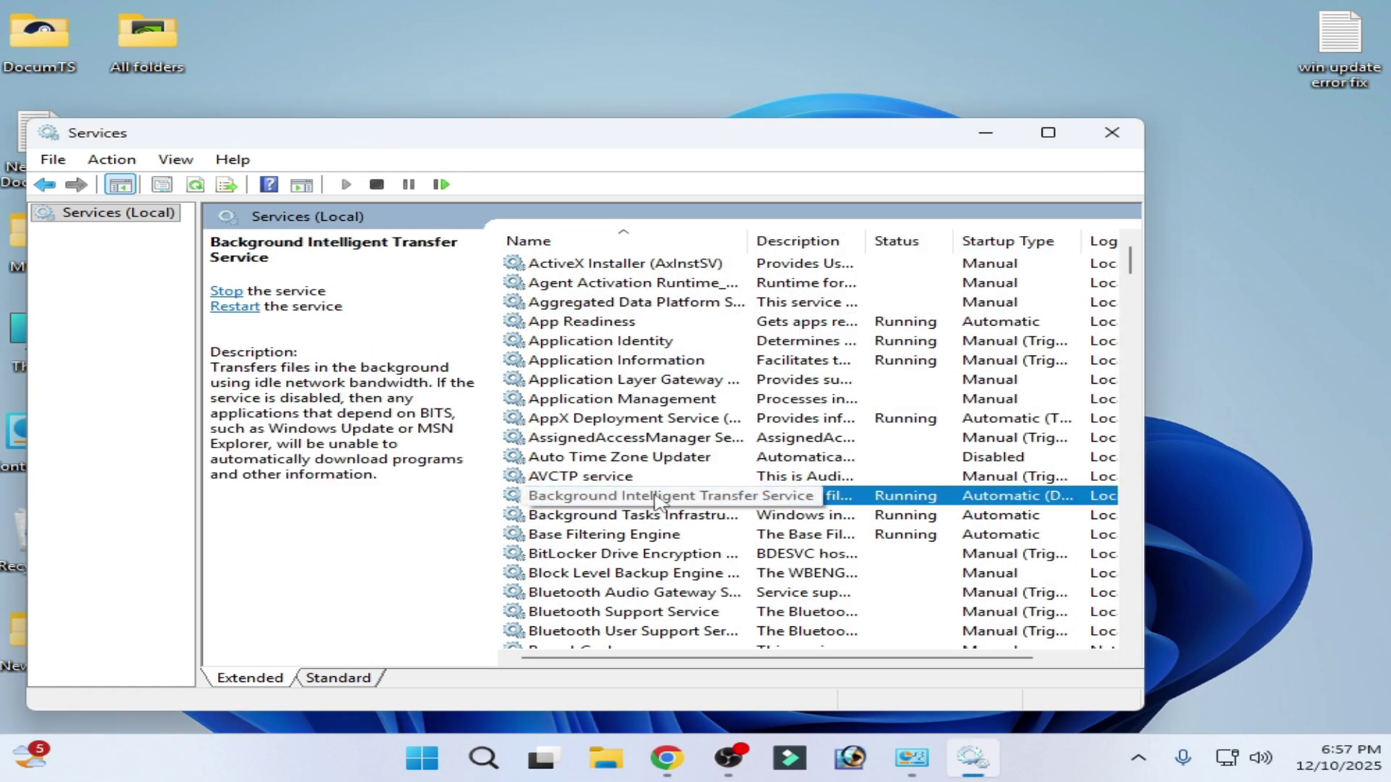
Step: Set the Background Intelligent Transfer Service to Automatic, then stop and restart it
right_click(655, 500)
left_click(772, 449)
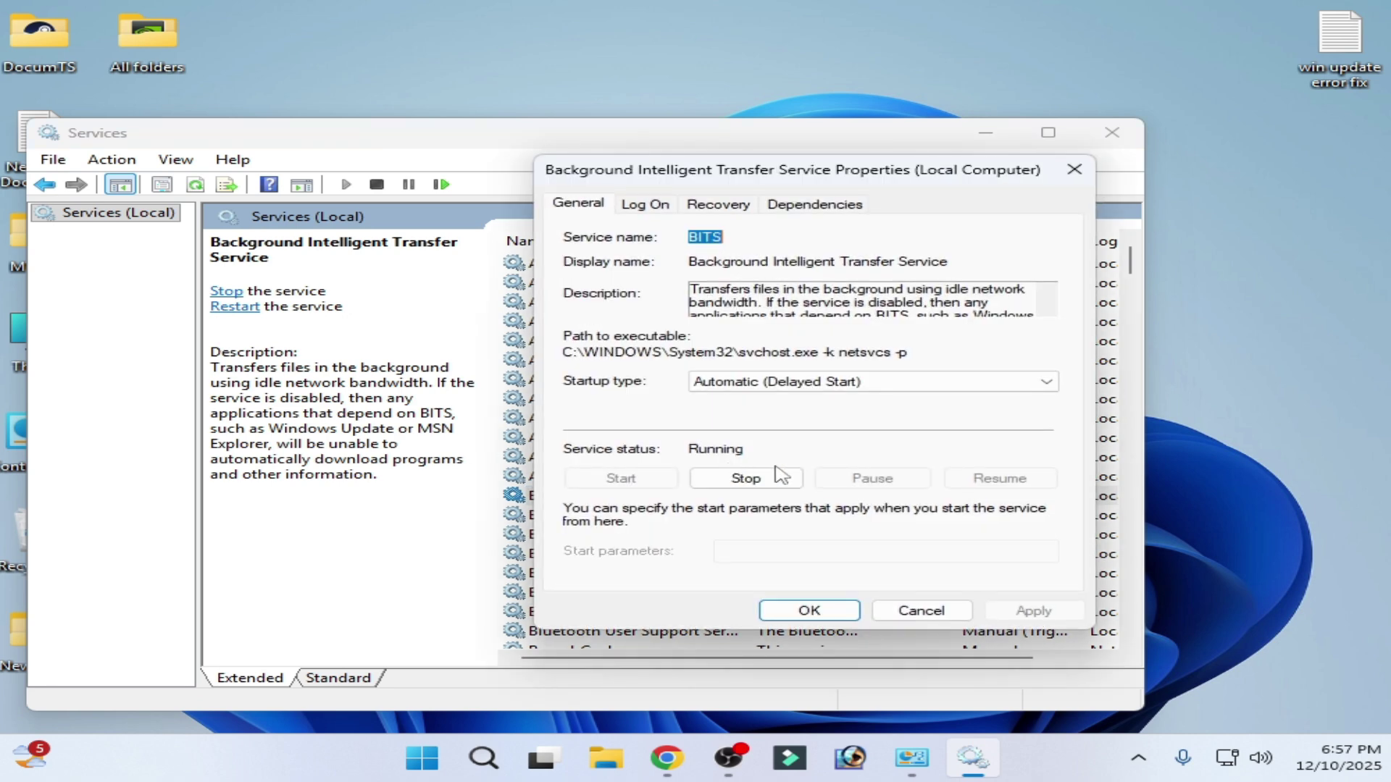
left_click(771, 384)
left_click(744, 418)
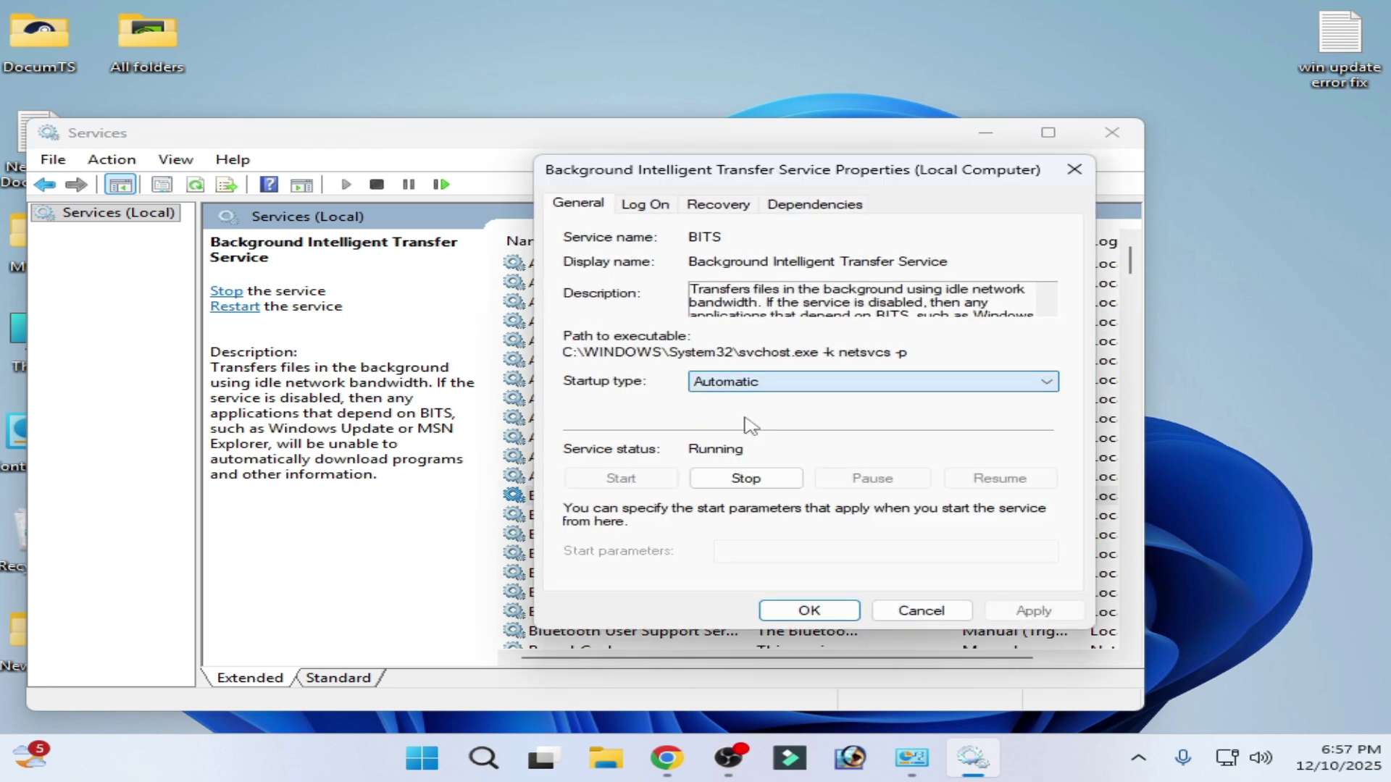
left_click(1028, 612)
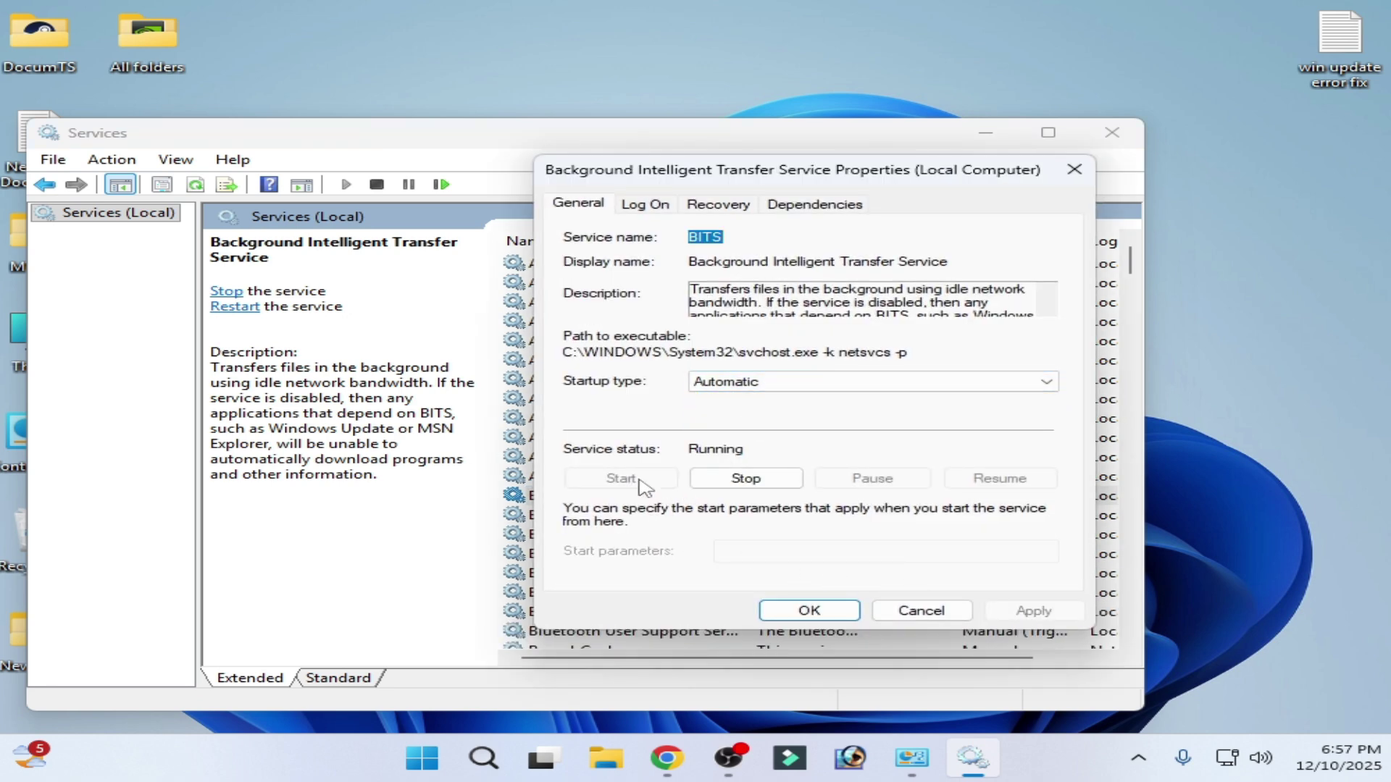
left_click(743, 480)
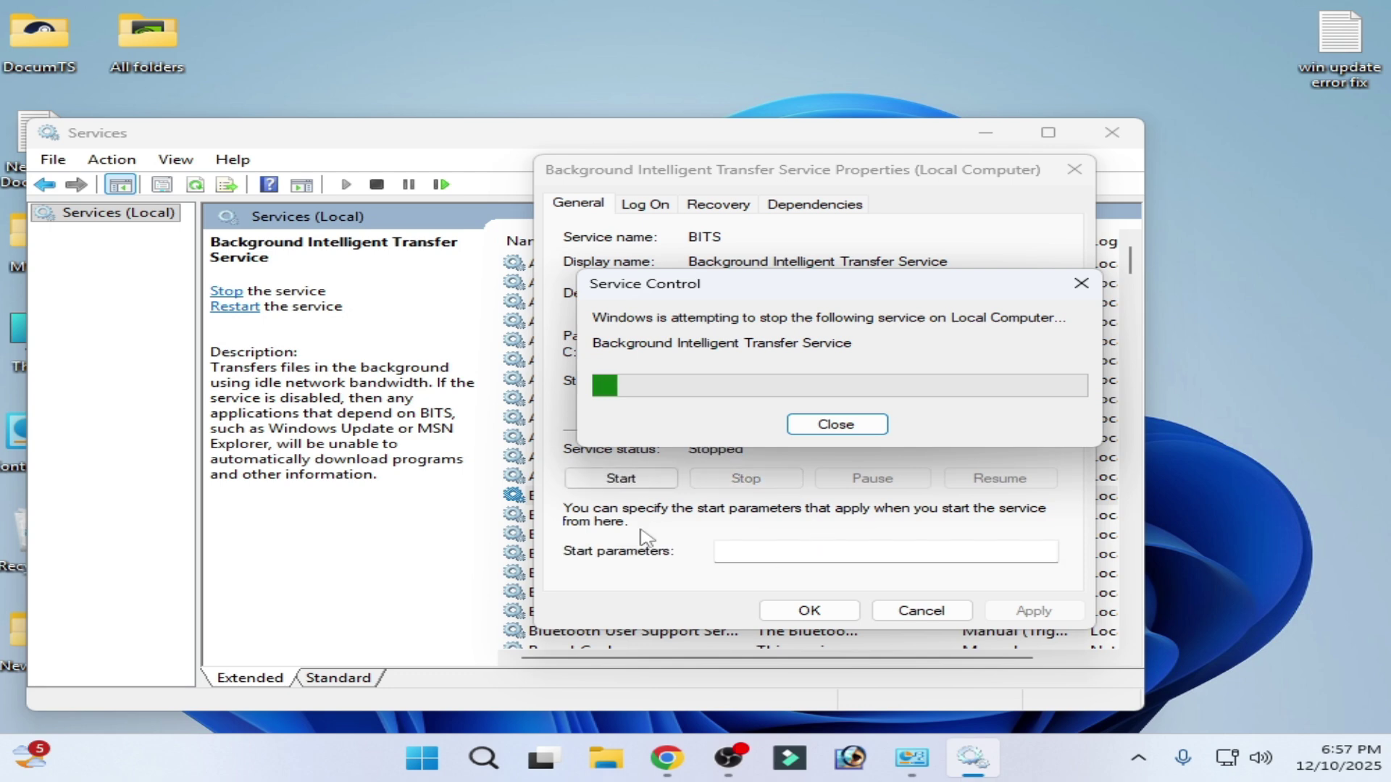
left_click(621, 478)
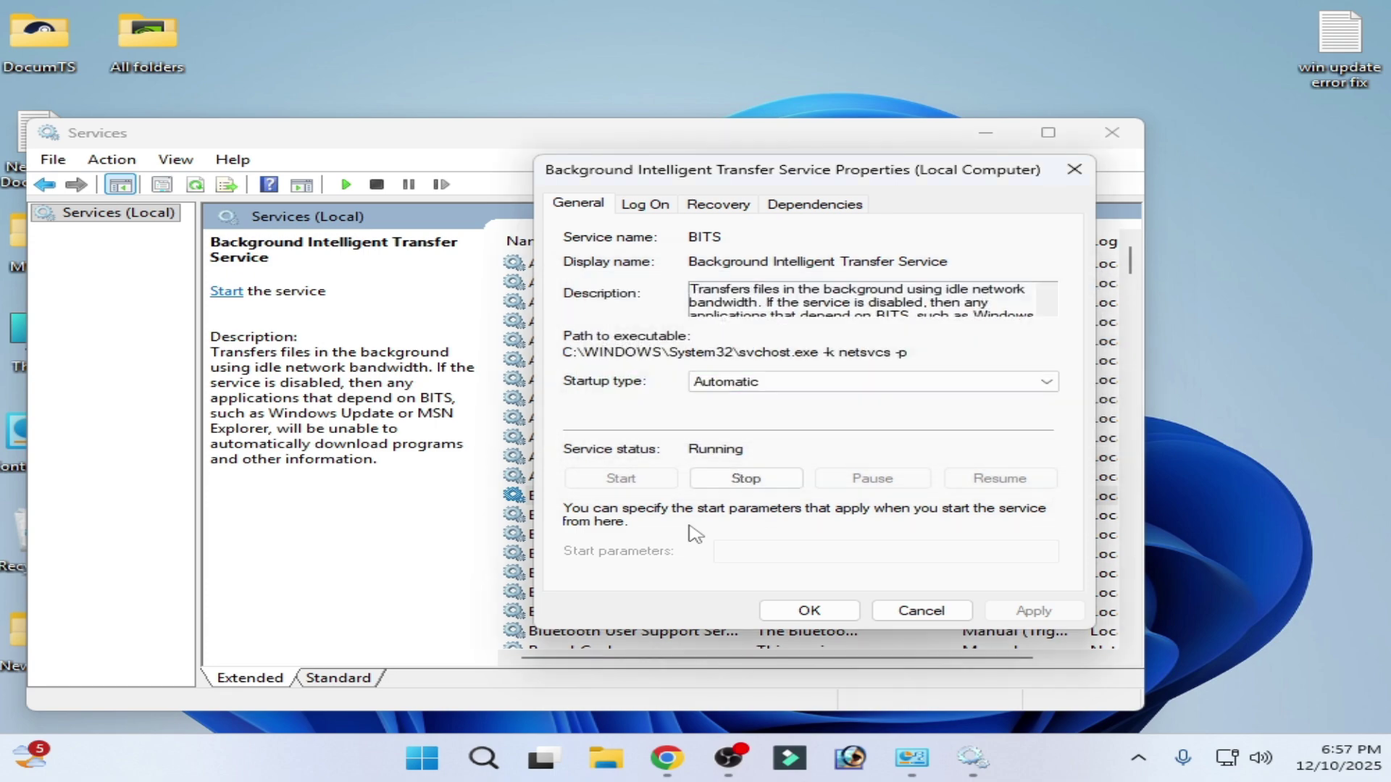
left_click(806, 611)
Step: Close the Services window and search Windows for 'Control Panel'
left_click(1110, 147)
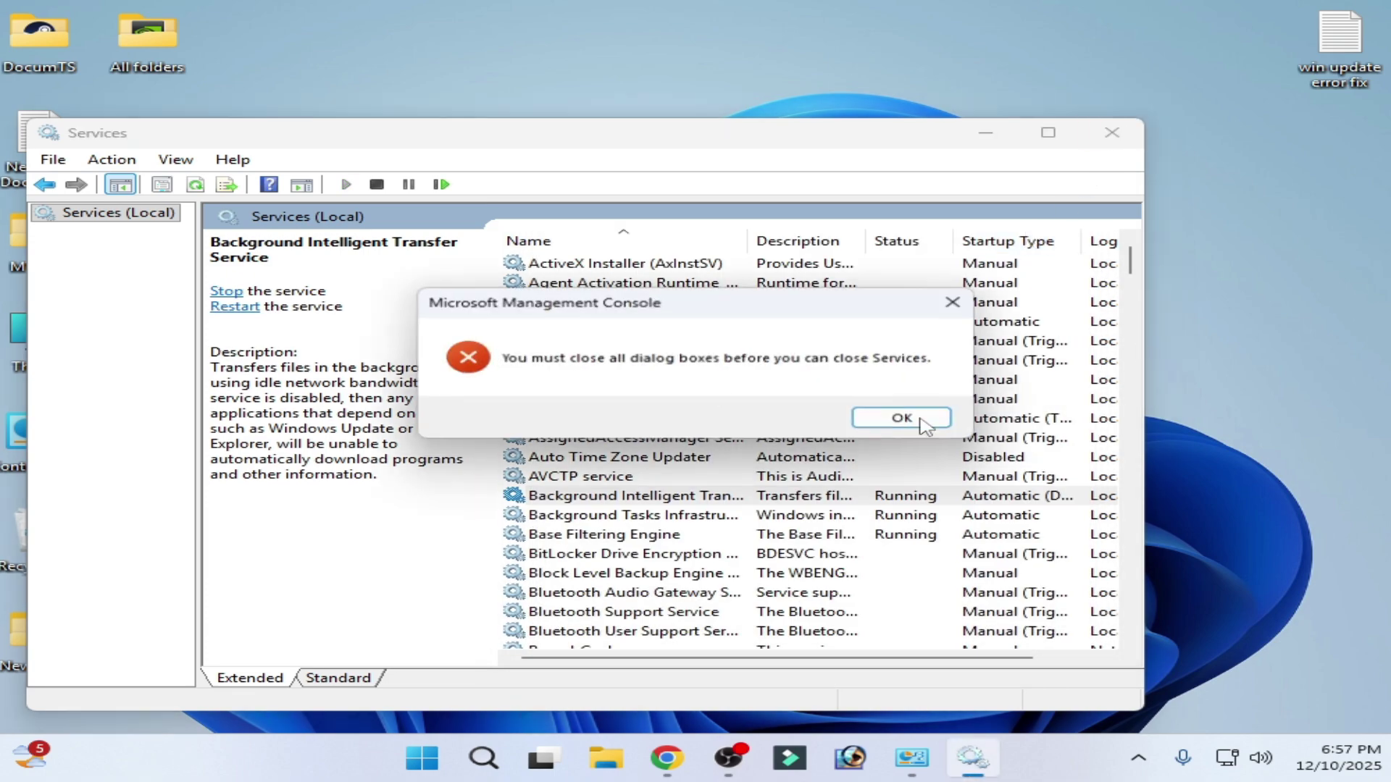
left_click(899, 415)
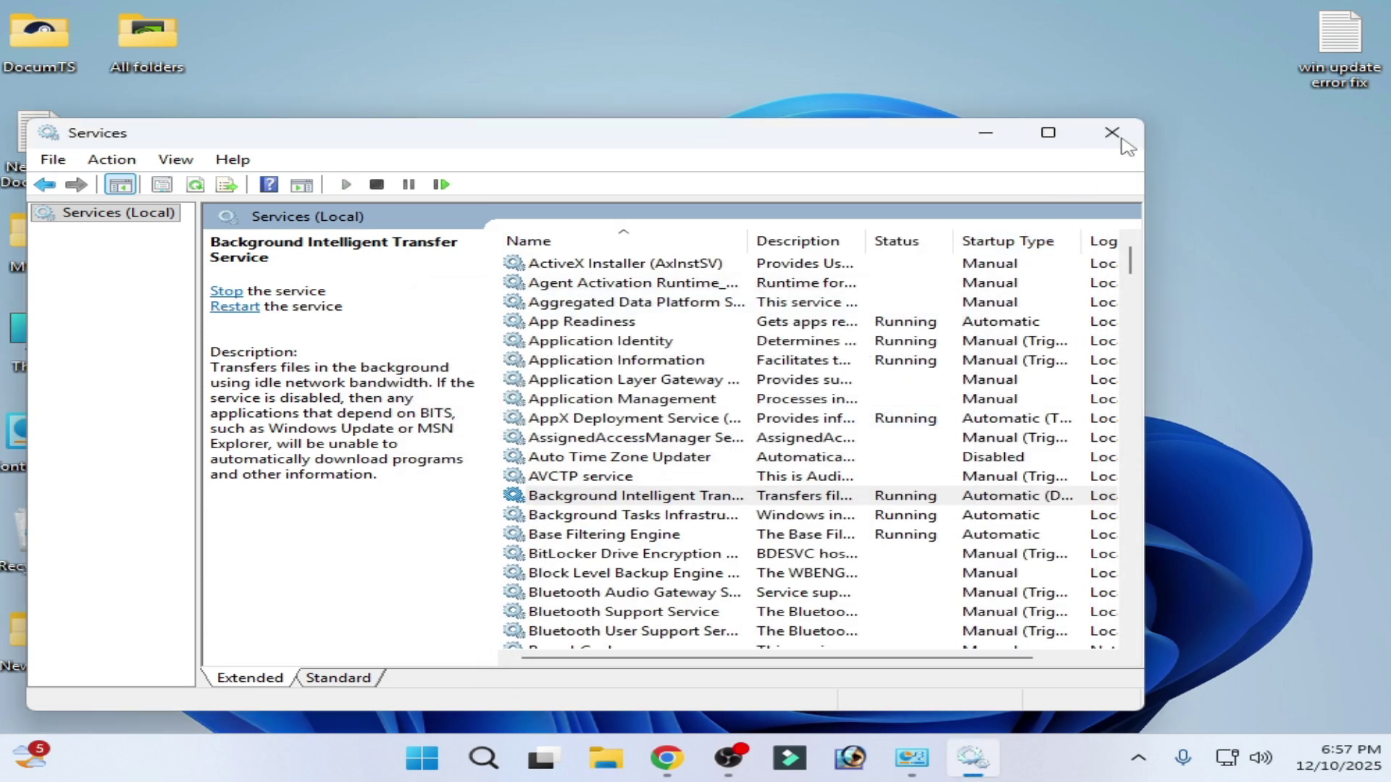
left_click(1112, 133)
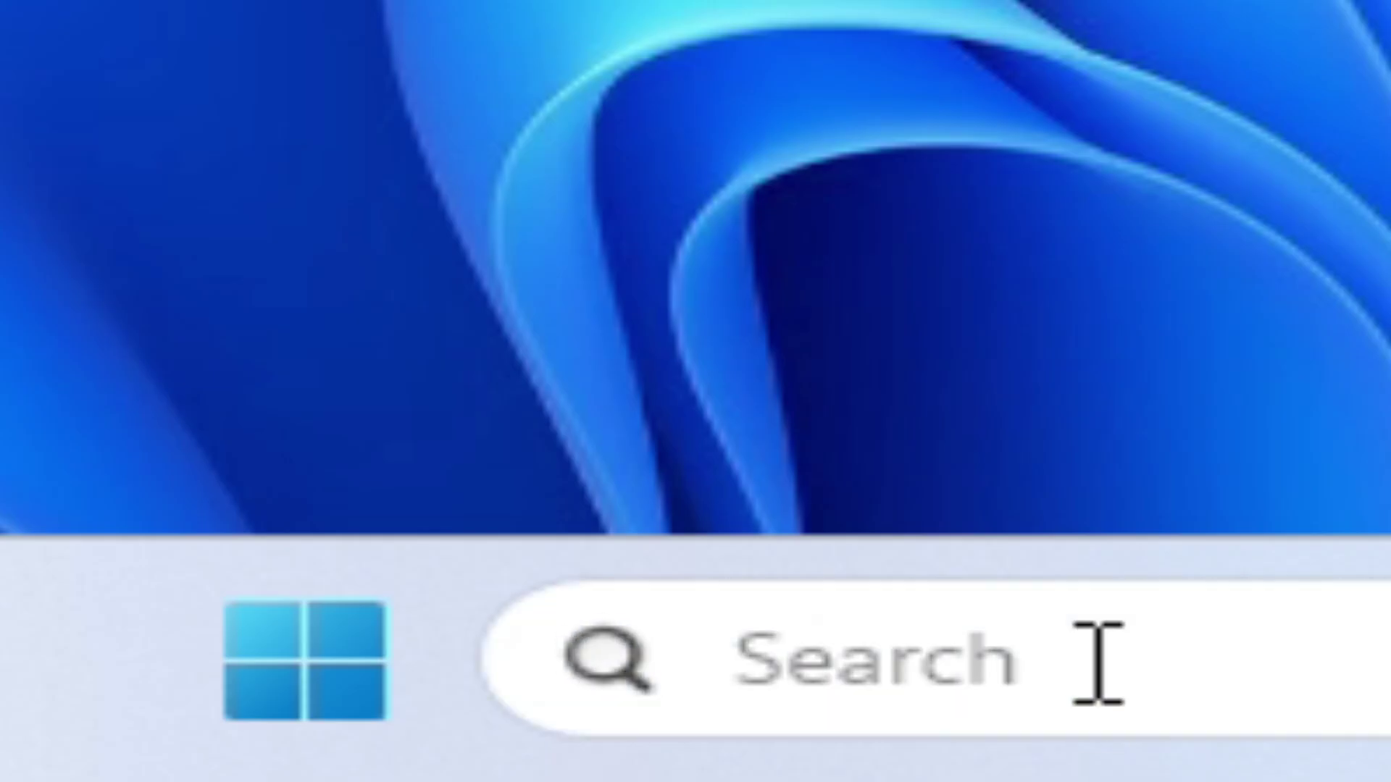
left_click(612, 758)
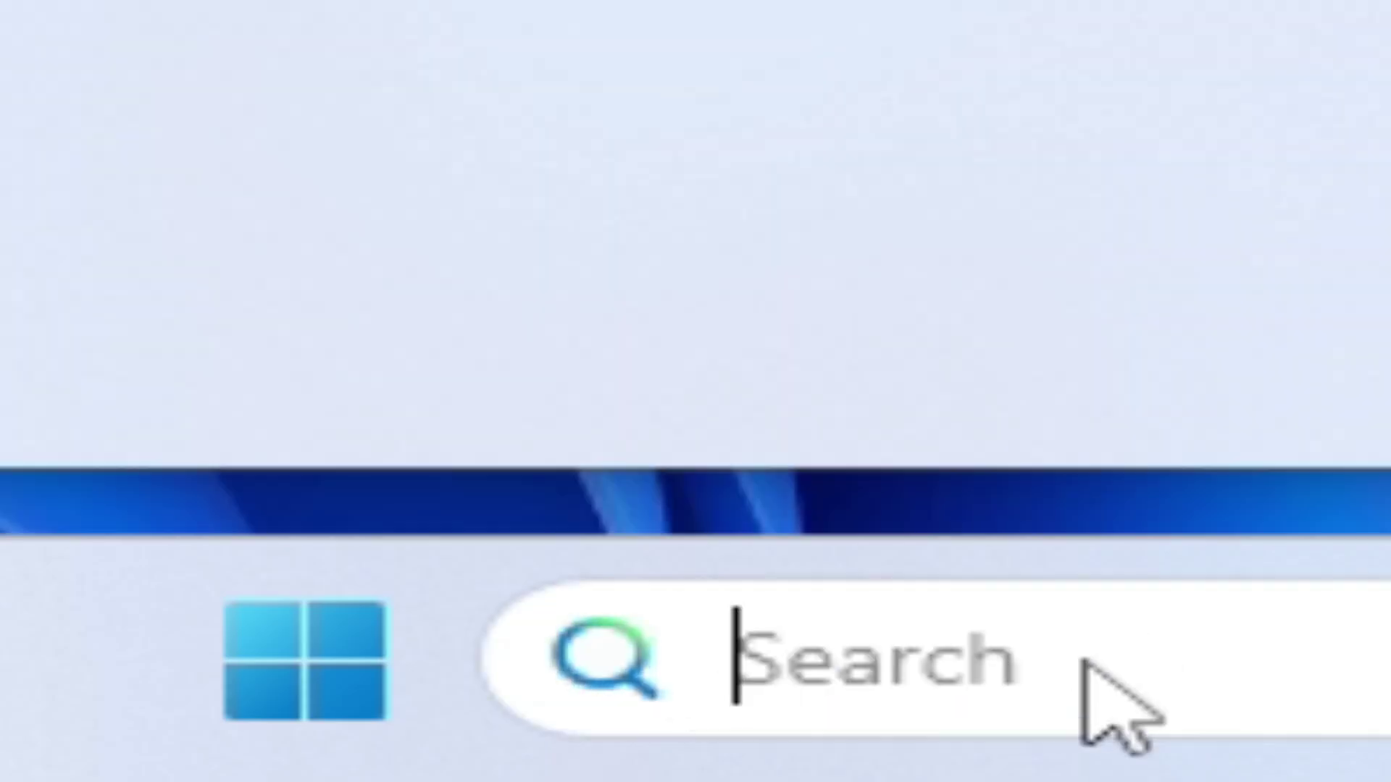
type("Control Panel")
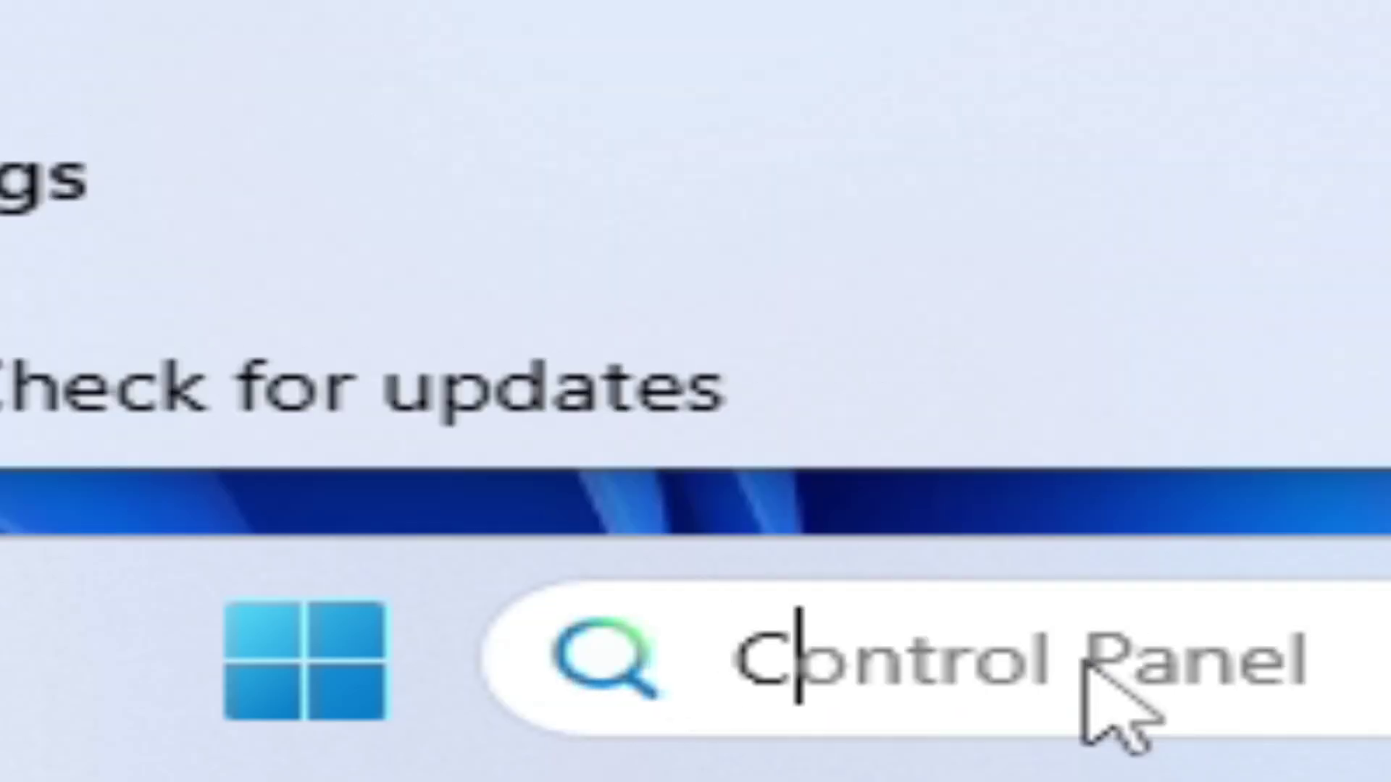
key("Right")
Step: Open Control Panel in category view and go to Programs > Turn Windows features on or off
key("End")
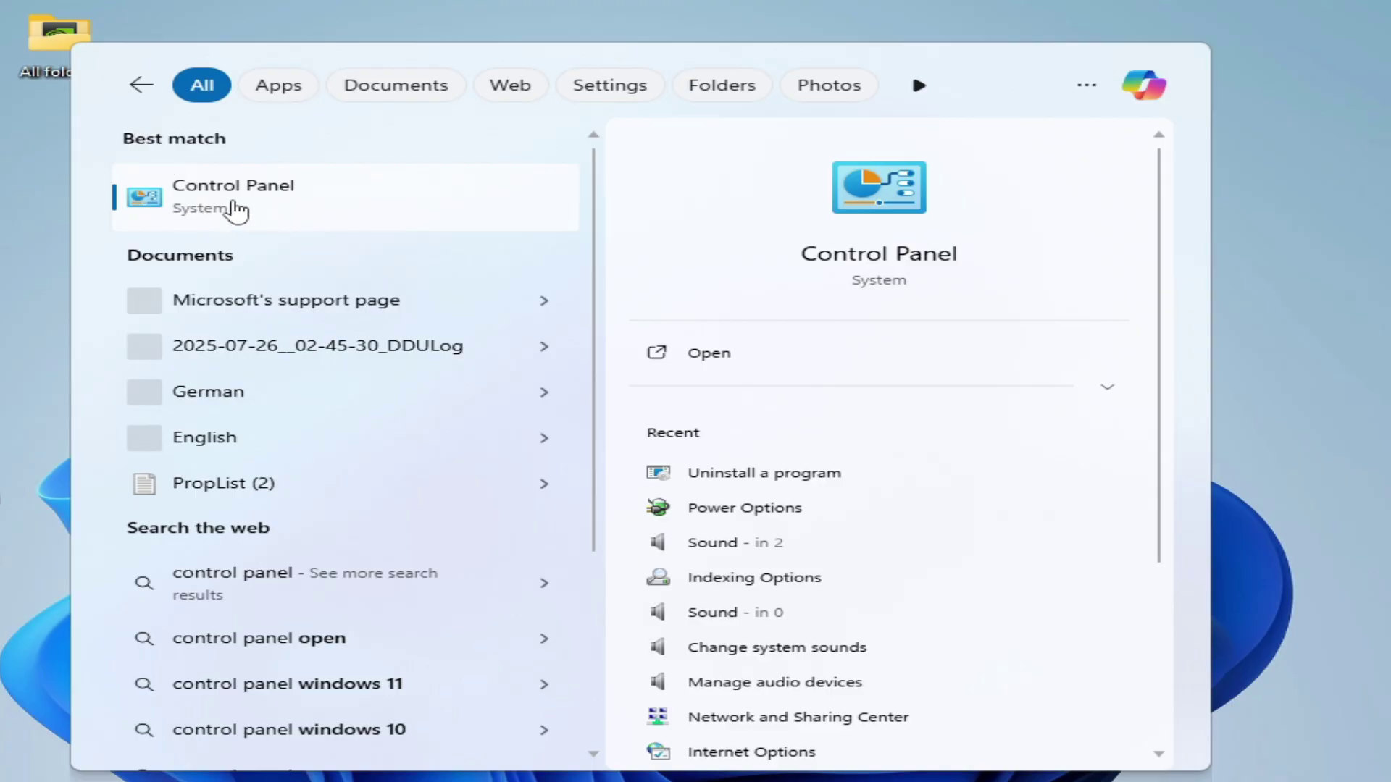
left_click(236, 210)
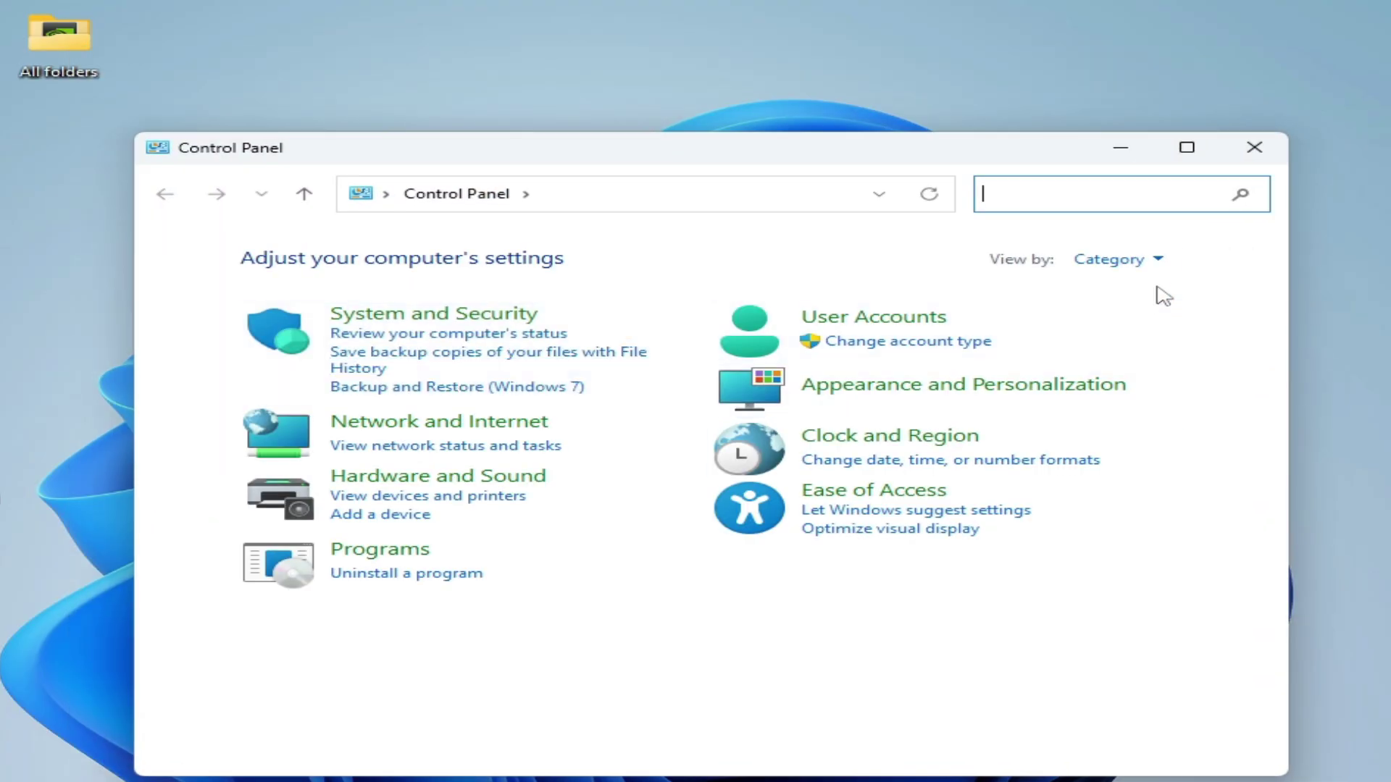
left_click(1157, 261)
left_click(1158, 322)
left_click(1158, 263)
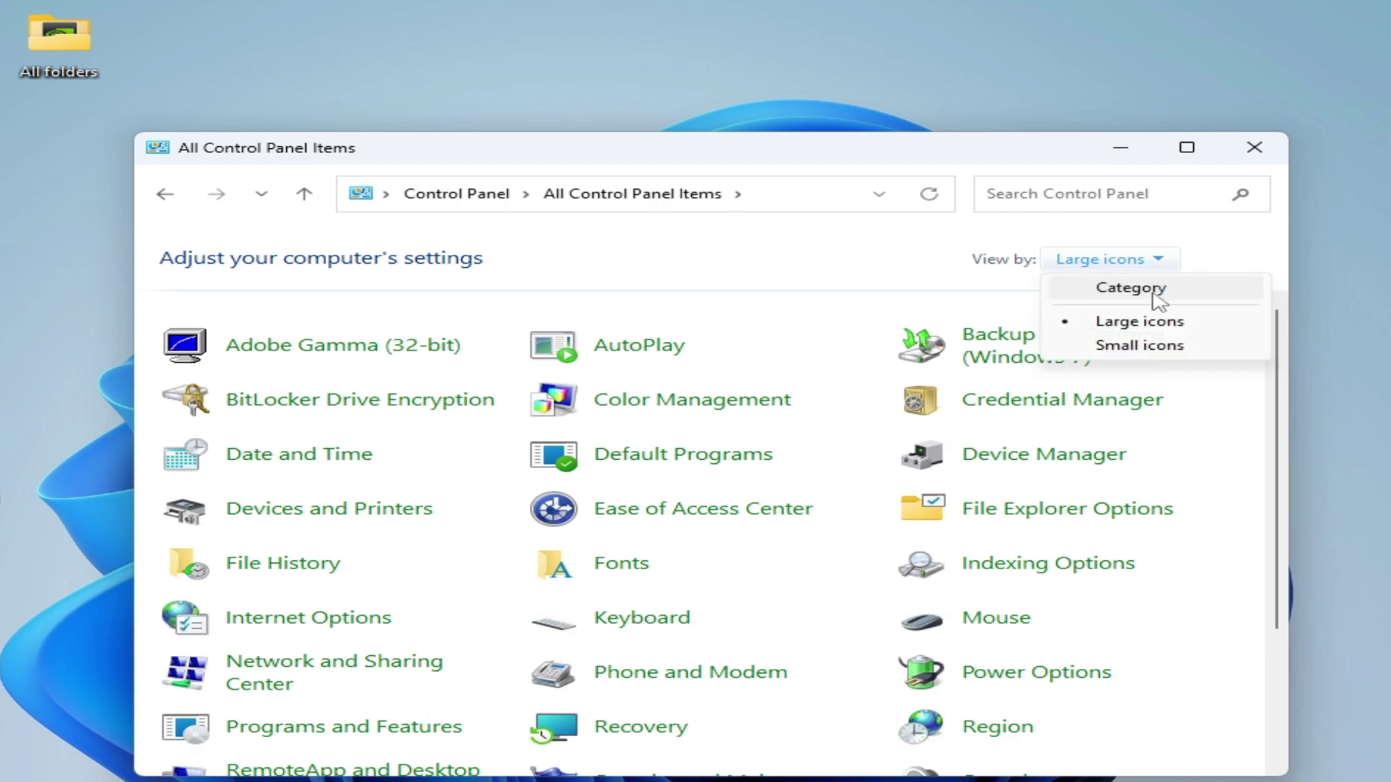
left_click(1156, 297)
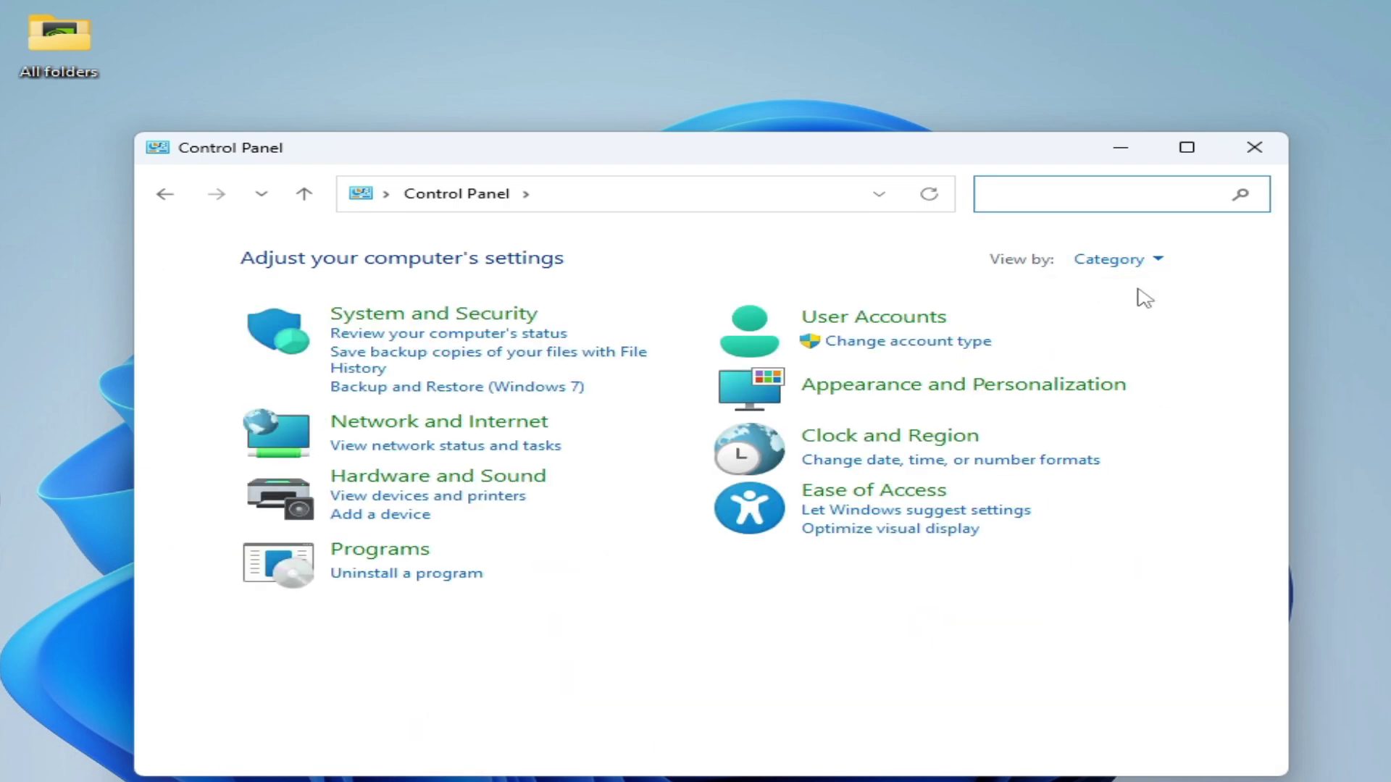
left_click(399, 580)
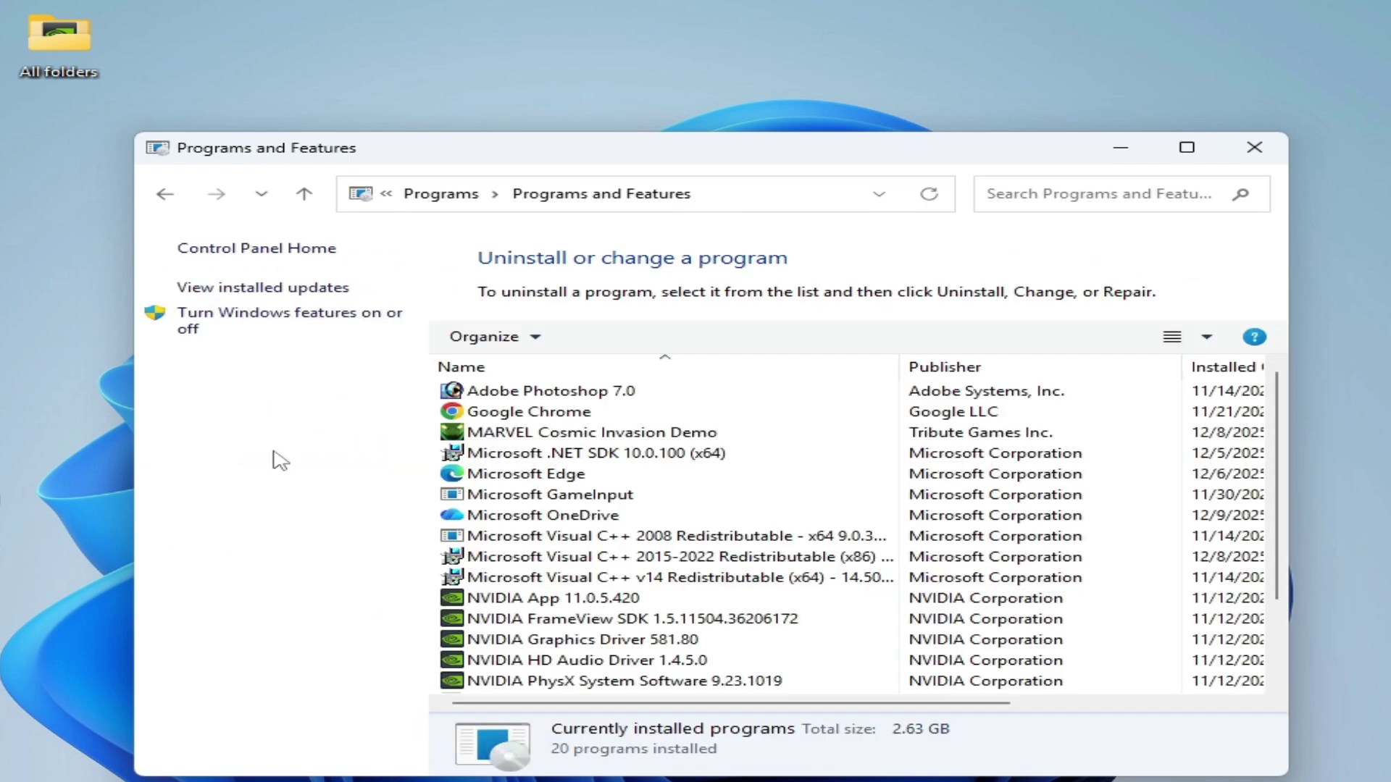
left_click(296, 319)
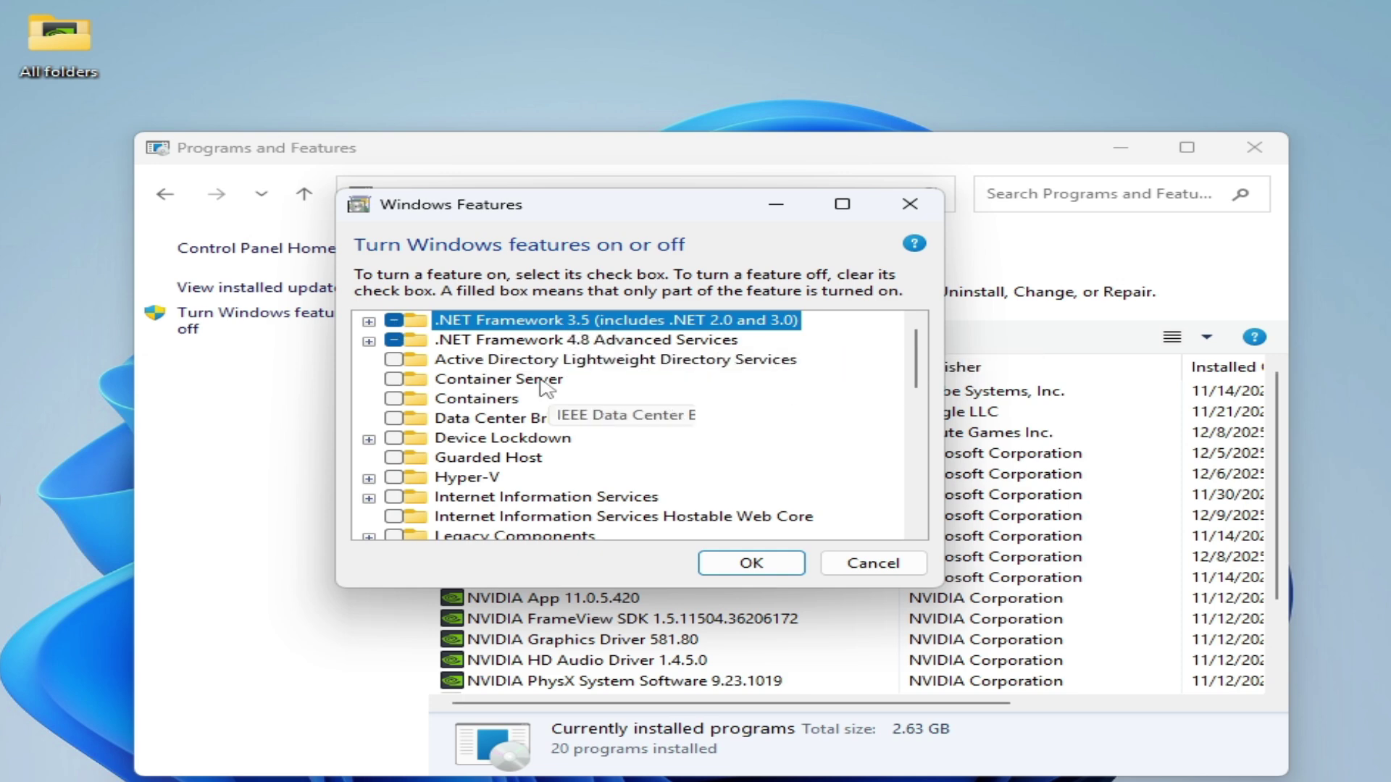
Step: Enable .NET Framework 3.5 with WCF HTTP and Non-HTTP Activation, letting Windows Update download files
key("Right")
key("Right")
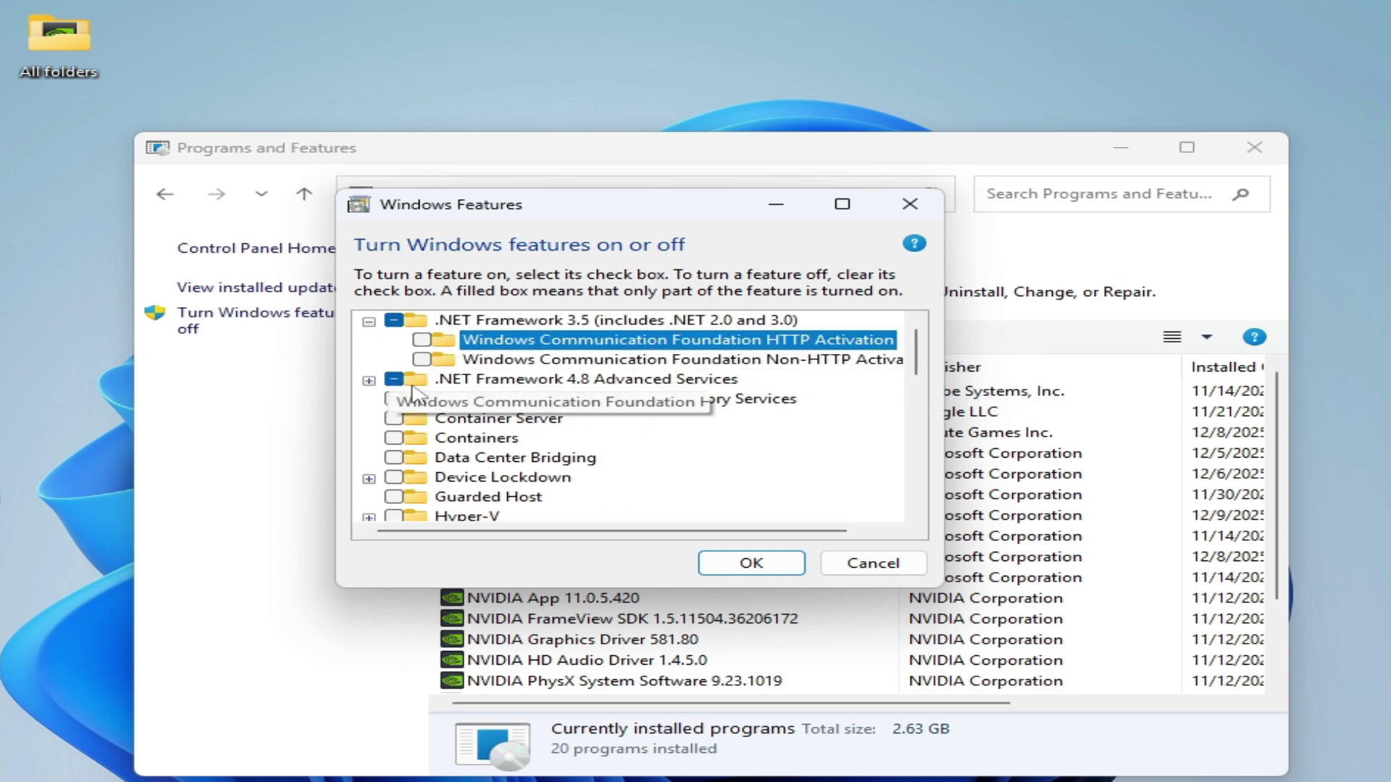
left_click(421, 340)
left_click(421, 359)
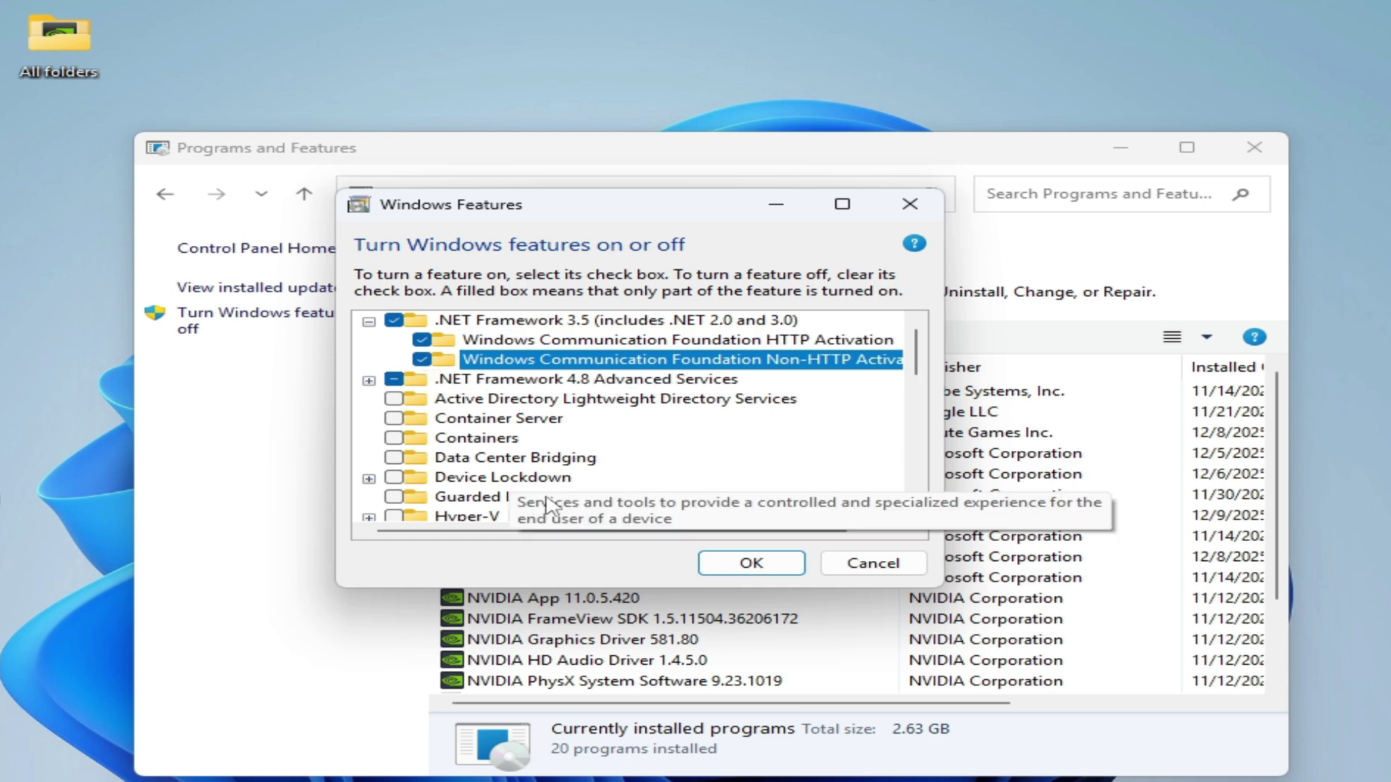
left_click(750, 563)
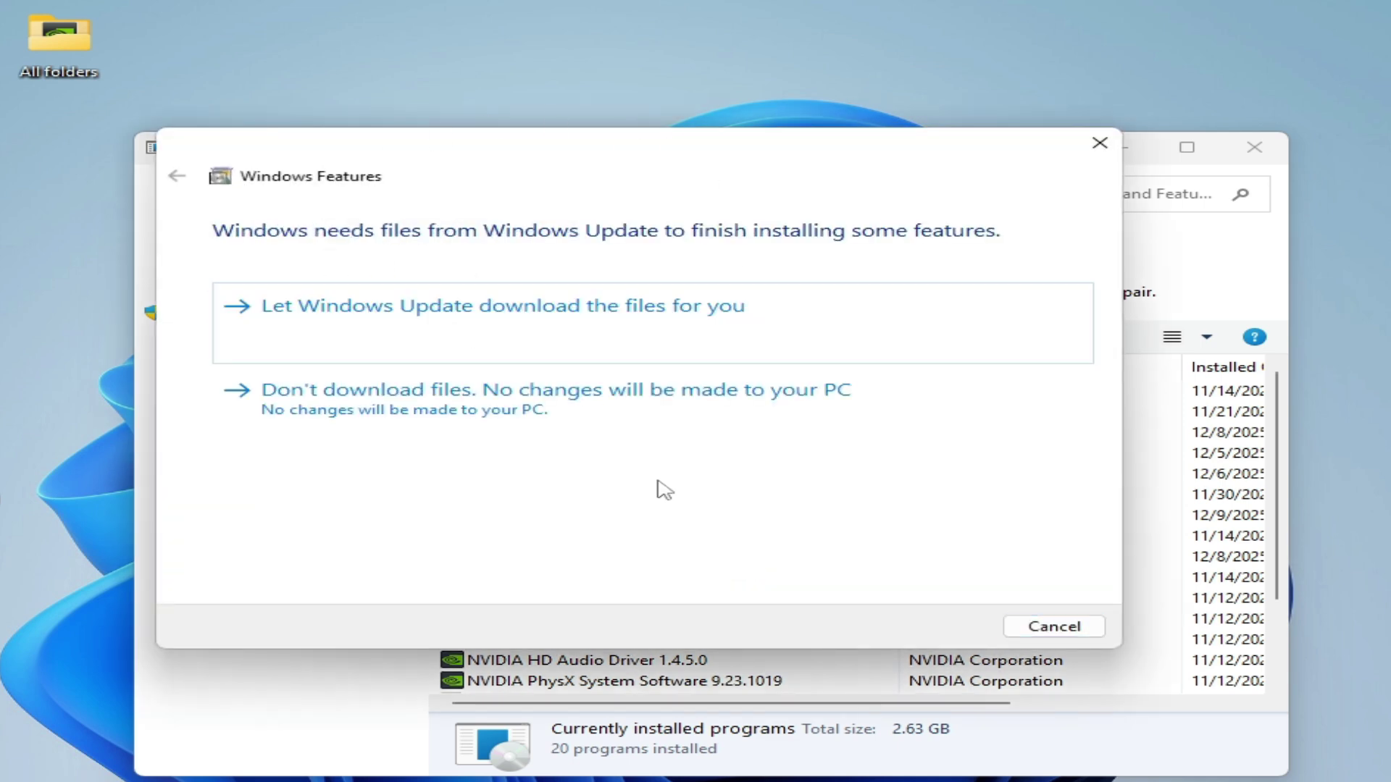
left_click(427, 317)
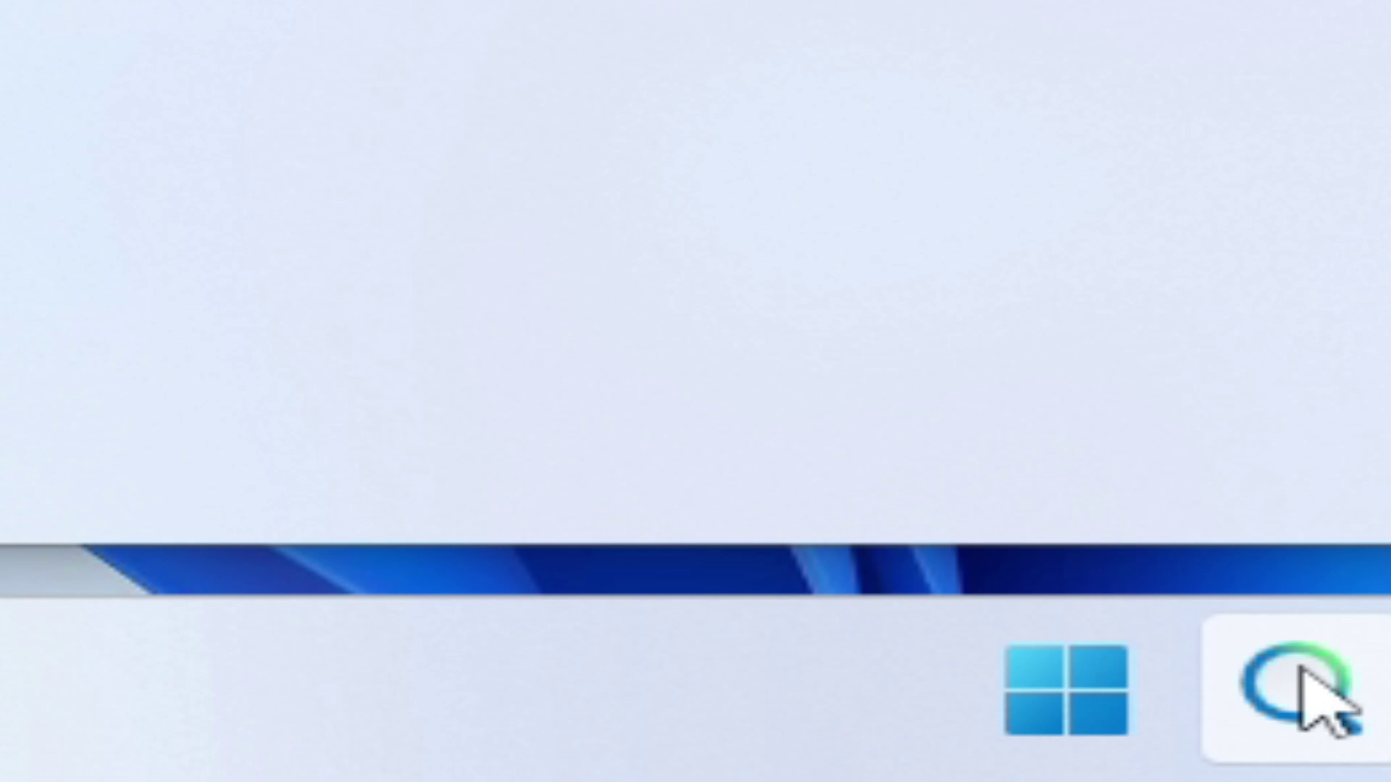
Step: Search for cmd and launch Command Prompt as administrator
left_click(1304, 681)
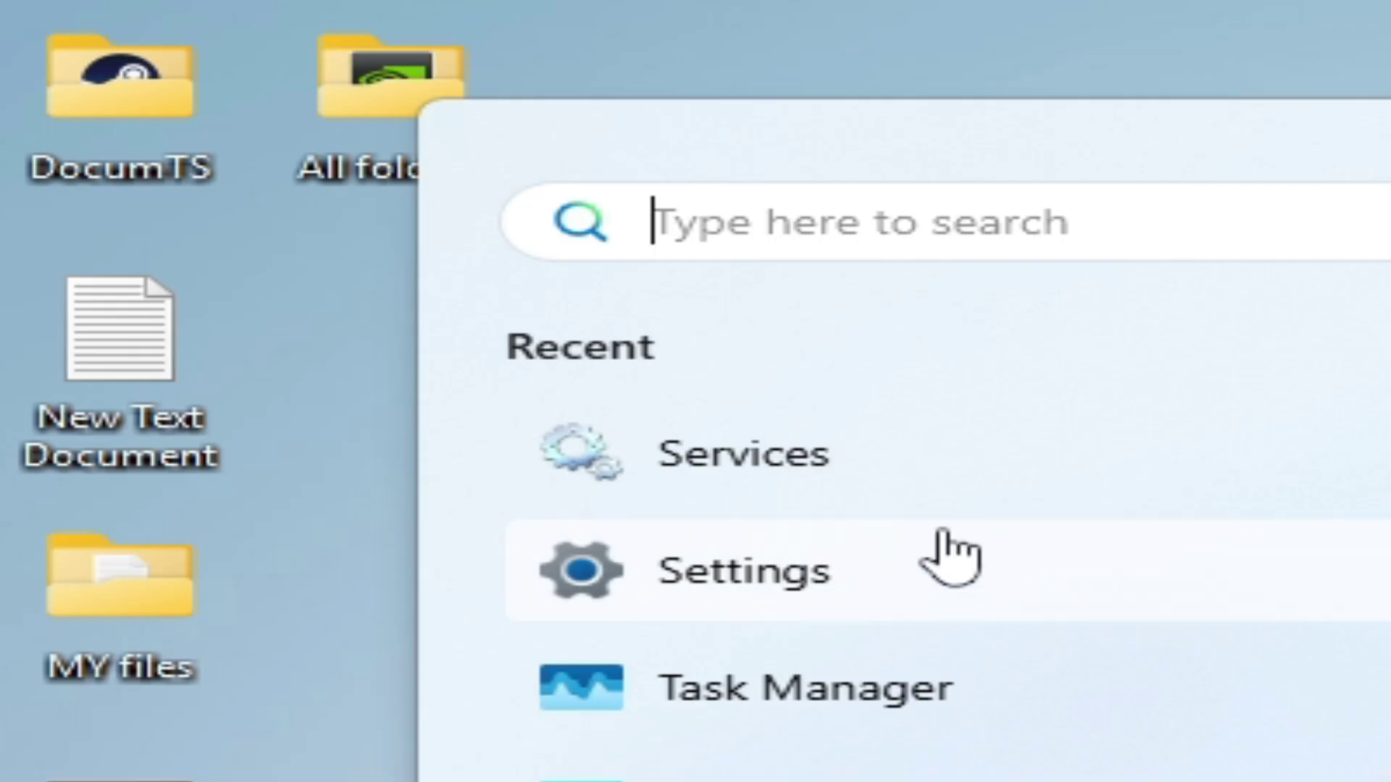
type("c")
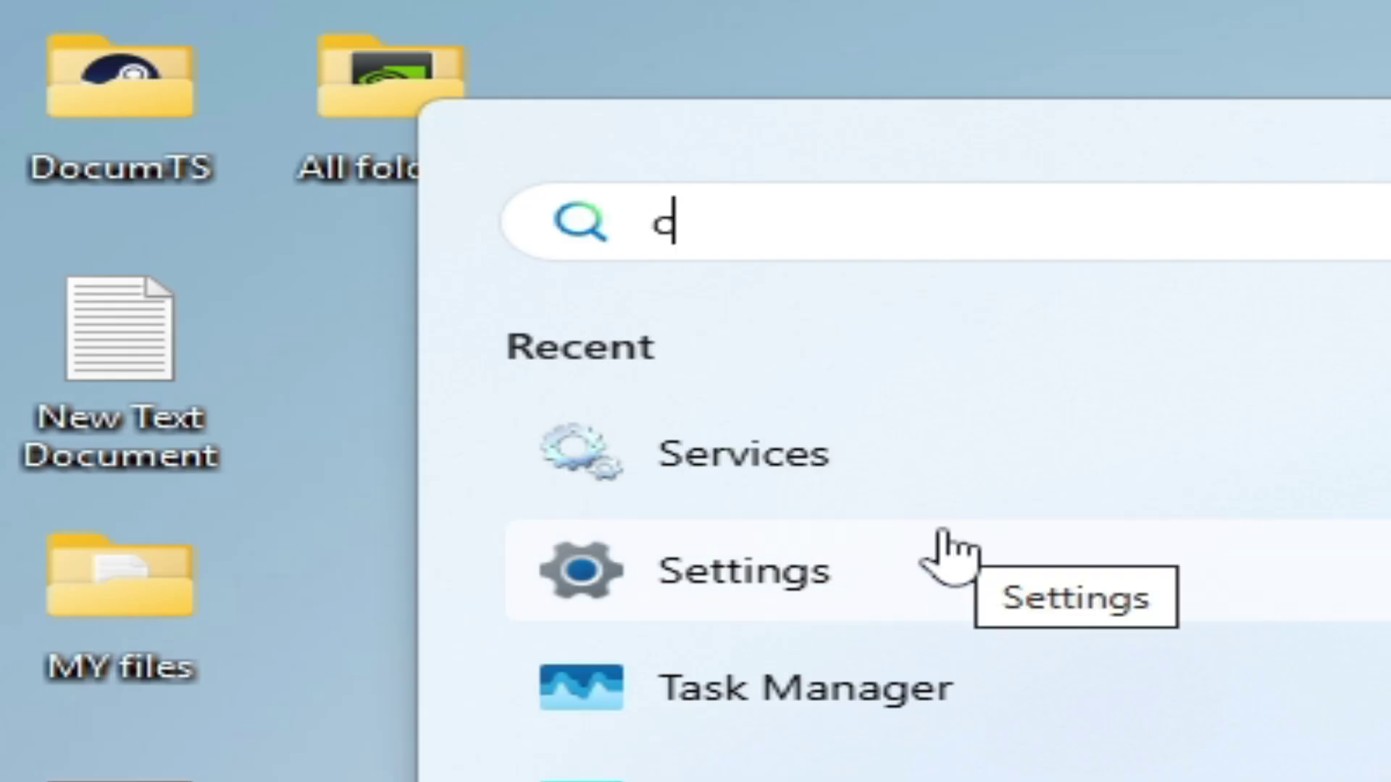
type("md")
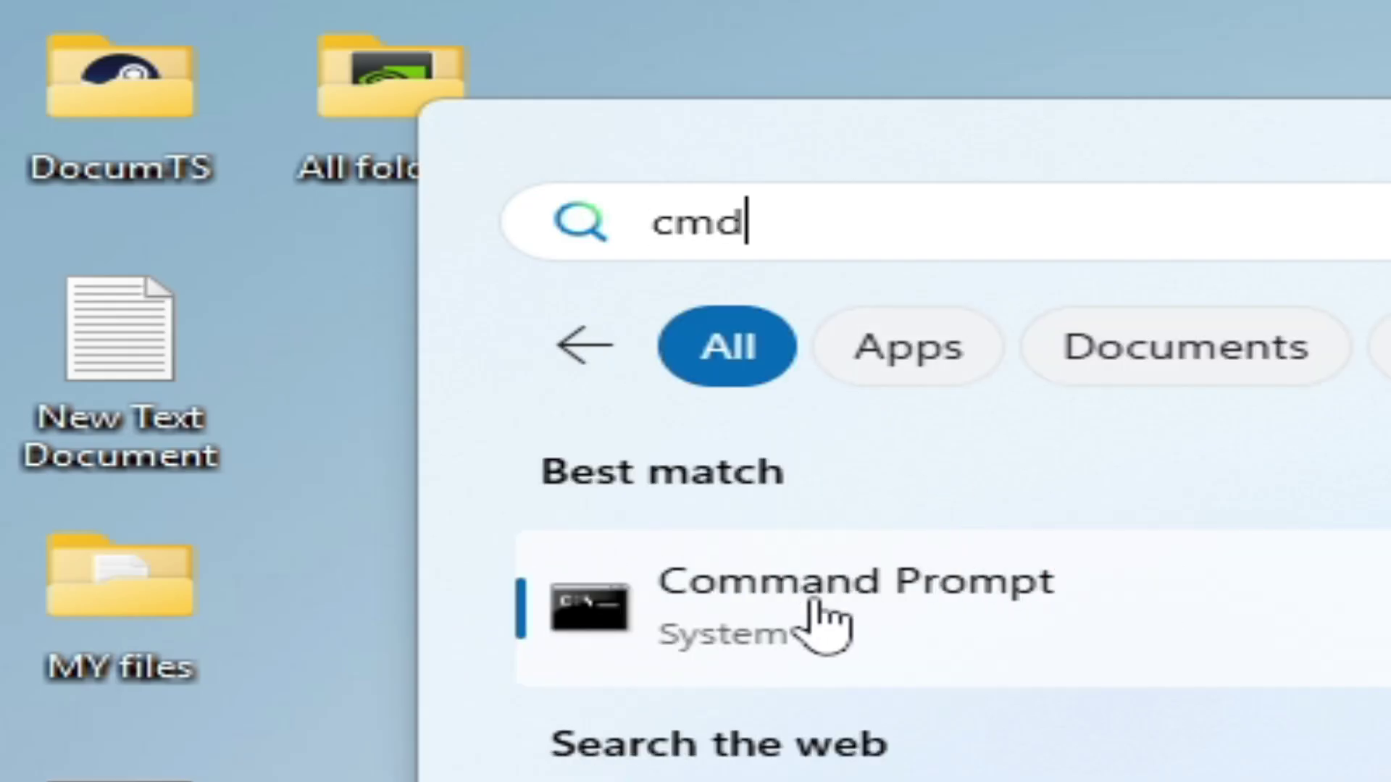
right_click(749, 618)
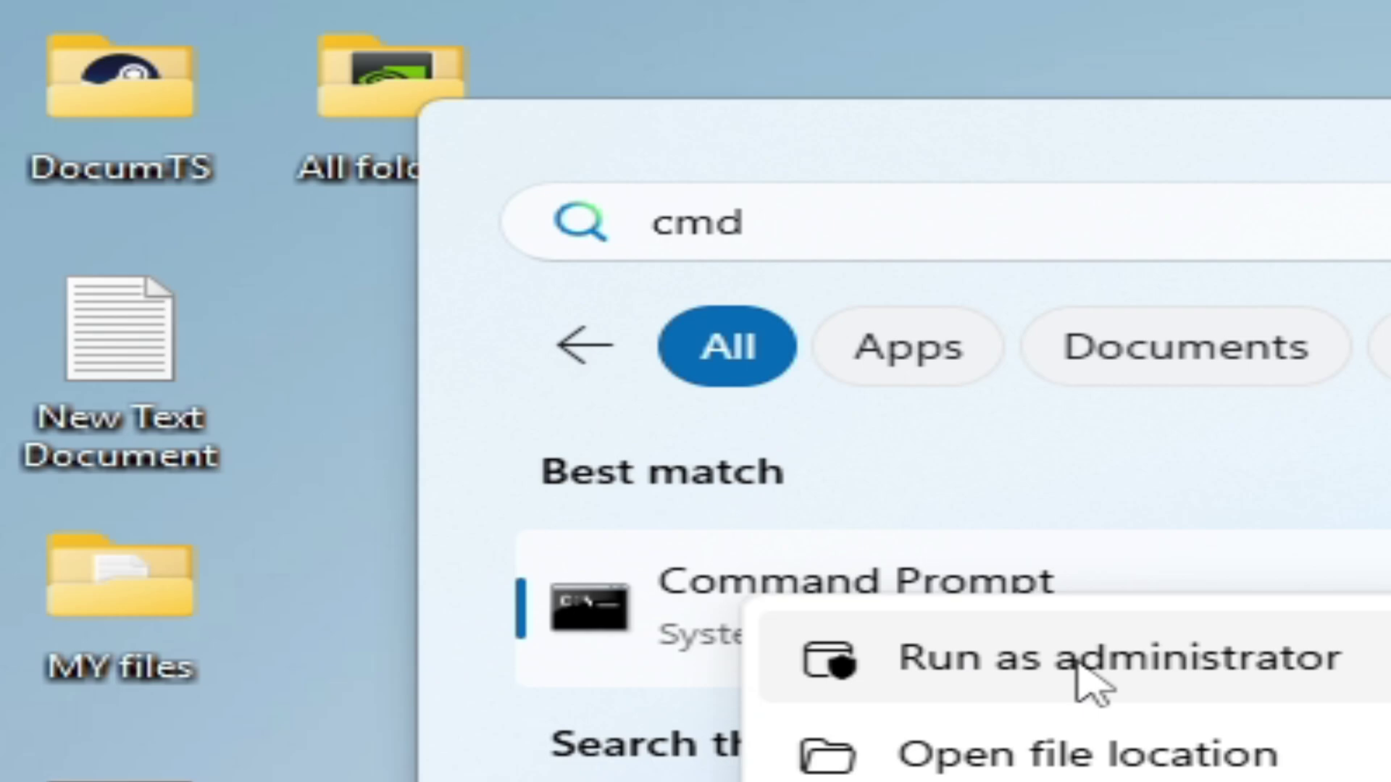
left_click(1087, 659)
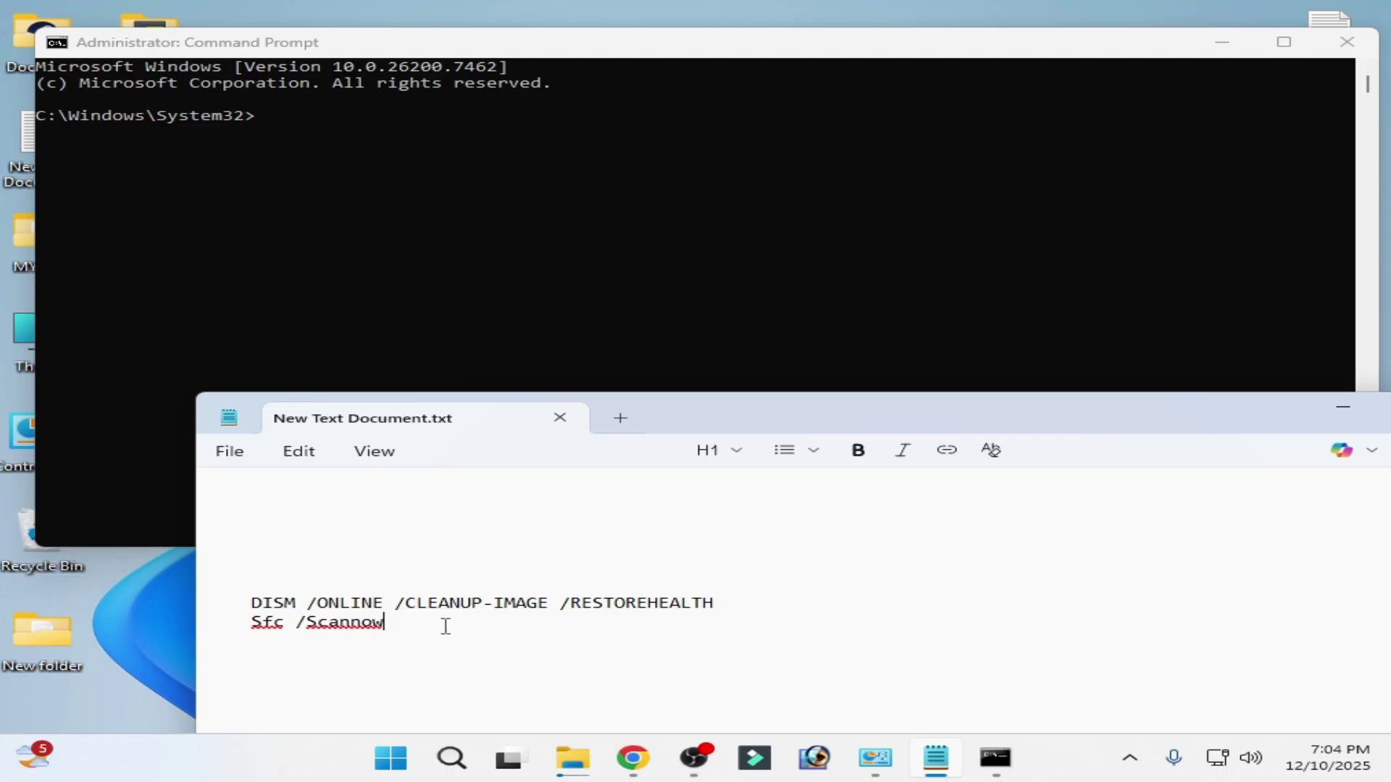
Step: Copy Sfc /Scannow from the notes and run it in the admin console
left_click_drag(444, 624, 267, 629)
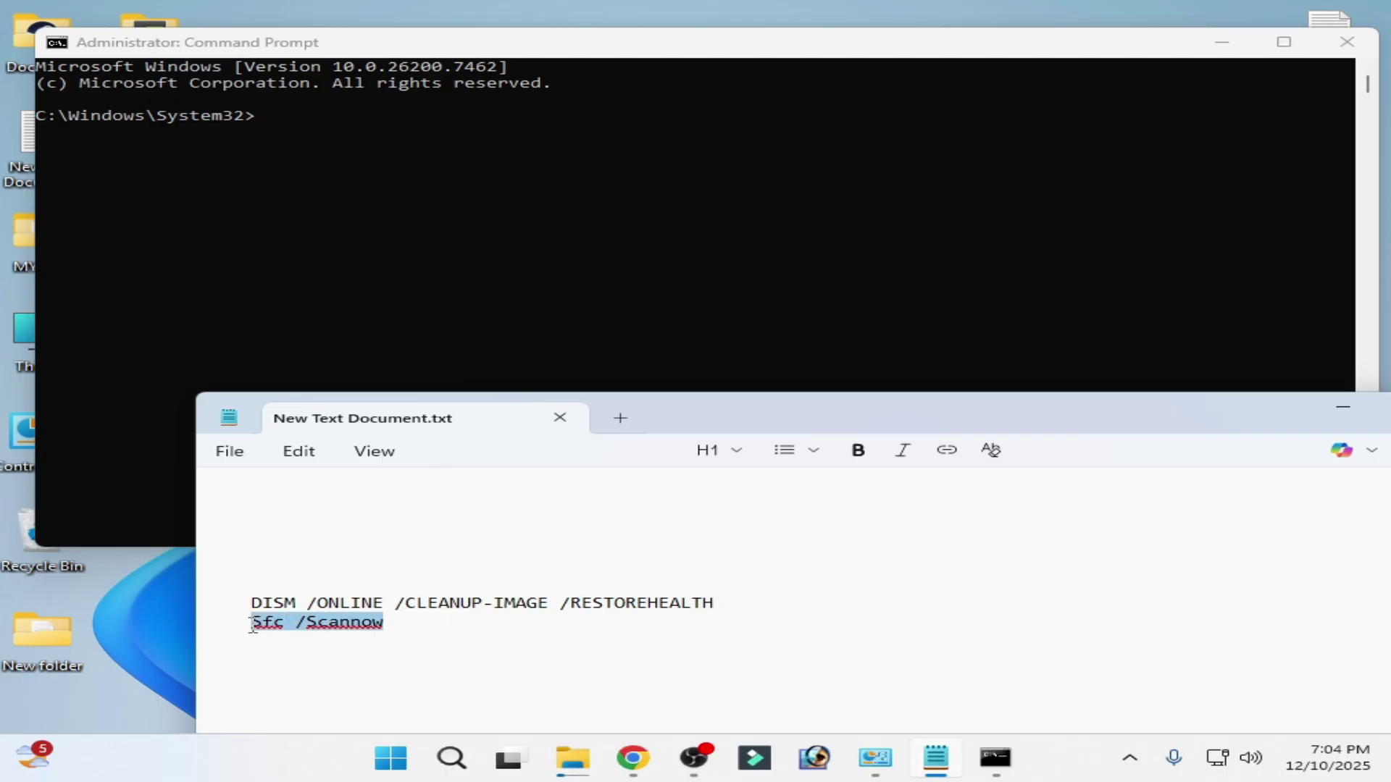
right_click(253, 627)
left_click(390, 593)
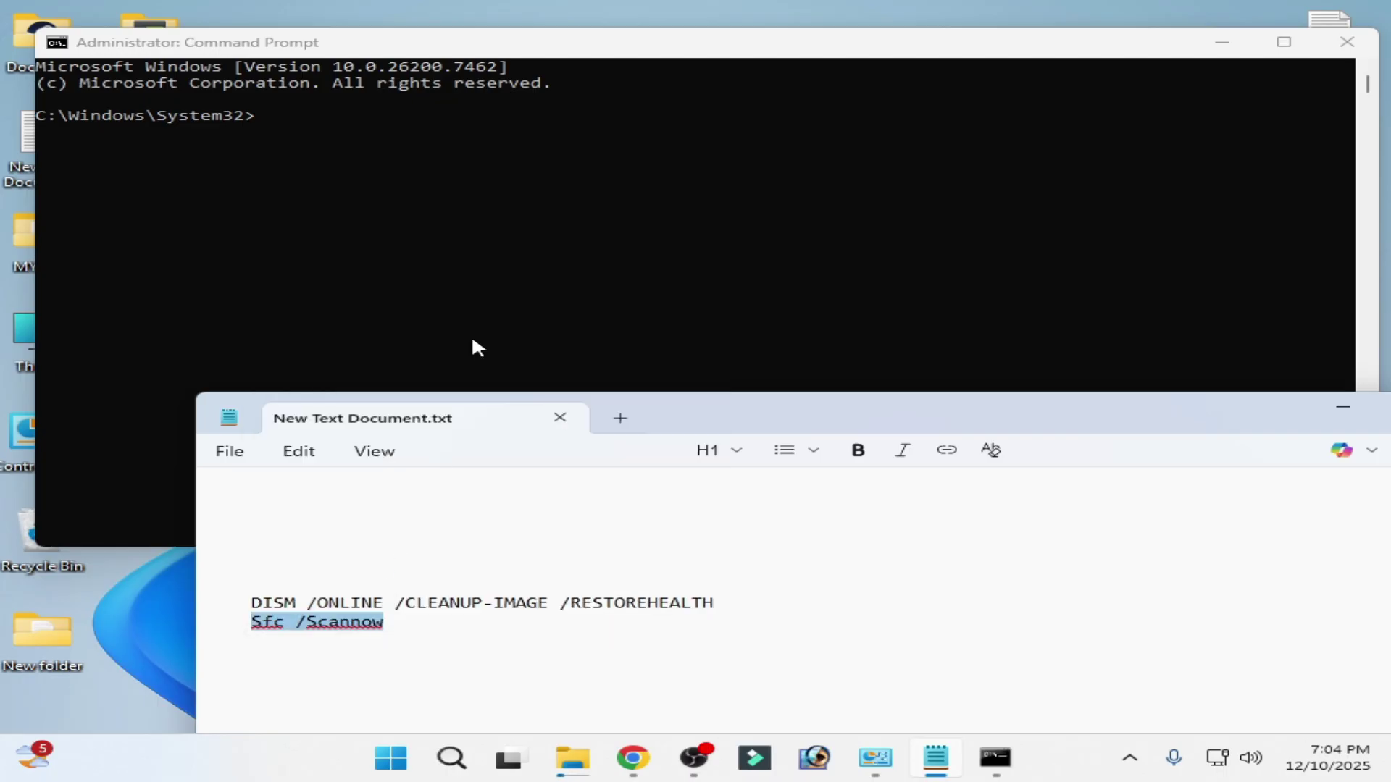
left_click(416, 131)
right_click(413, 132)
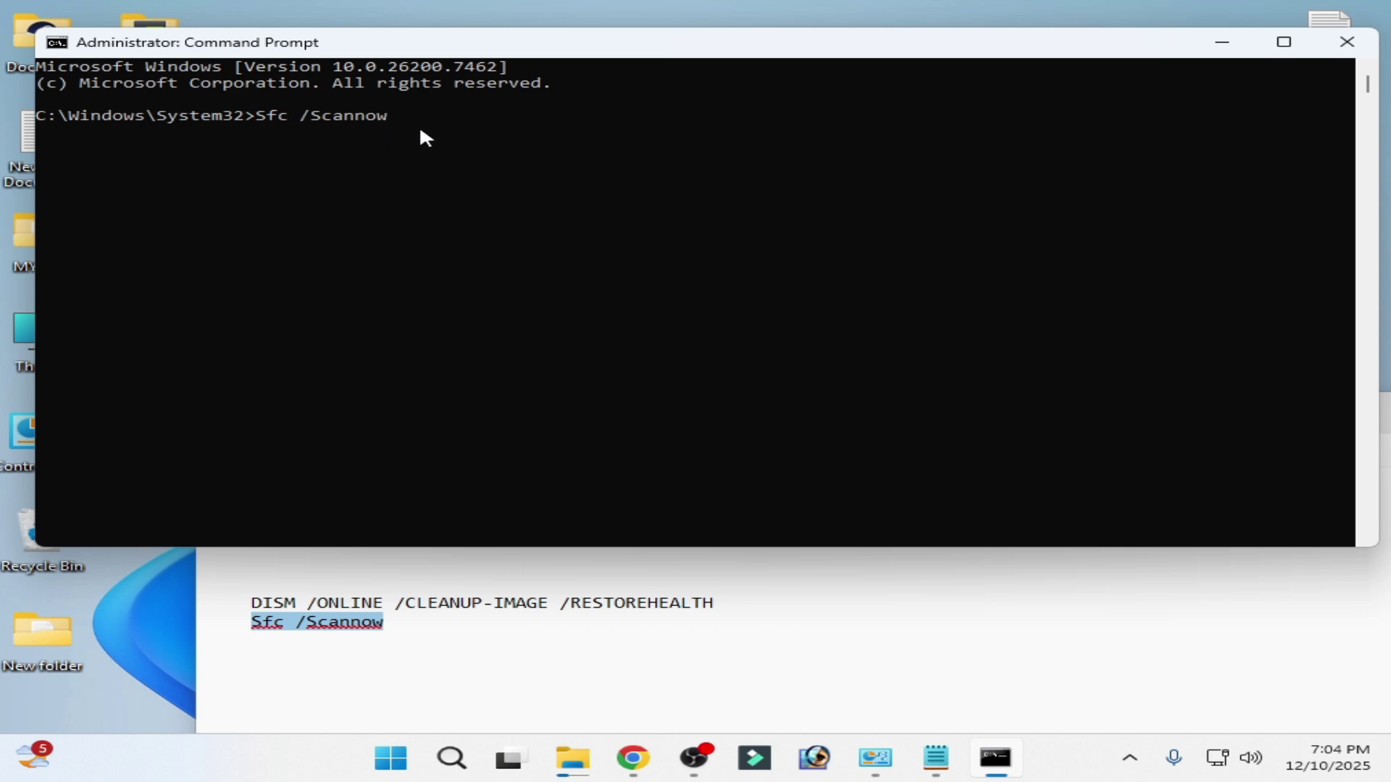
key("Return")
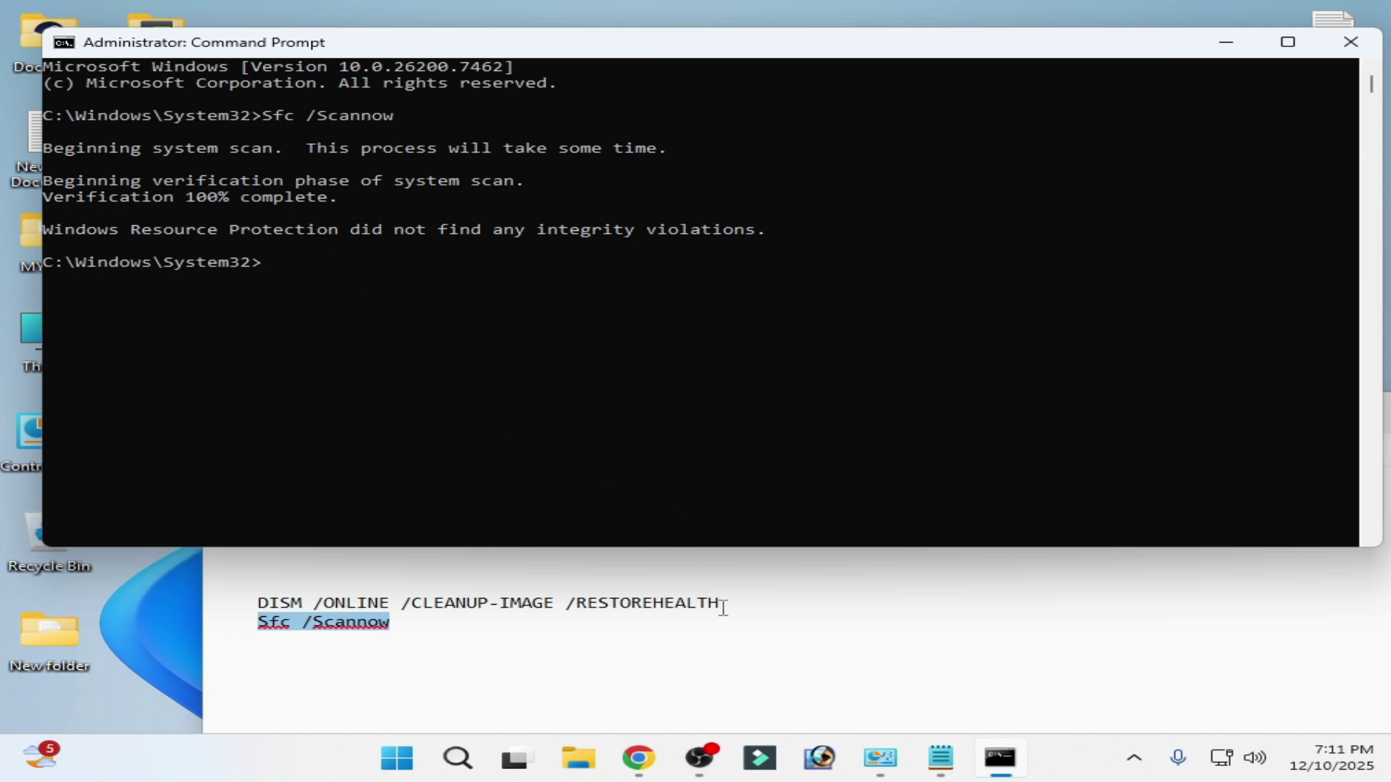
Step: Copy DISM /Online /Cleanup-Image /RestoreHealth from the notes and run it in Command Prompt
left_click_drag(723, 607, 303, 607)
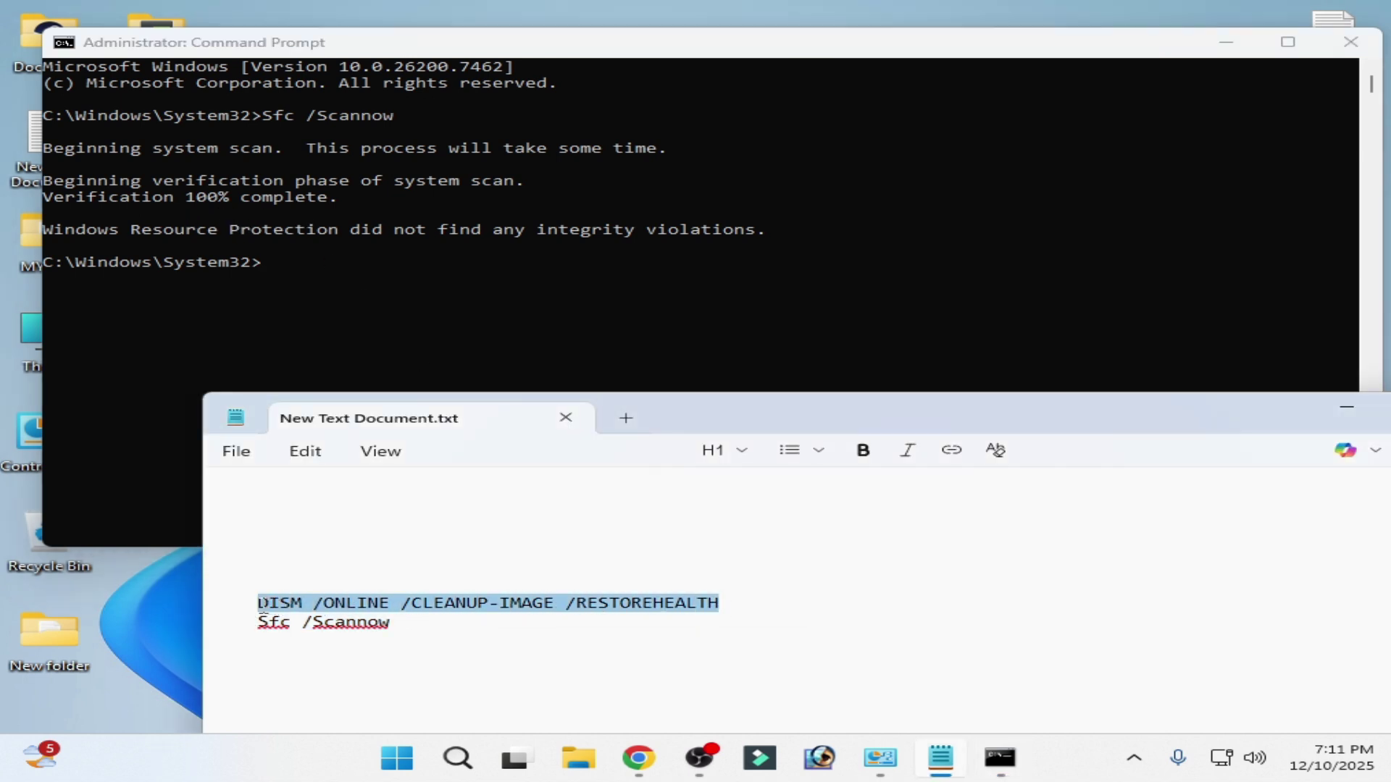
right_click(283, 615)
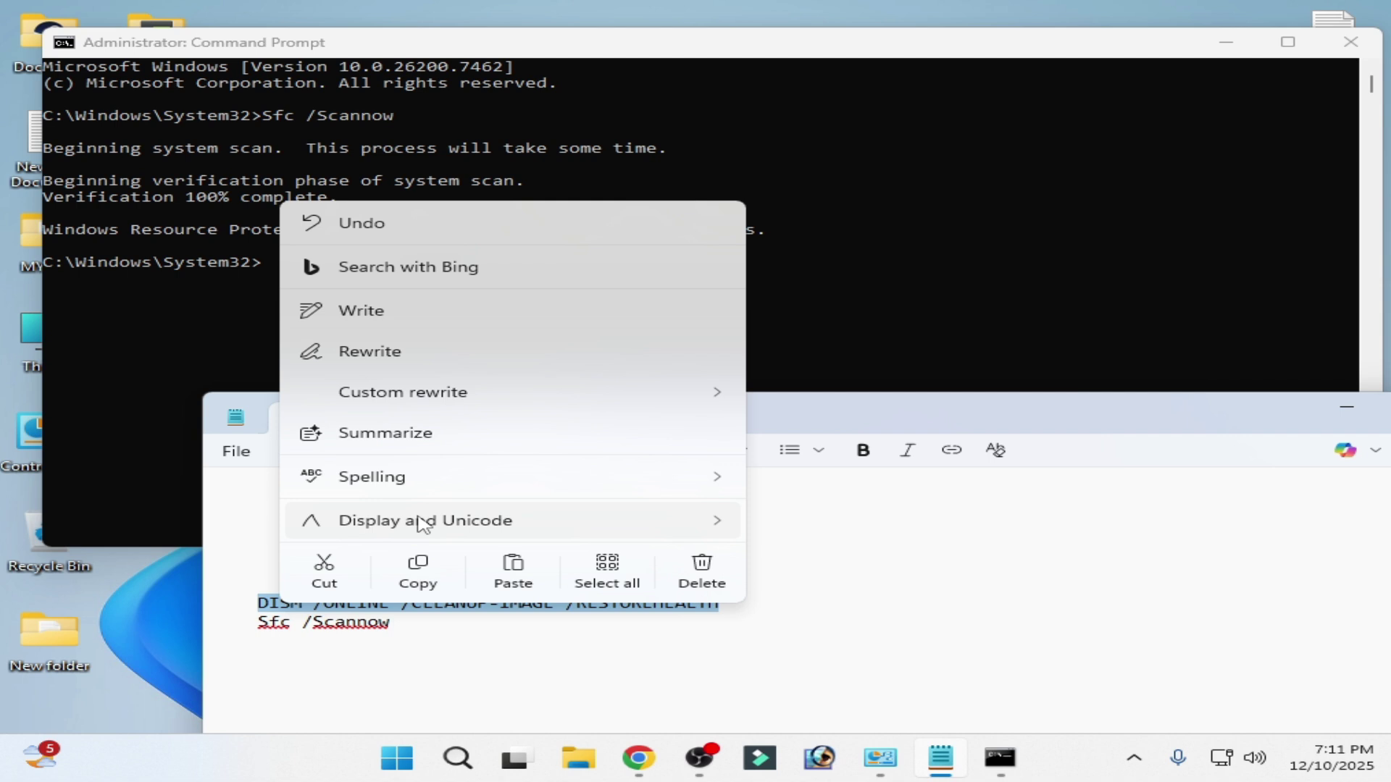
left_click(415, 572)
right_click(647, 61)
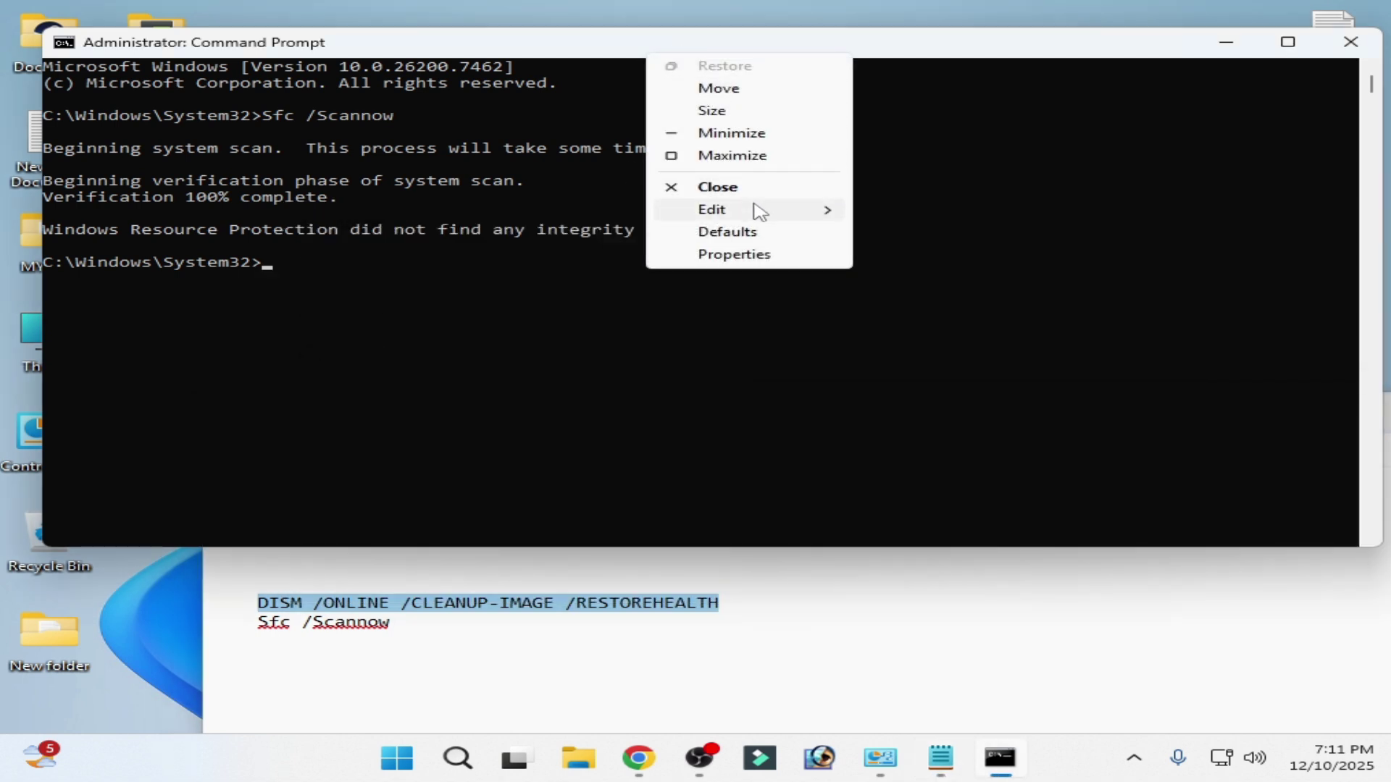
mouse_move(755, 208)
left_click(895, 257)
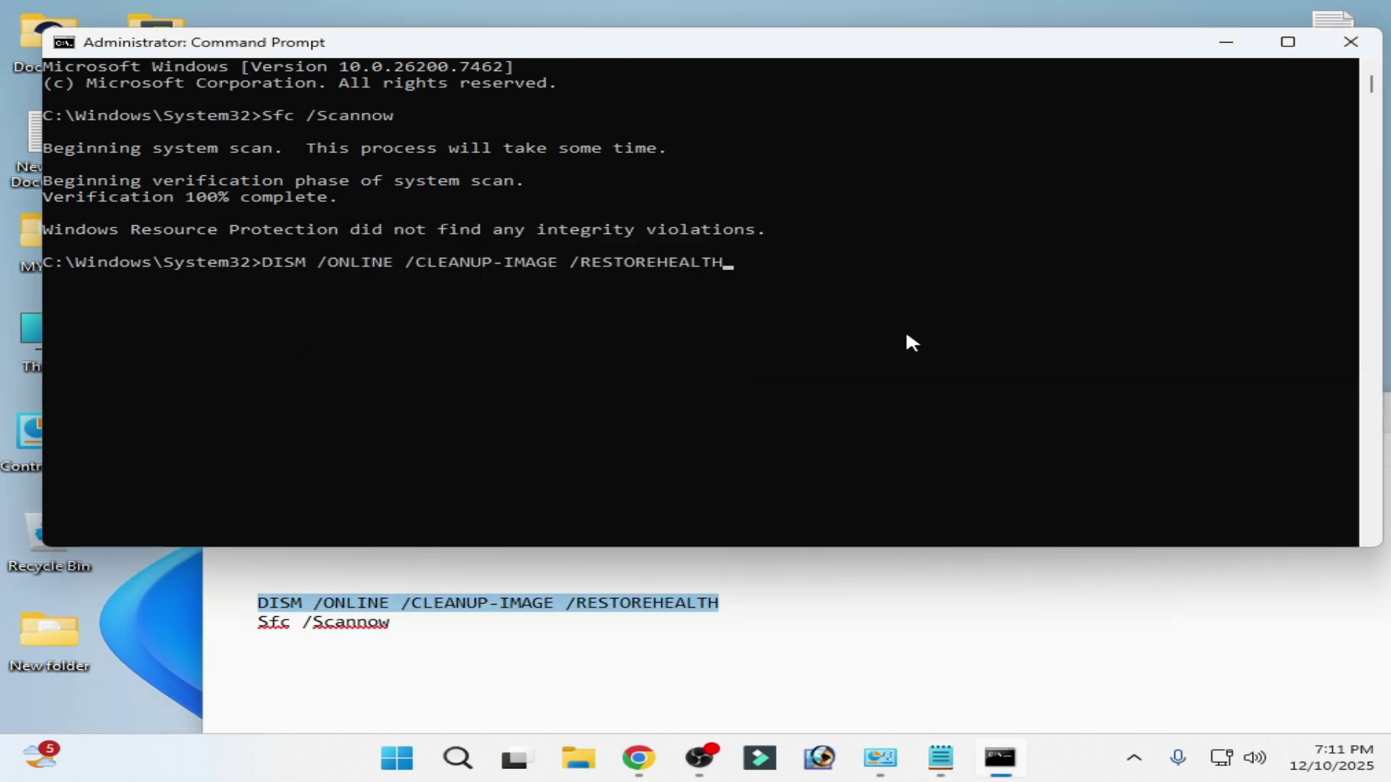
key("Return")
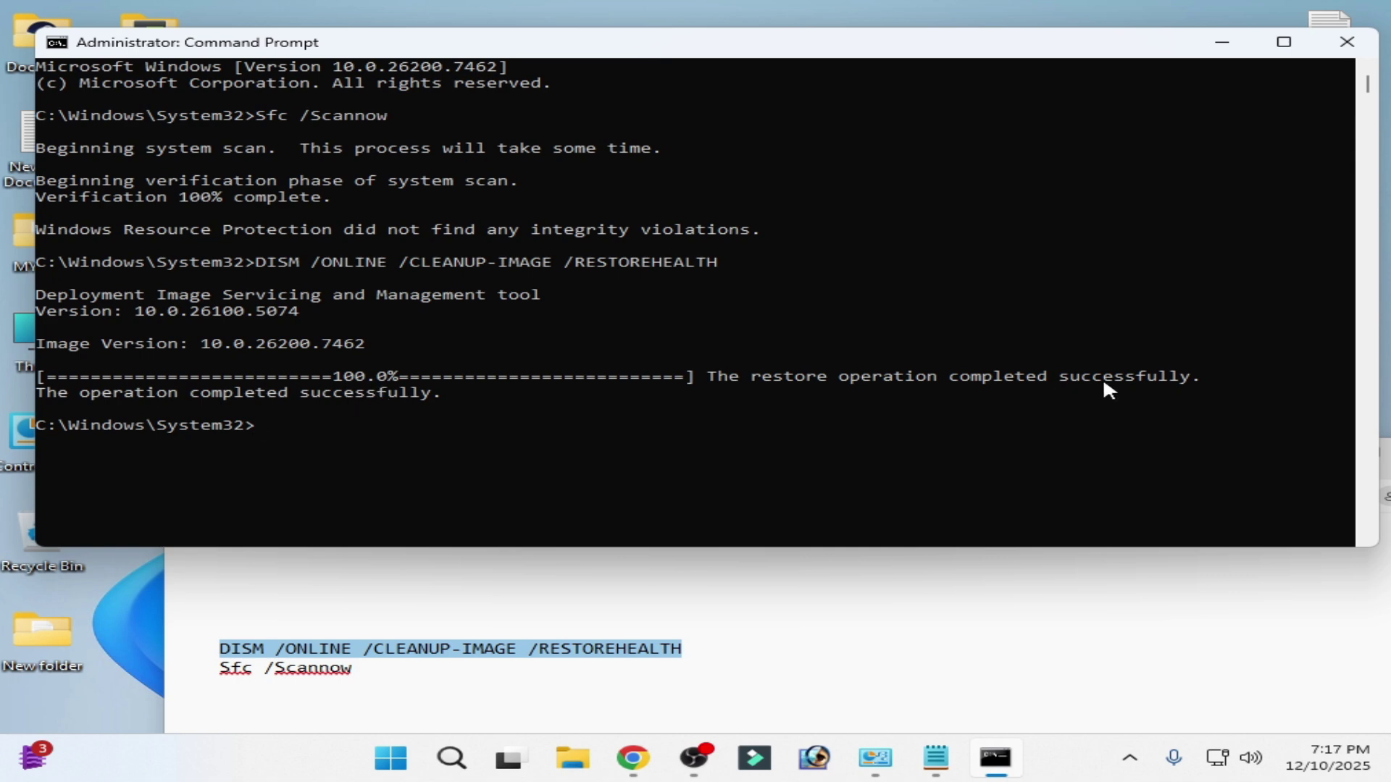
Step: Close Command Prompt and Notepad, then open the Windows Update page in Settings
left_click(1347, 41)
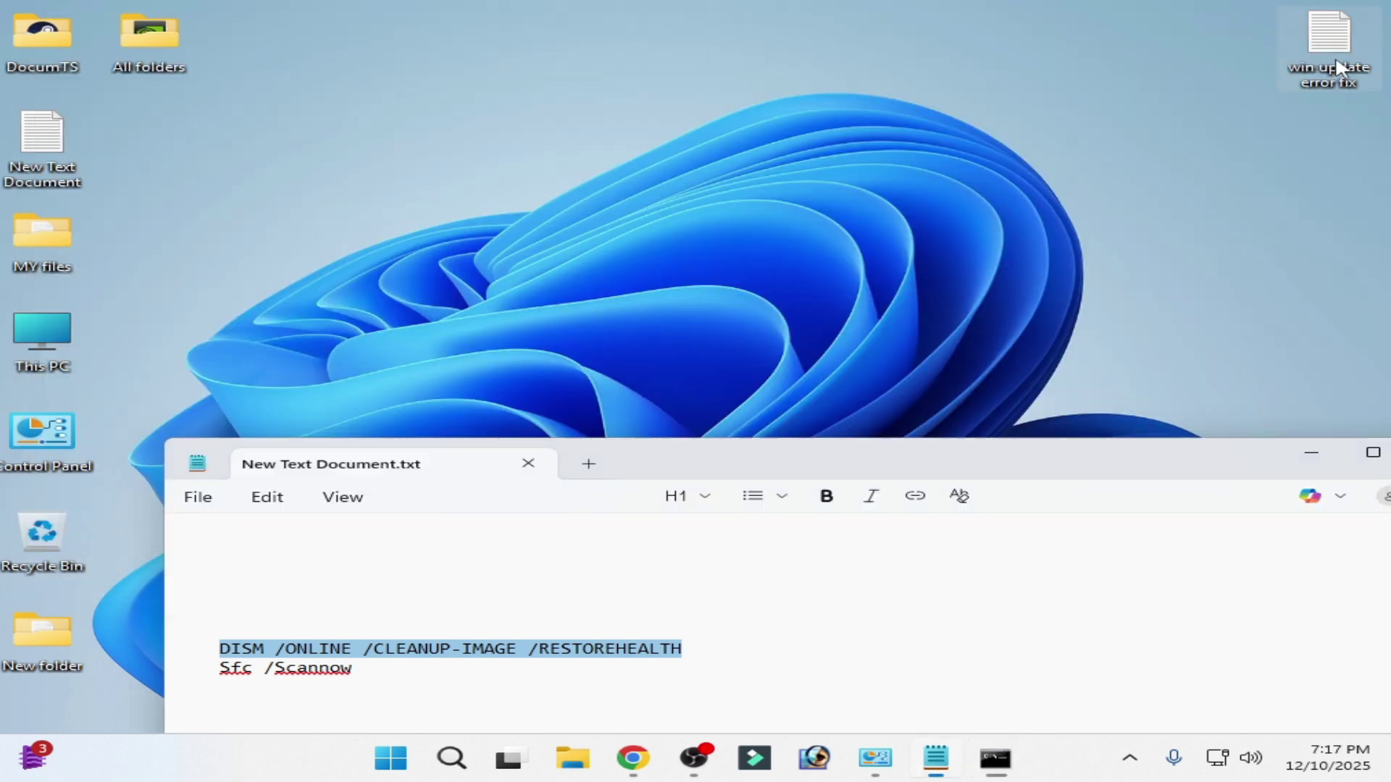
key("alt+F4")
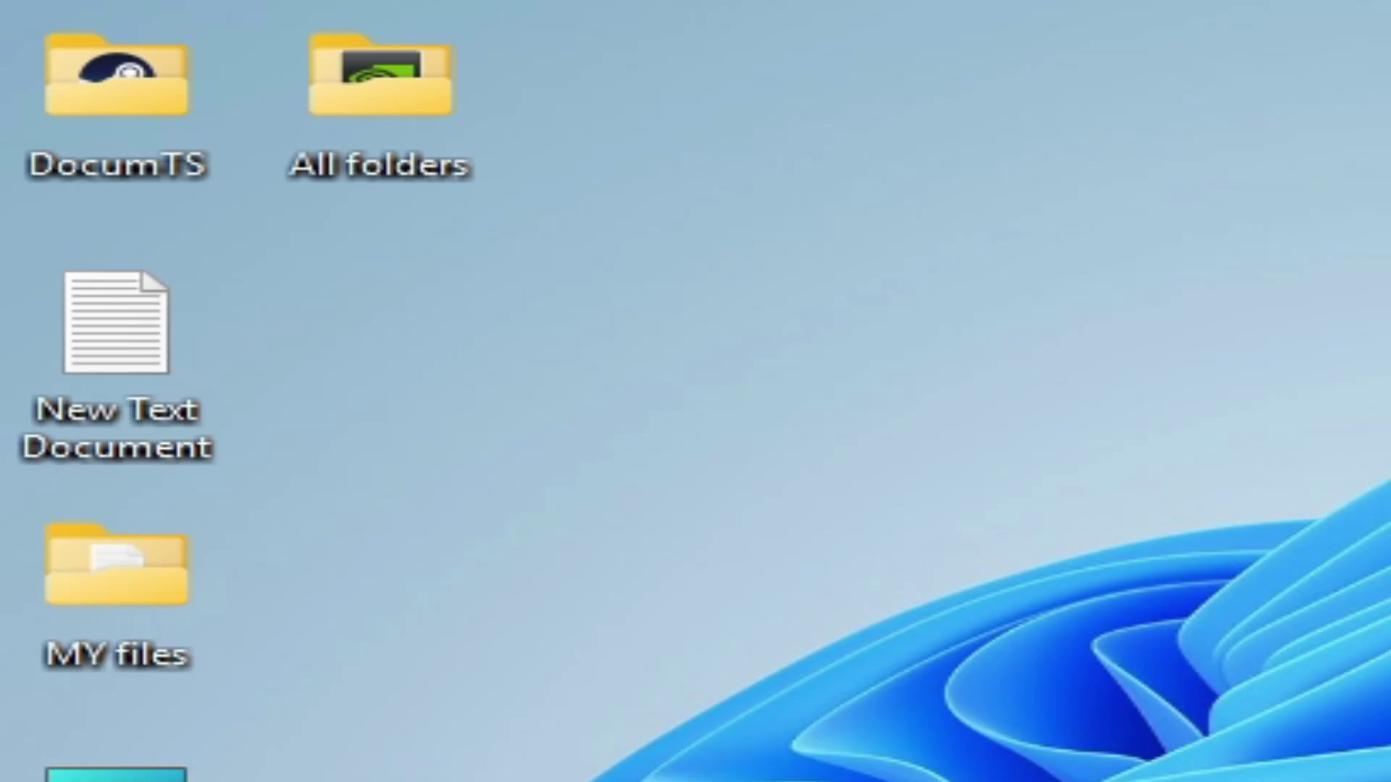
left_click(510, 758)
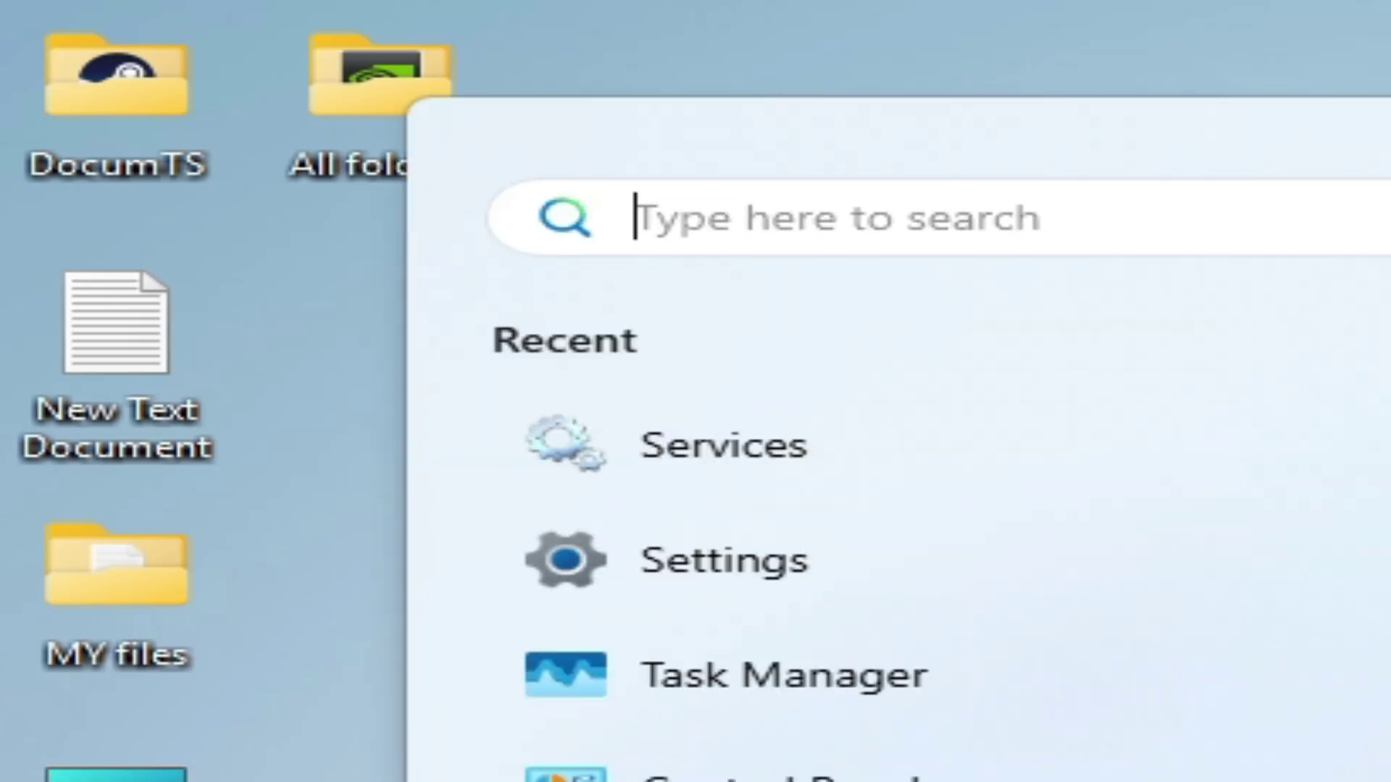
type("settings")
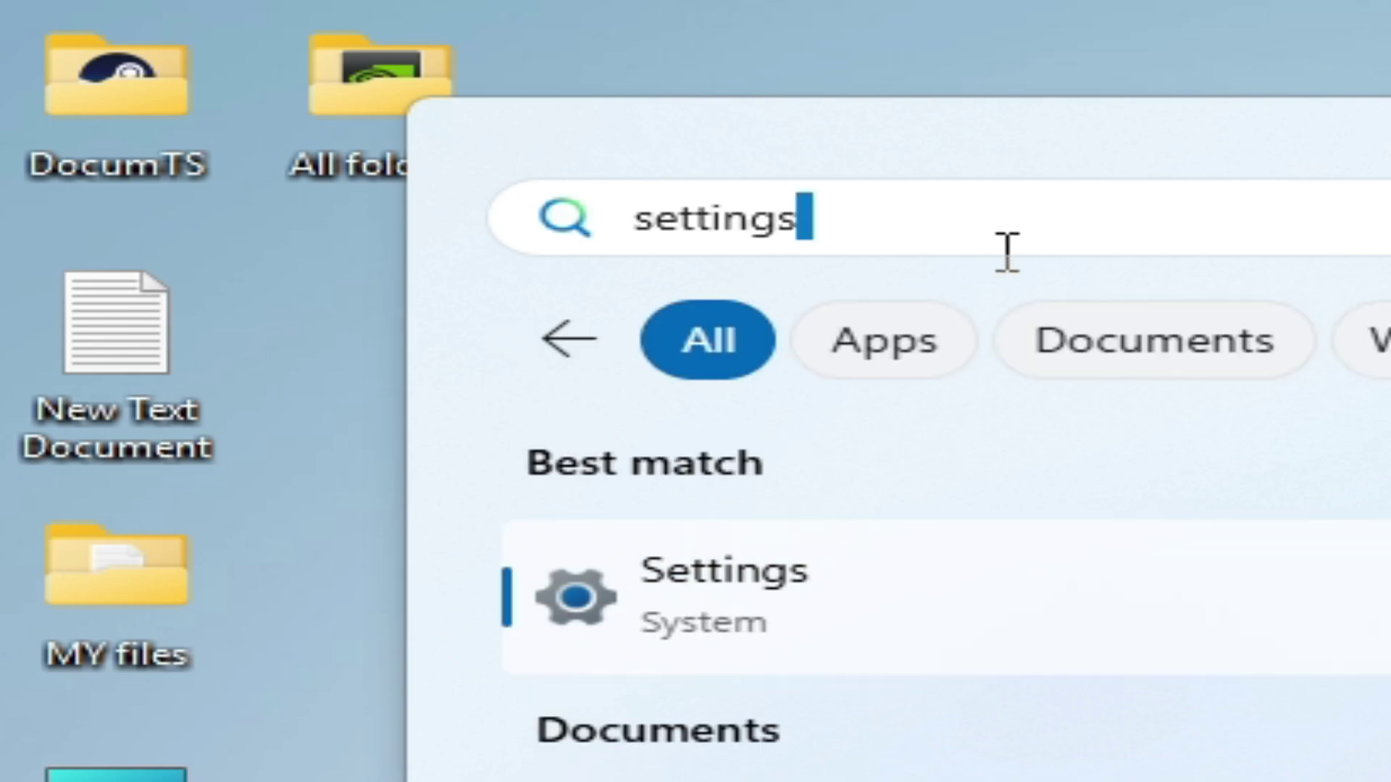
left_click(801, 629)
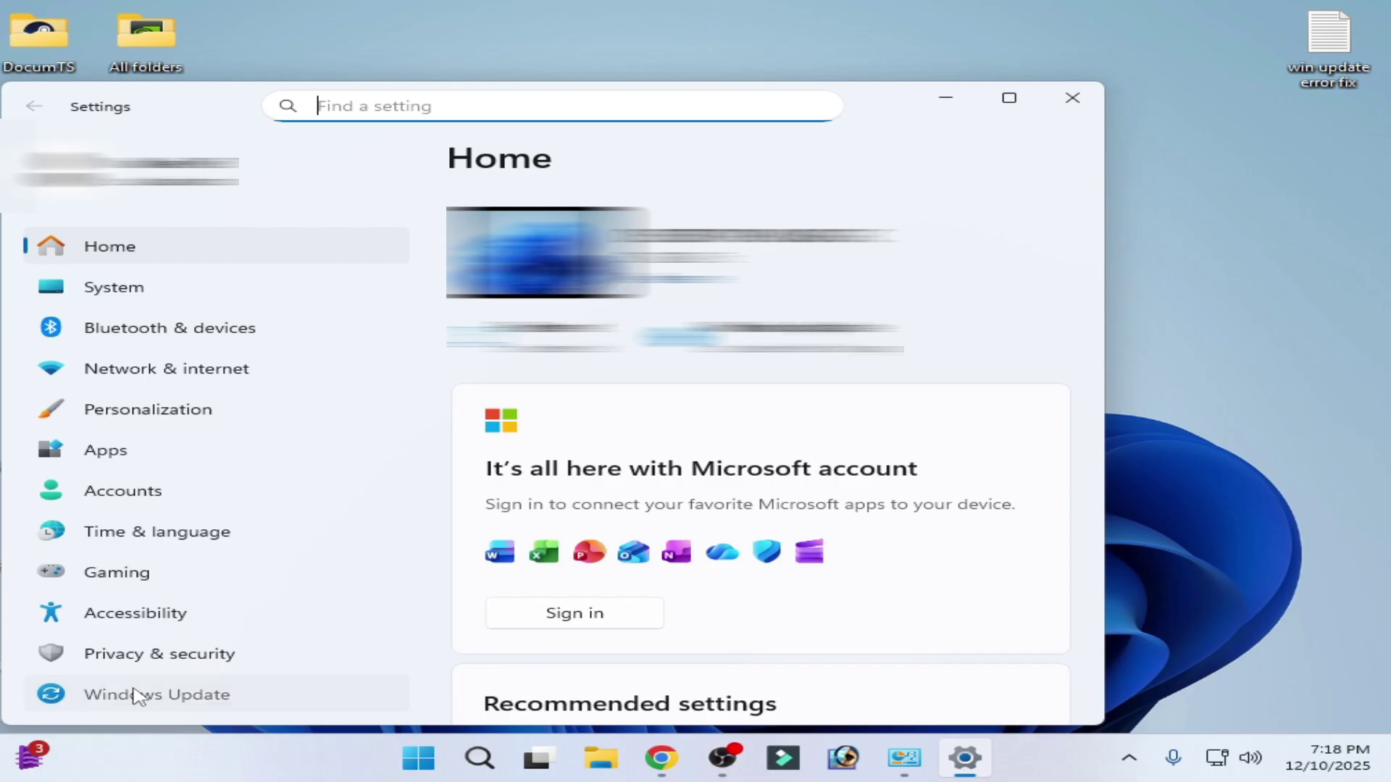
left_click(145, 694)
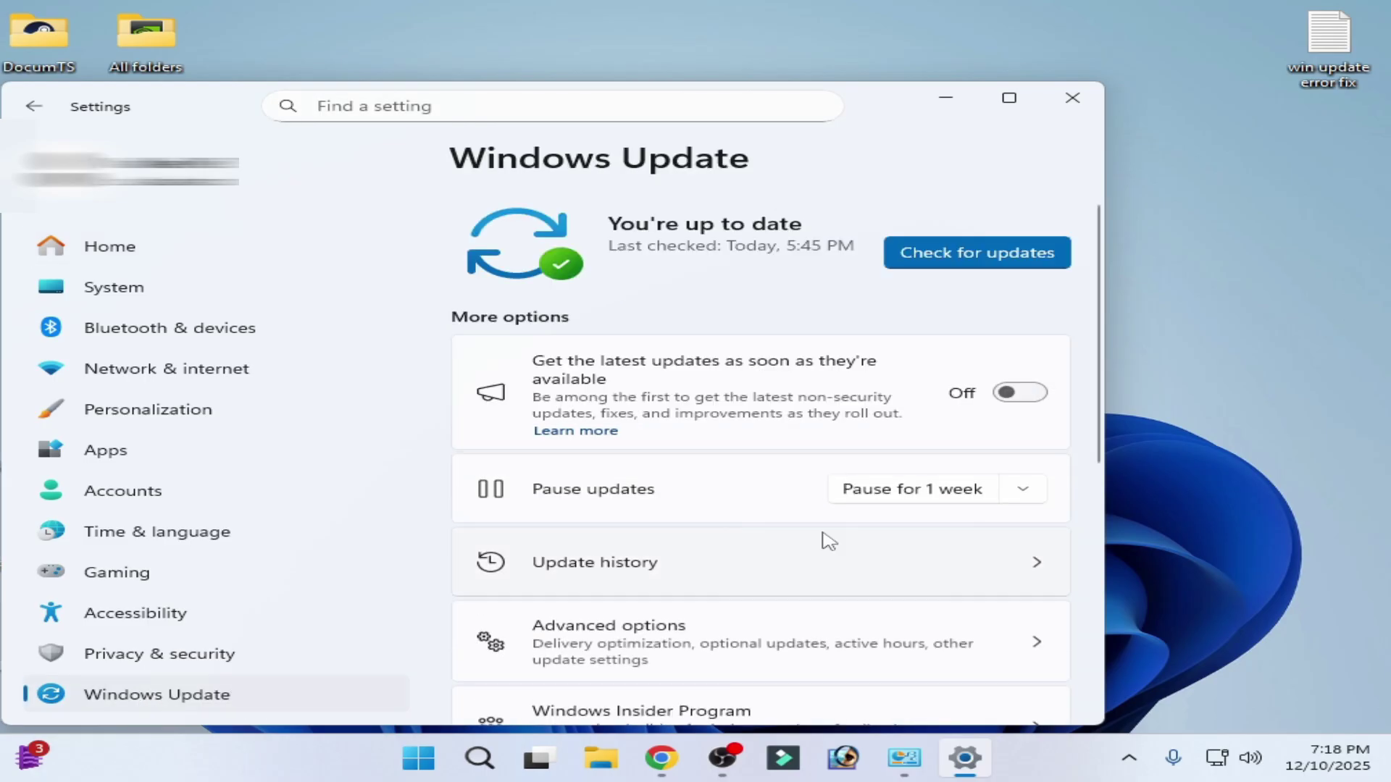
scroll(826, 537, "down", 1)
Step: From Advanced options > Recovery, start the reinstall repair with automatic restart after 15 minutes
left_click(704, 568)
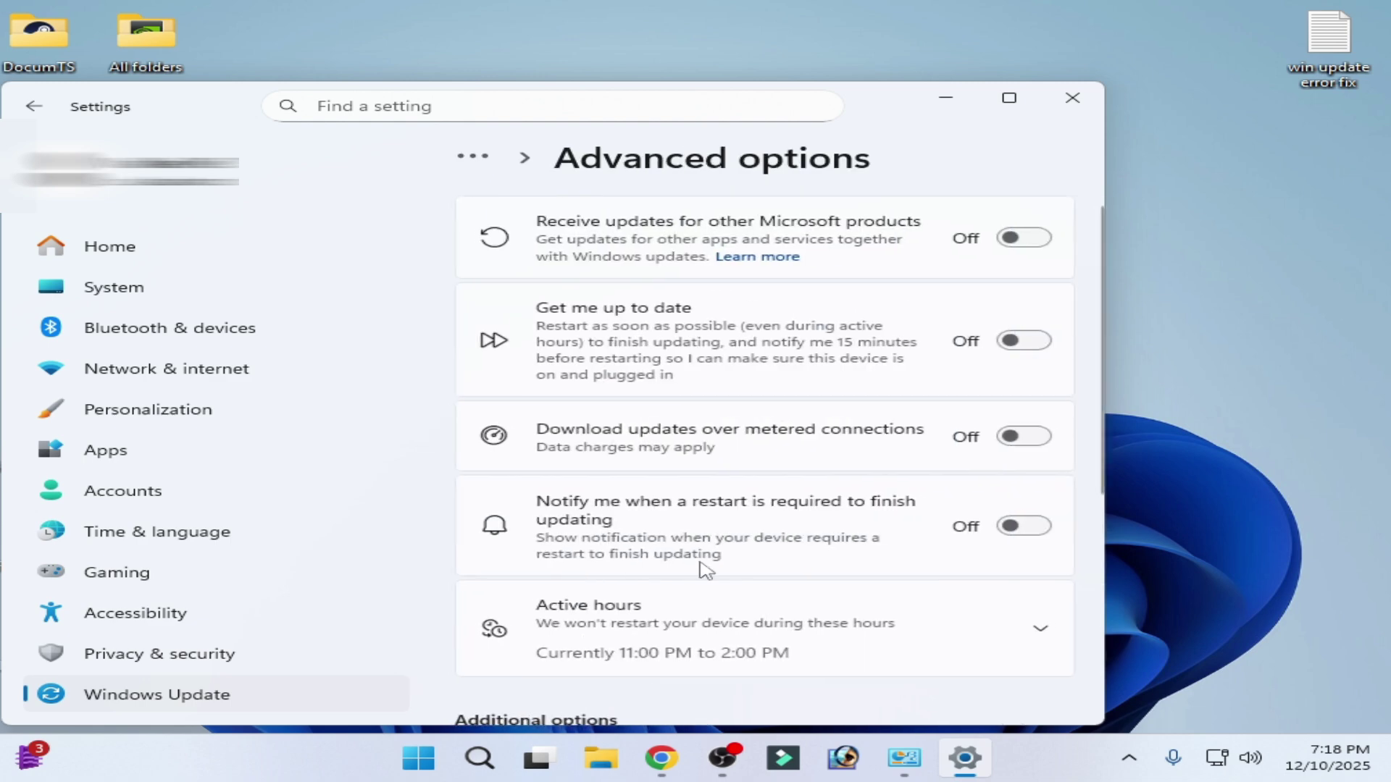
scroll(704, 569, "down", 4)
scroll(704, 570, "down", 3)
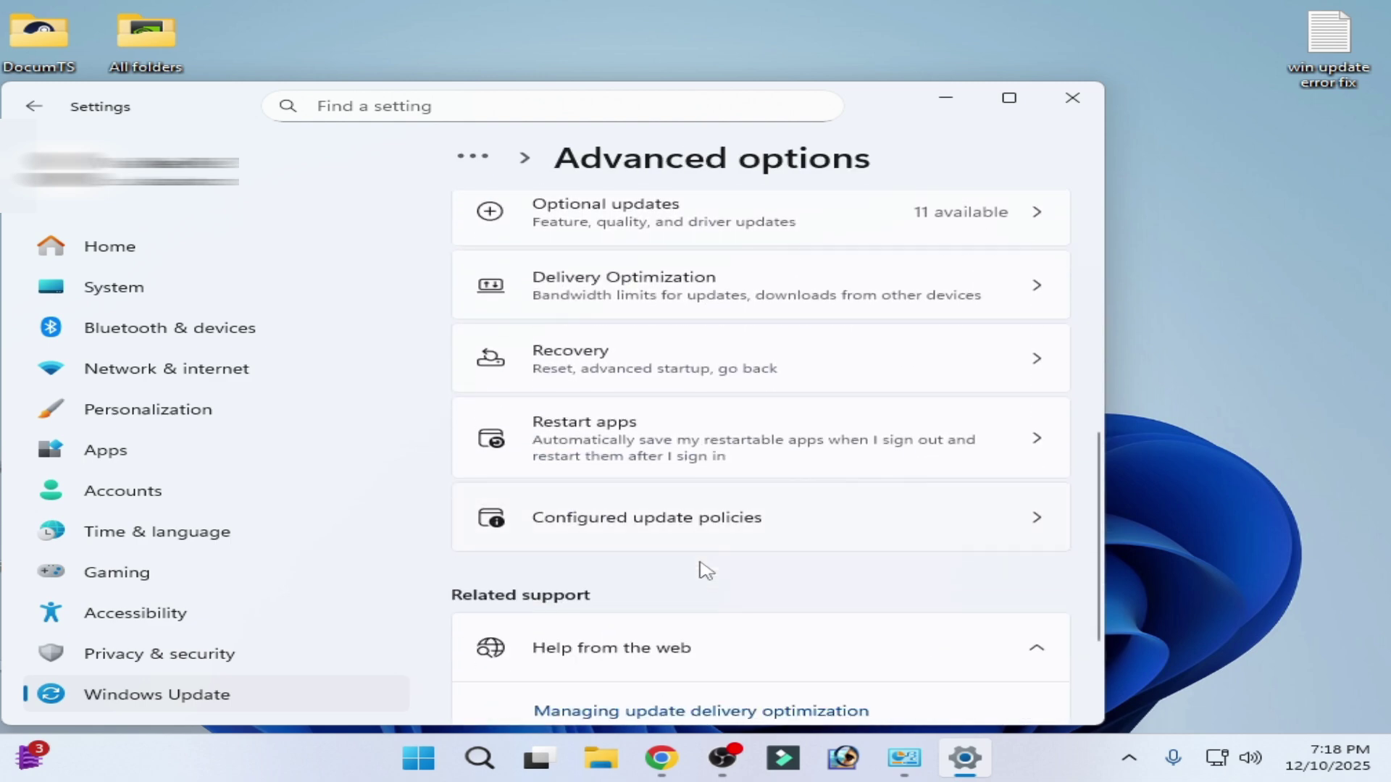
left_click(714, 373)
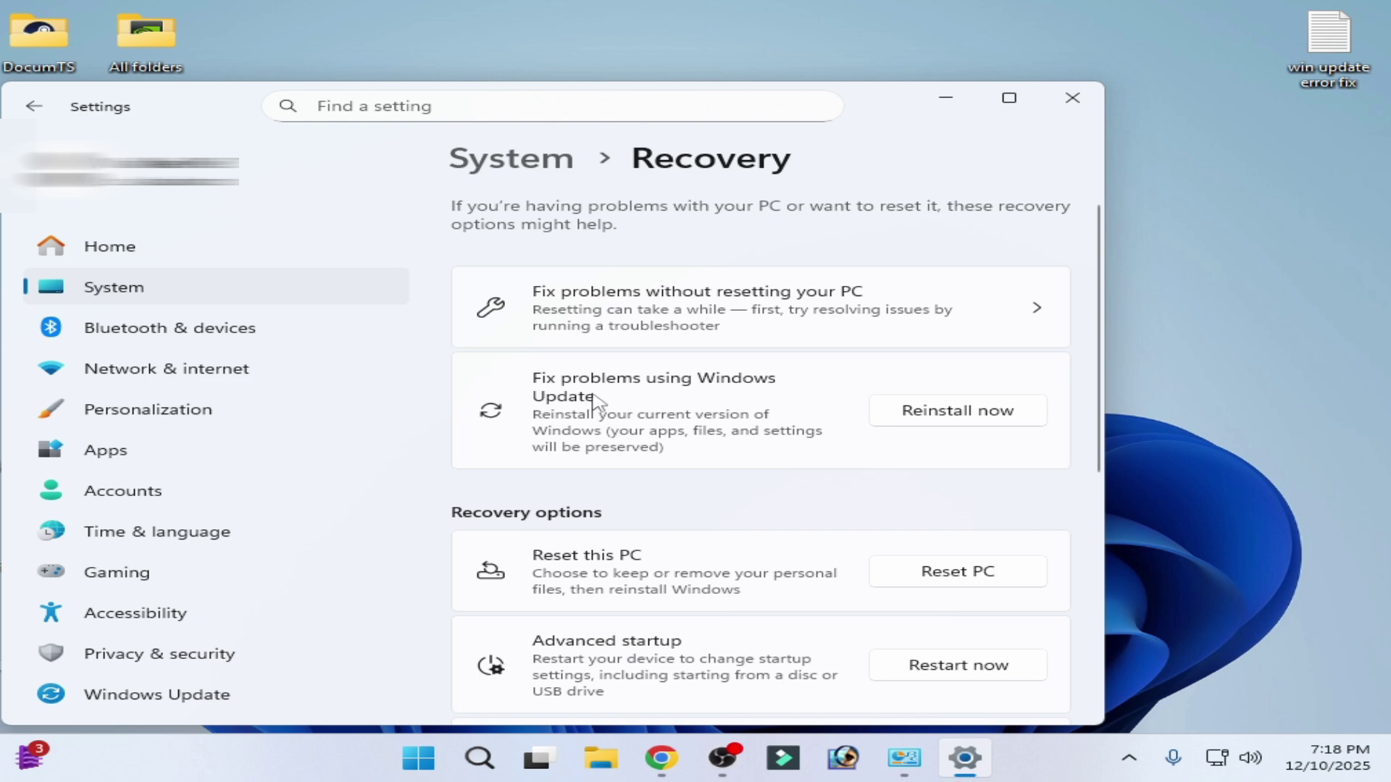
left_click(950, 419)
left_click(155, 477)
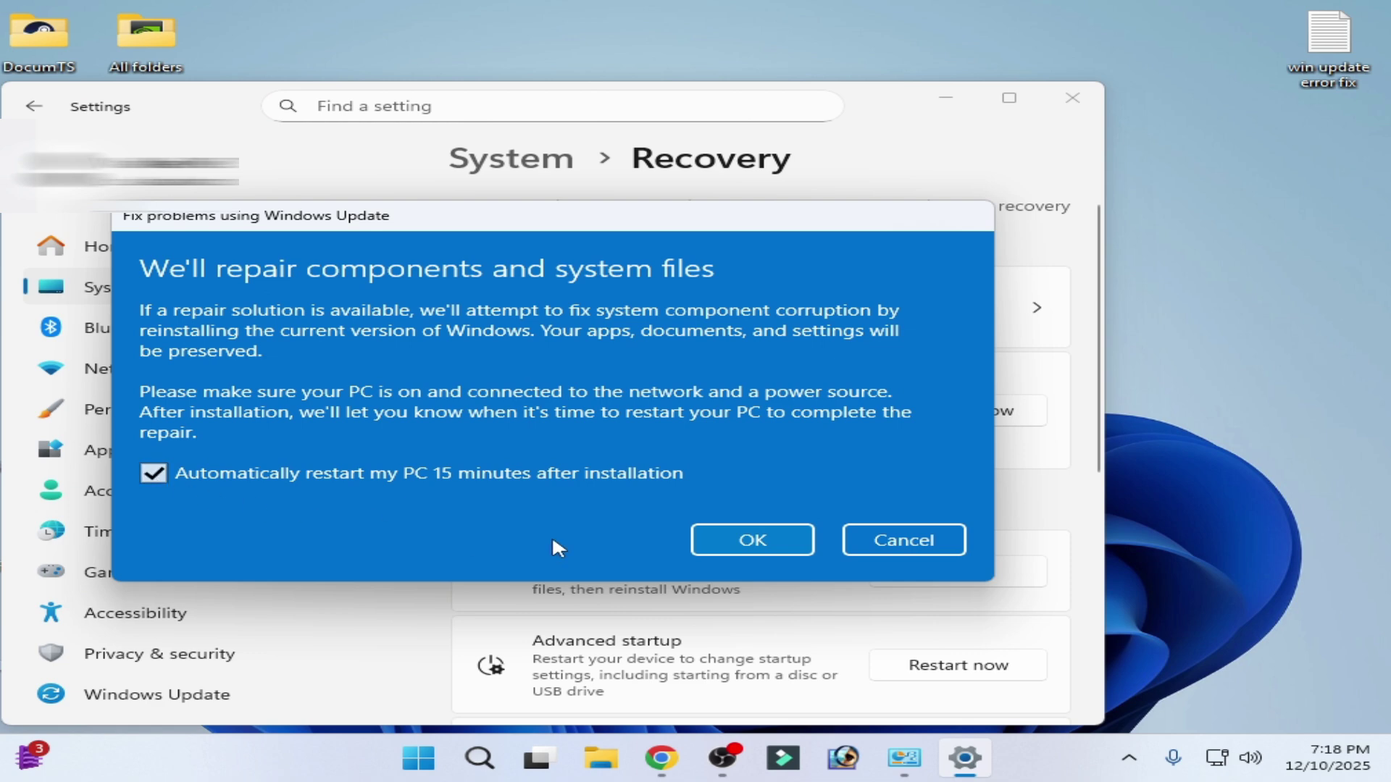
left_click(751, 542)
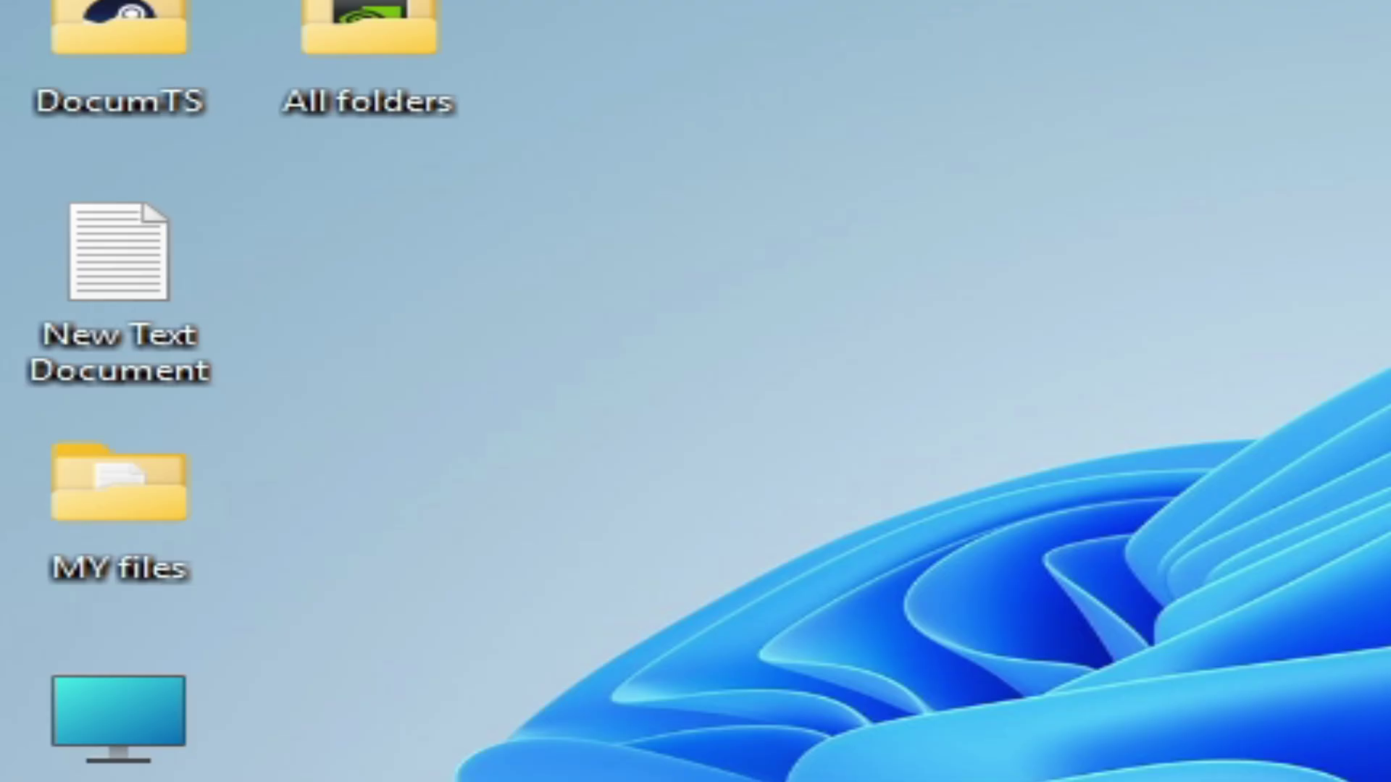
Step: Open Settings > Windows Update > Update history to confirm KB5072033 installed successfully
key("super+s")
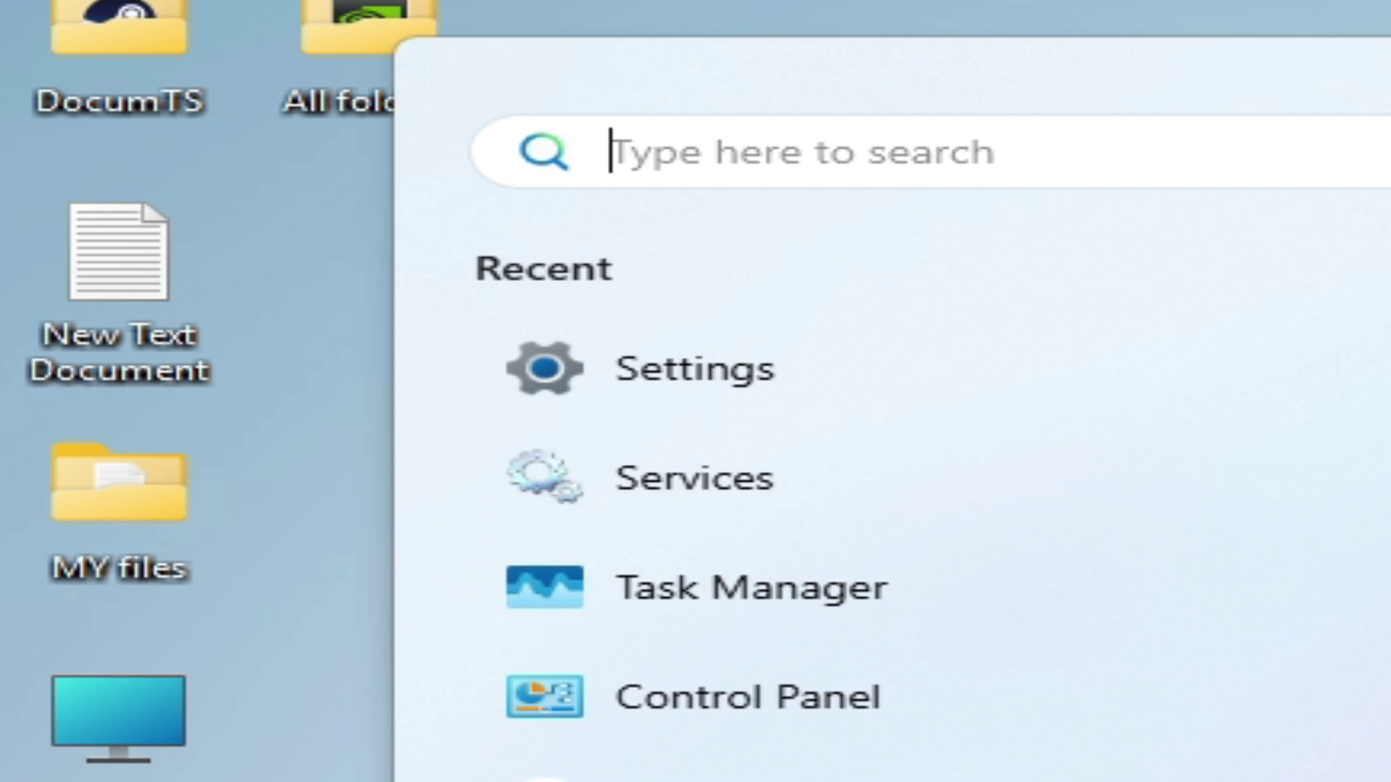
type("set")
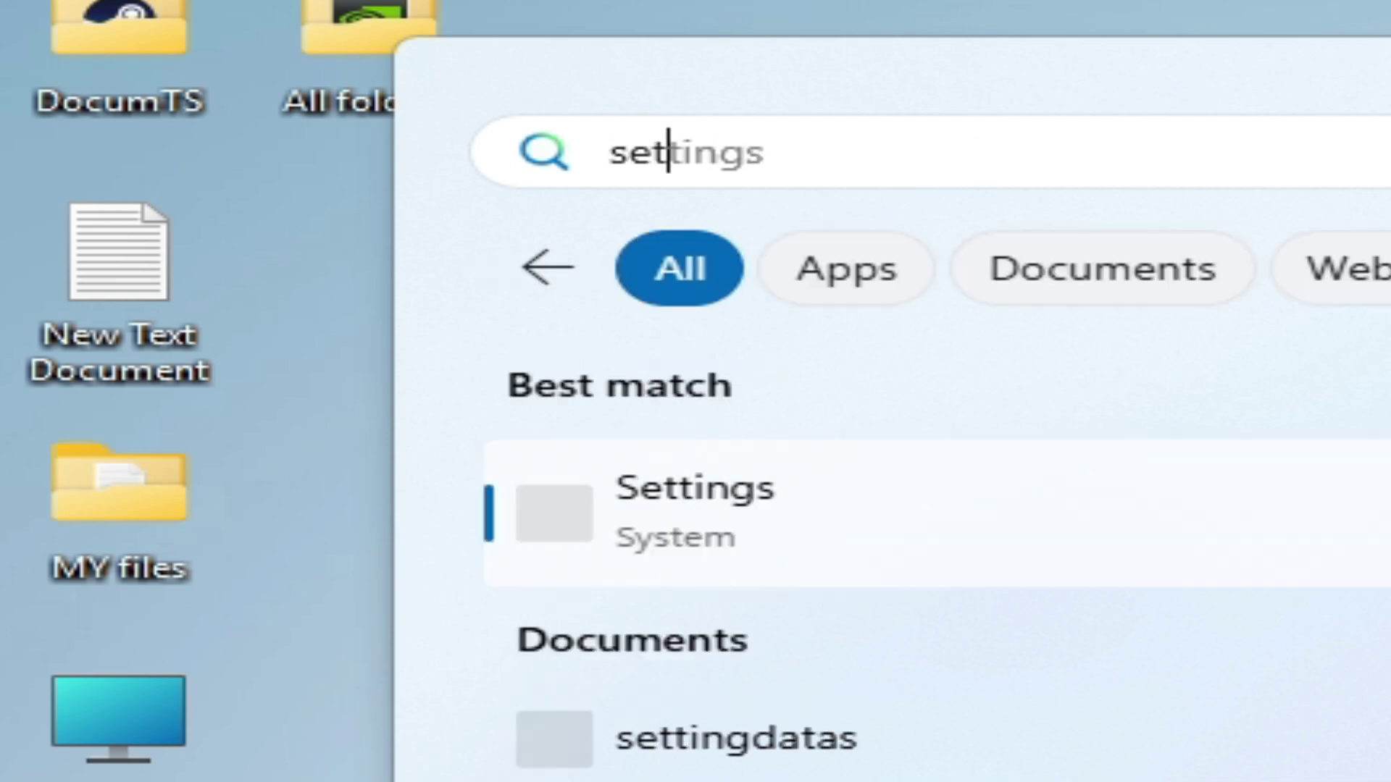
type("tings")
left_click(785, 553)
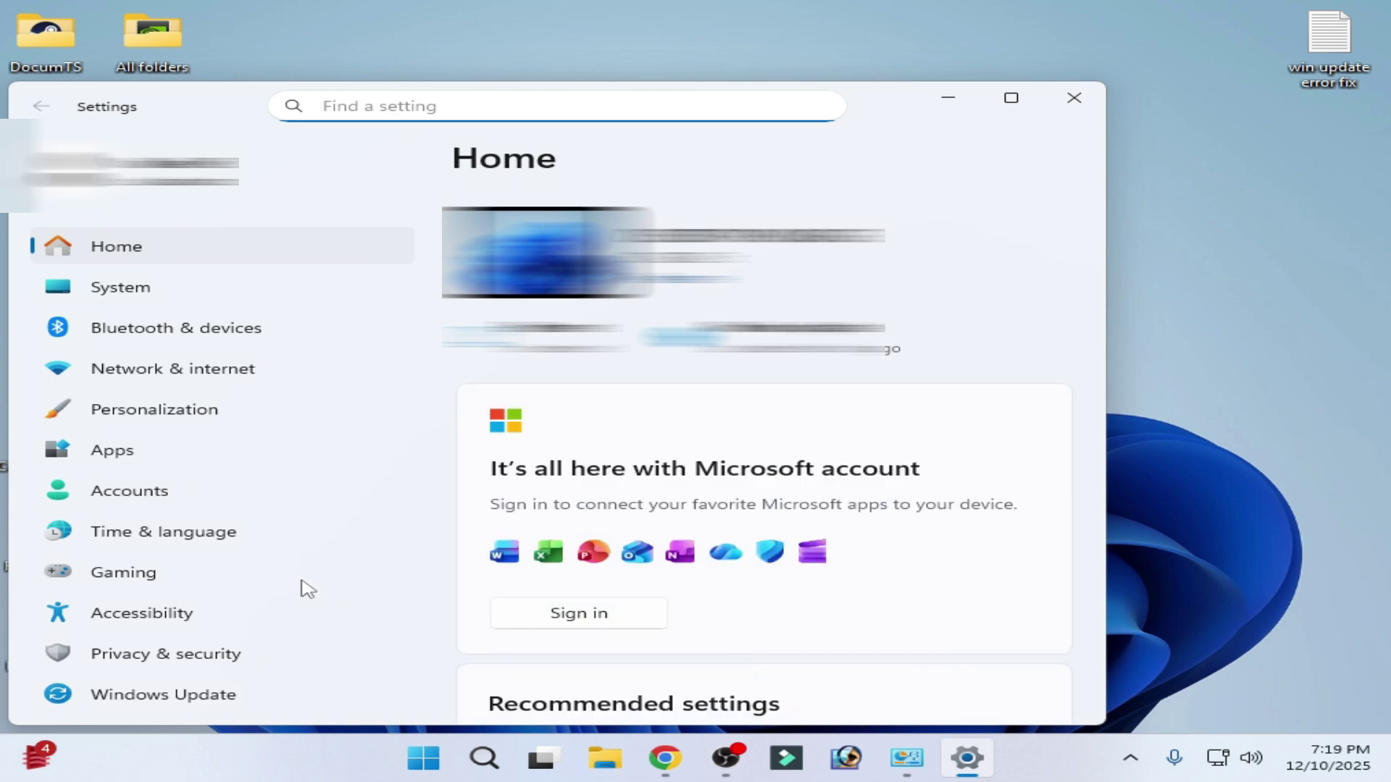
left_click(185, 694)
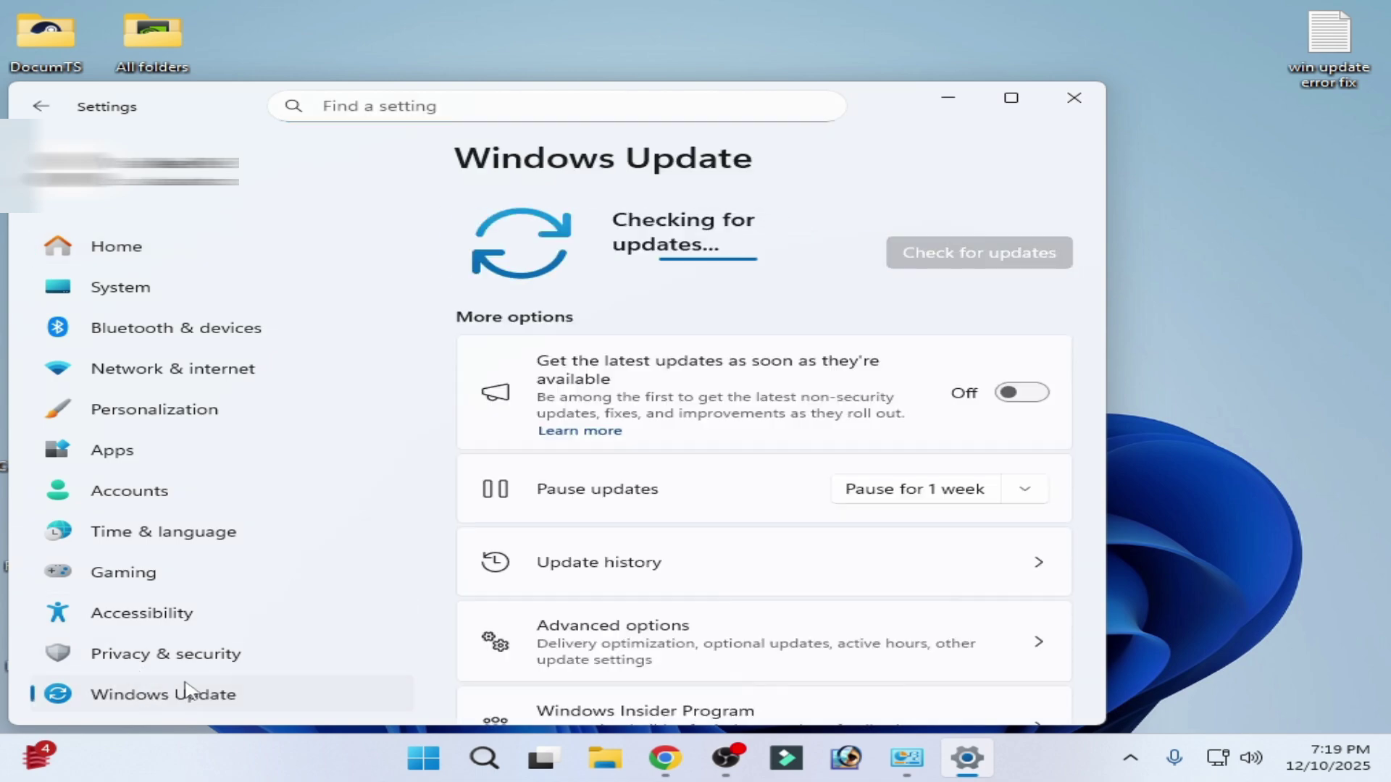
left_click(816, 562)
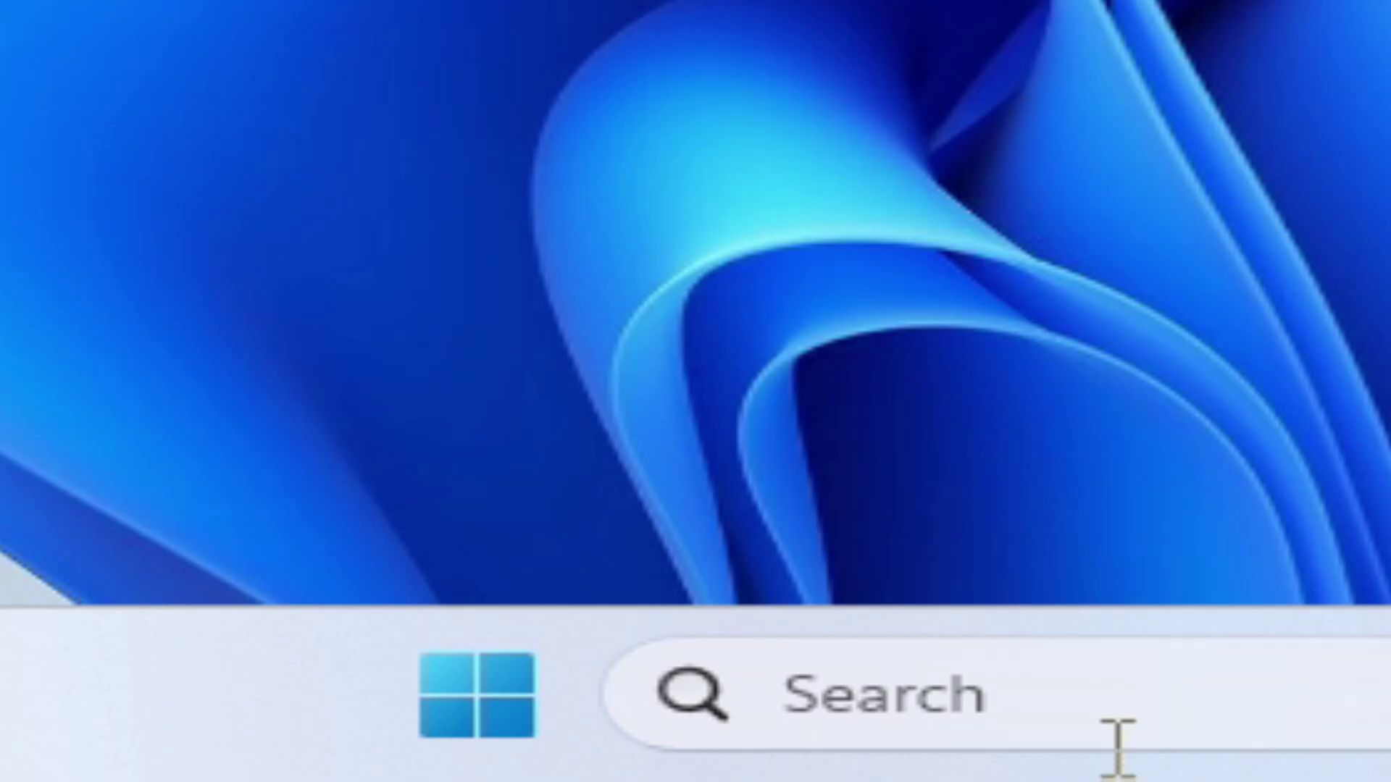
Step: Launch Command Prompt as administrator from the cmd search result
left_click(502, 764)
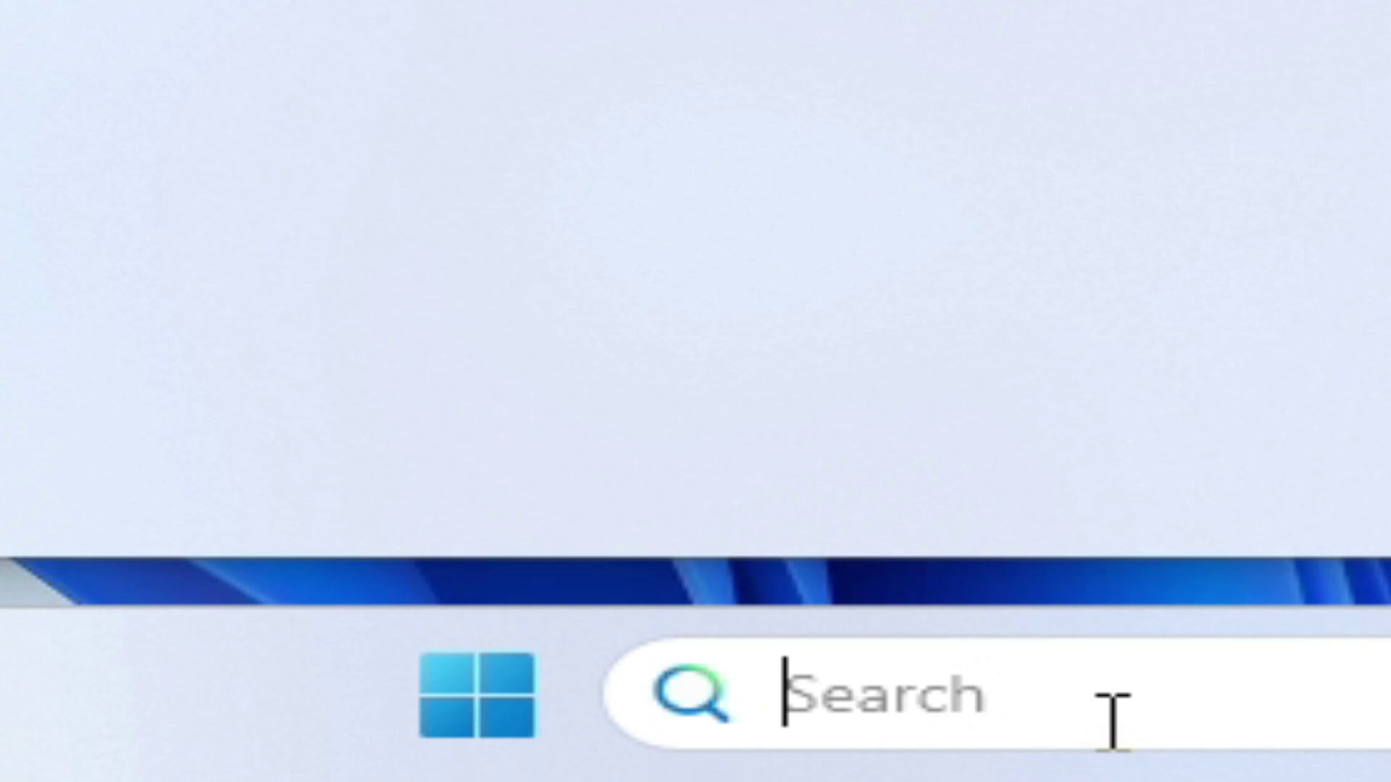
type("cm")
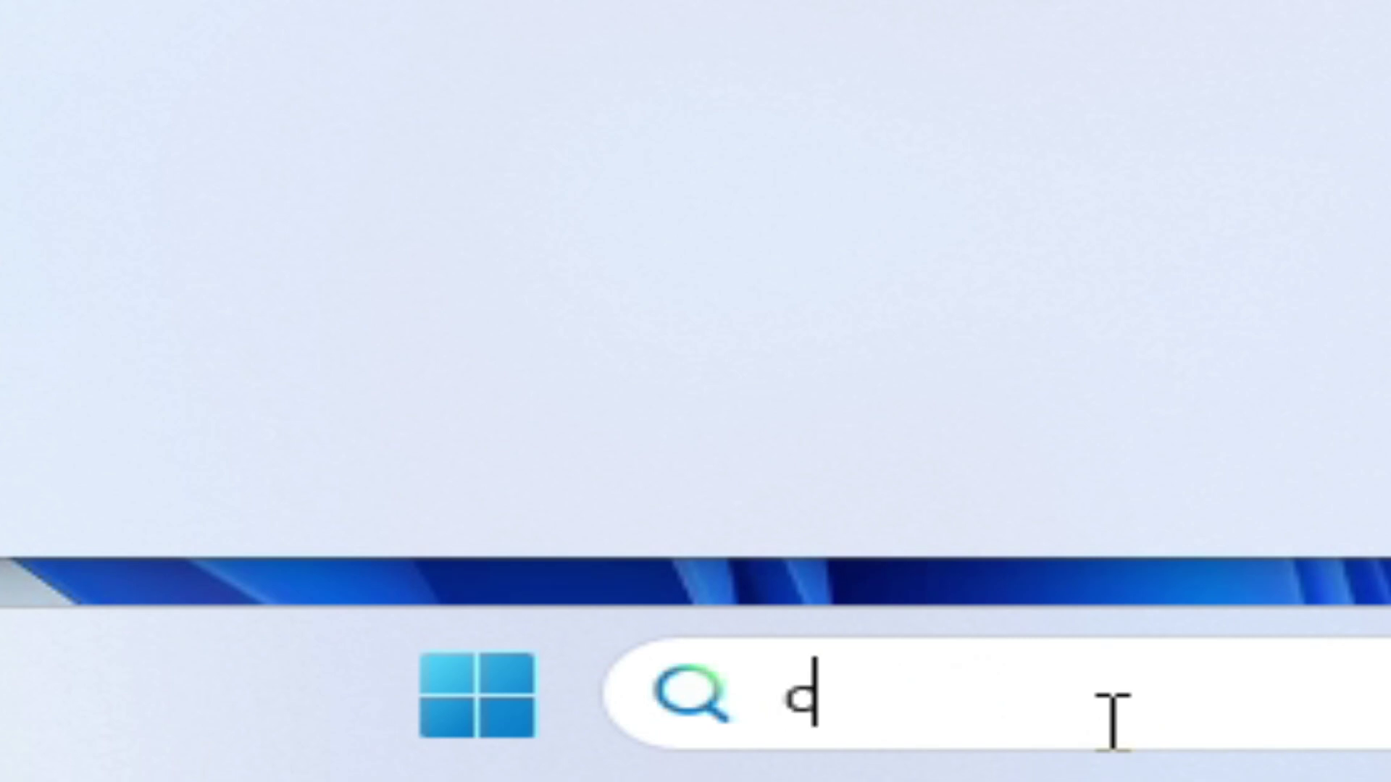
type("d")
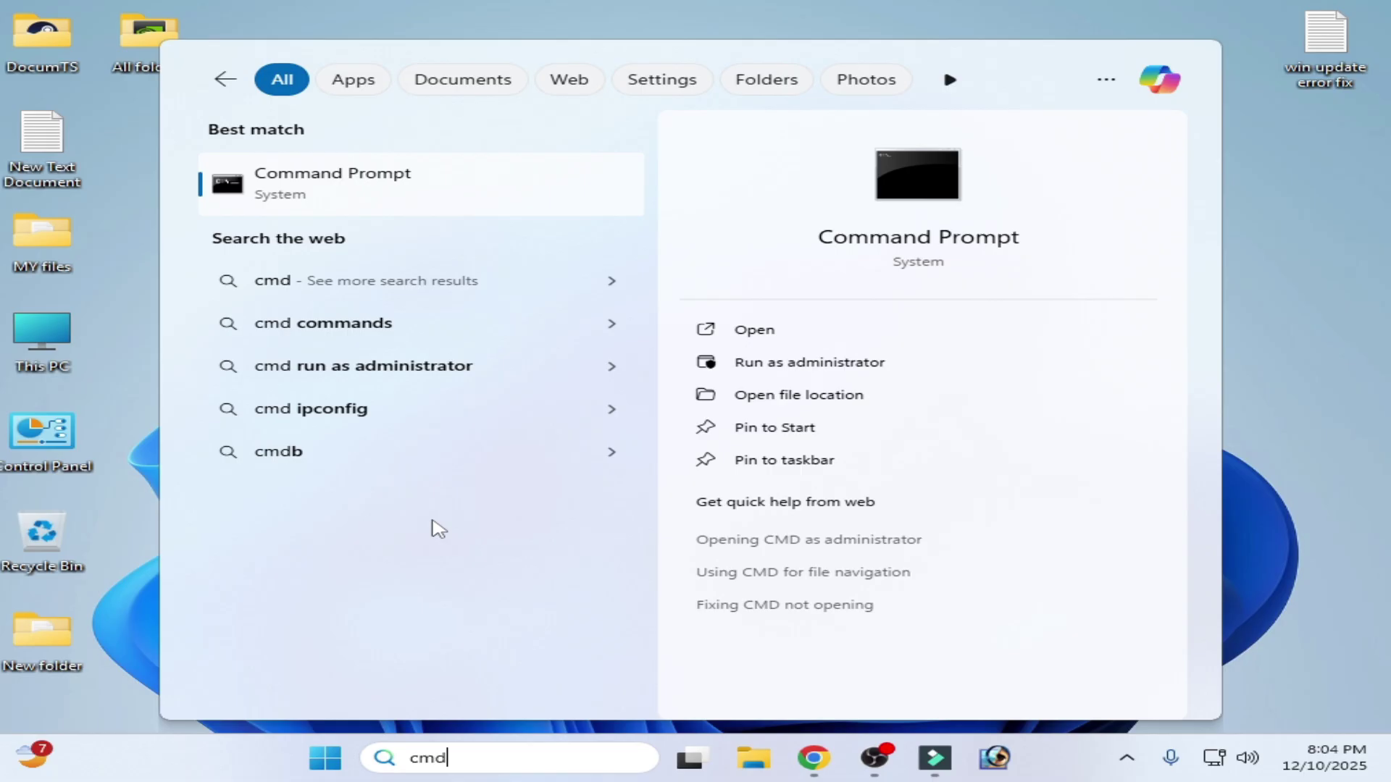
right_click(317, 182)
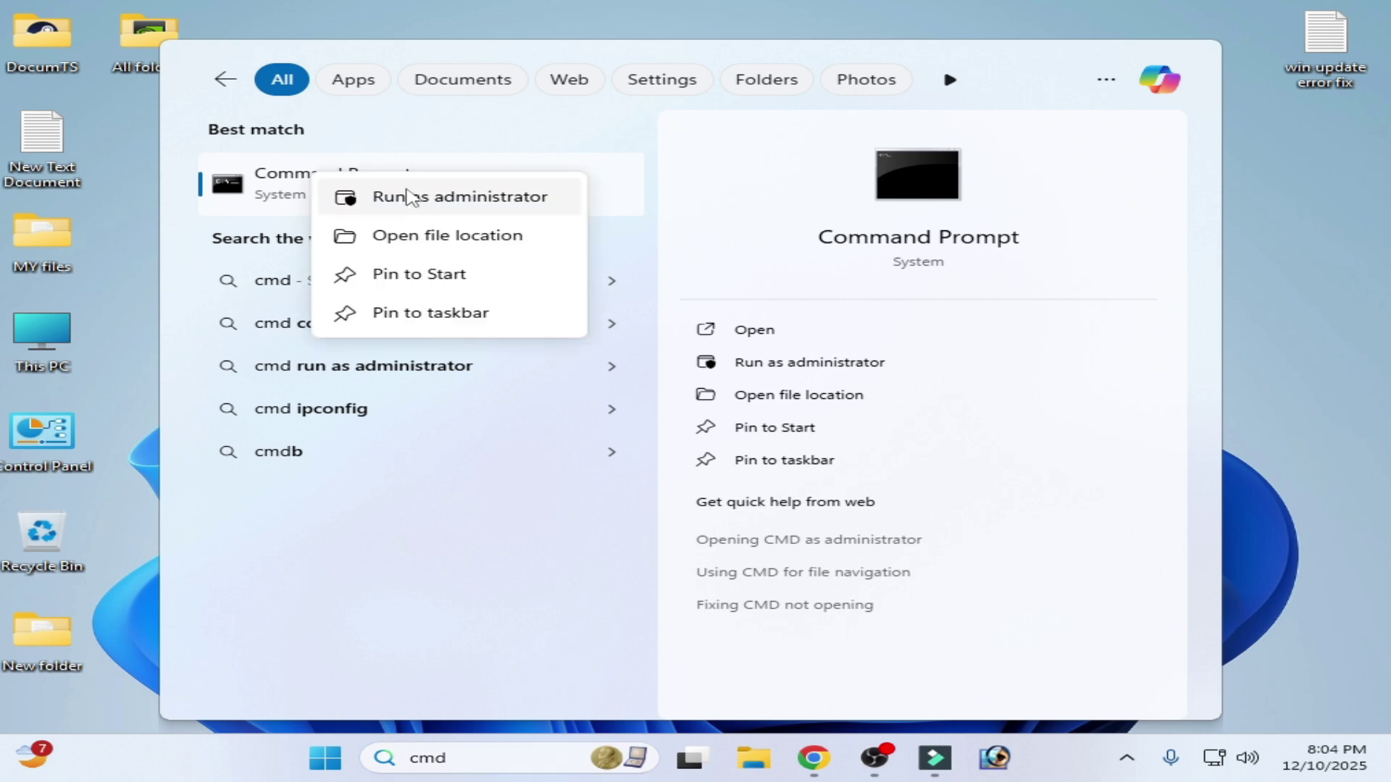
left_click(421, 198)
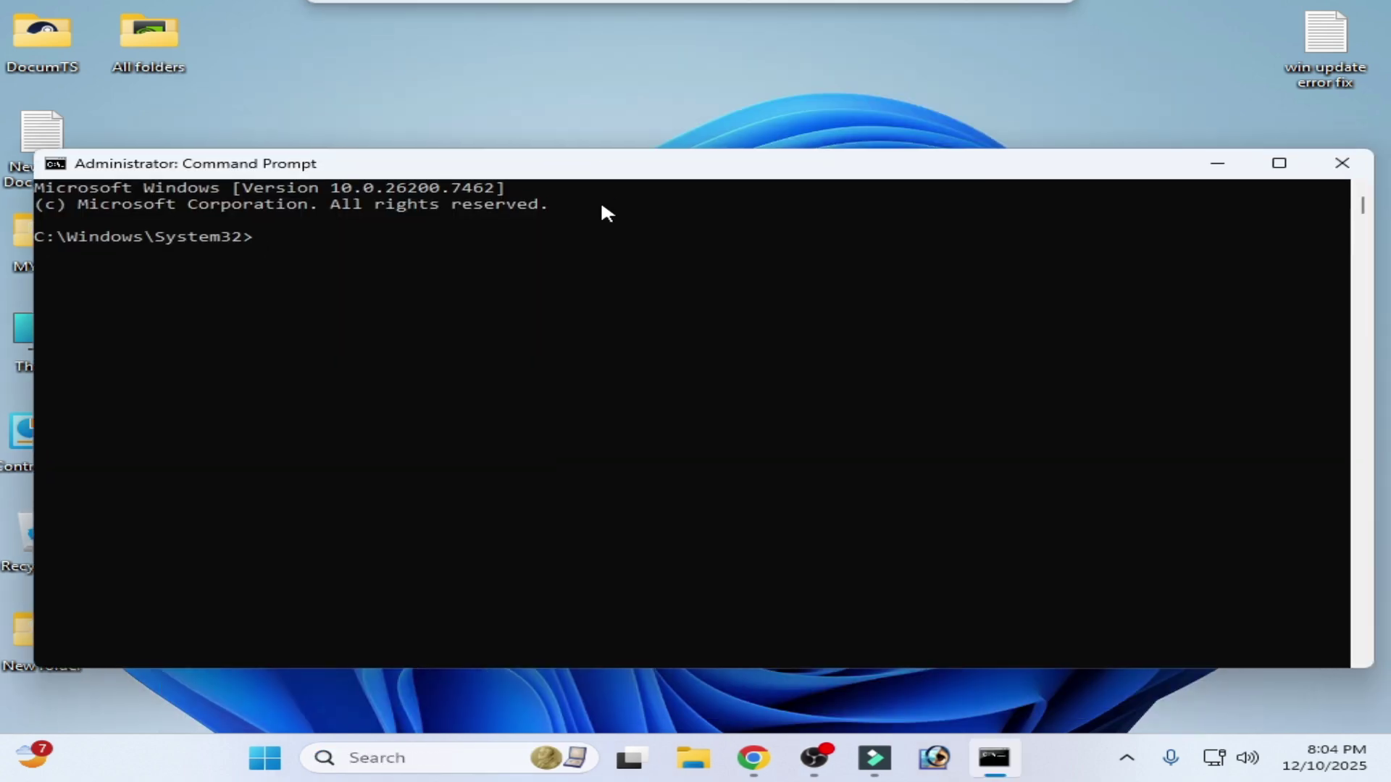
Step: Run chkdsk /f /r, answer Y to schedule it at restart, and close the console
type("chkdsk /f /r")
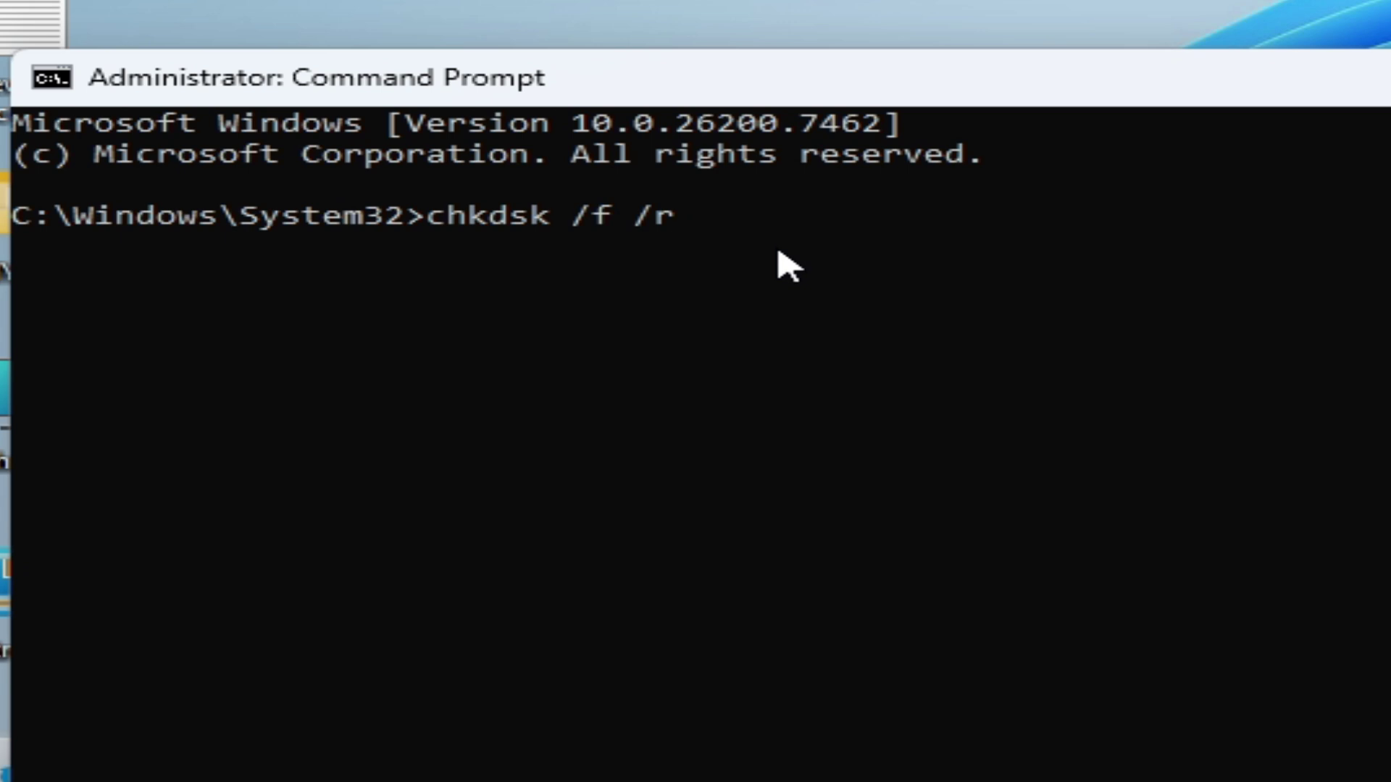
key("Return")
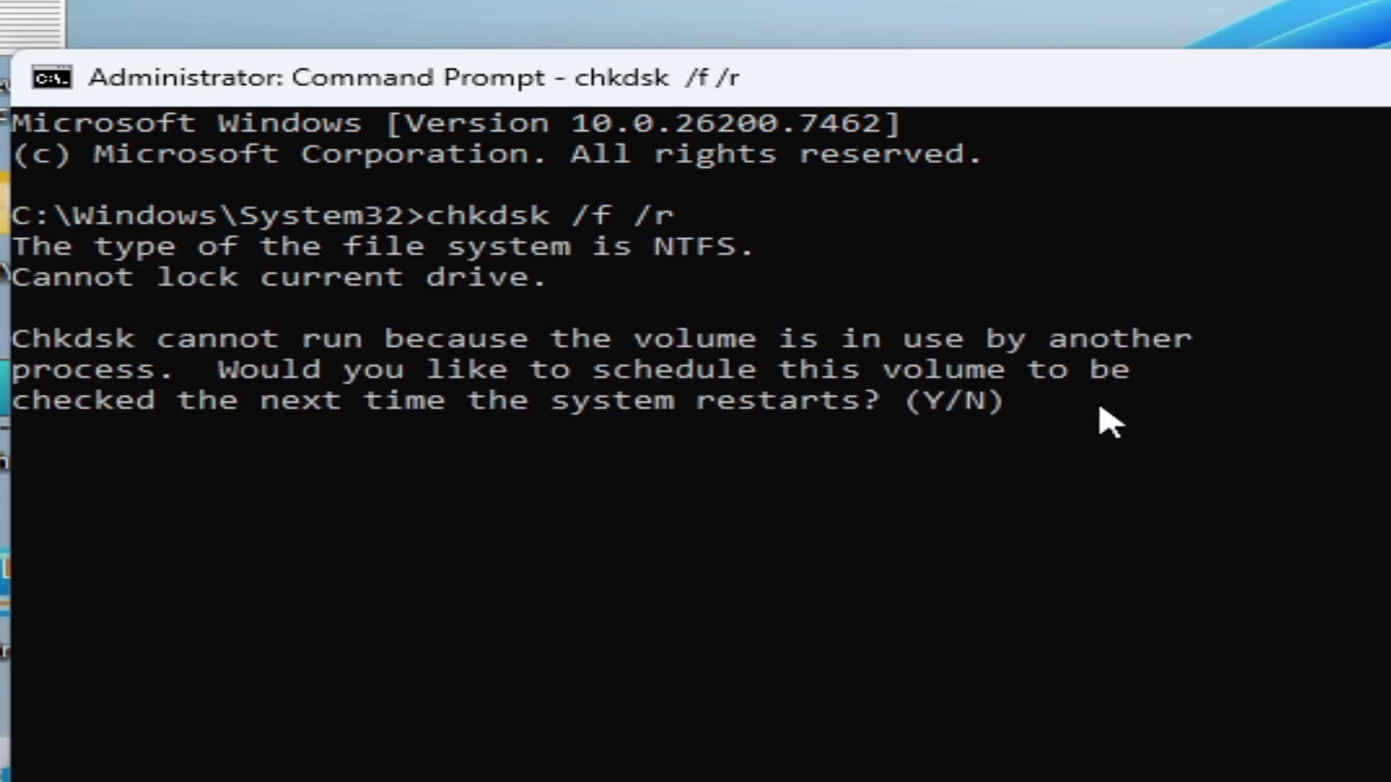
type("y")
key("Return")
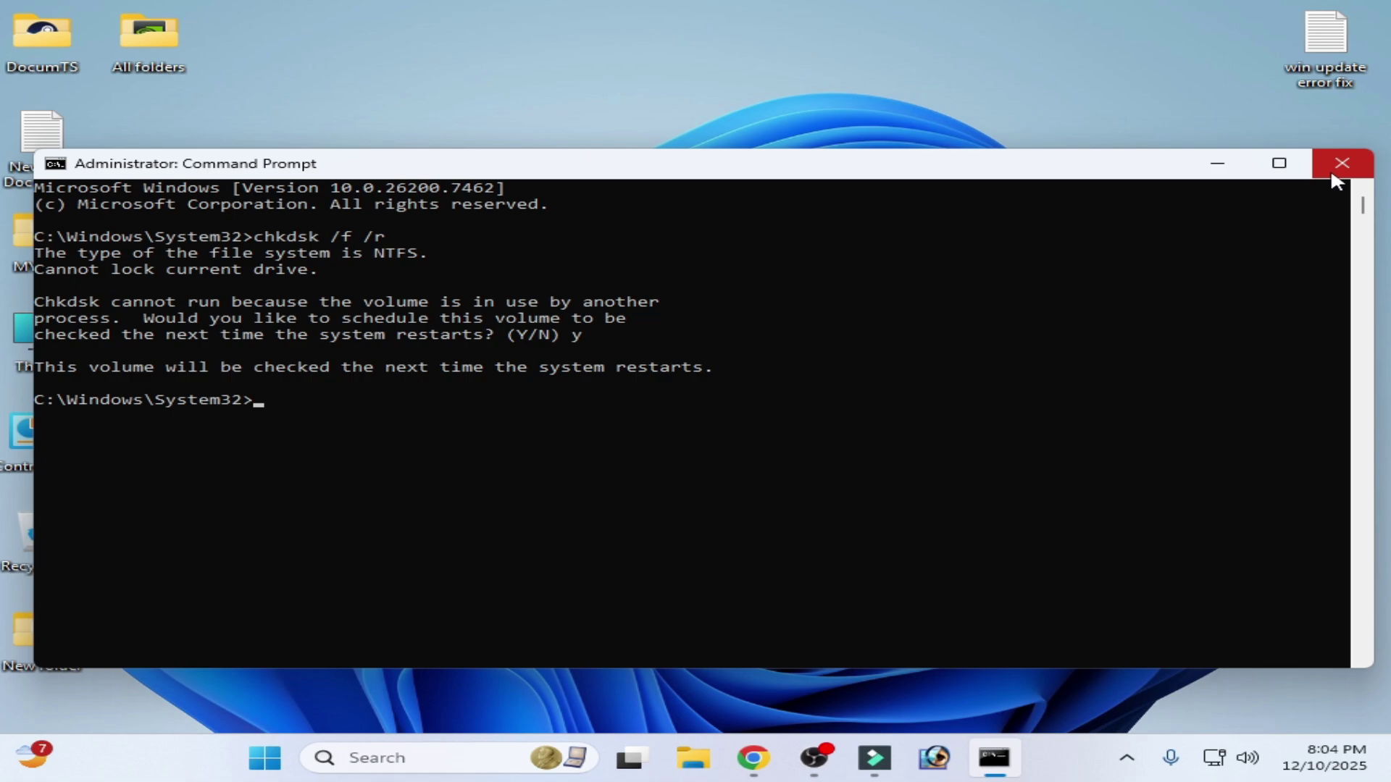
left_click(1336, 161)
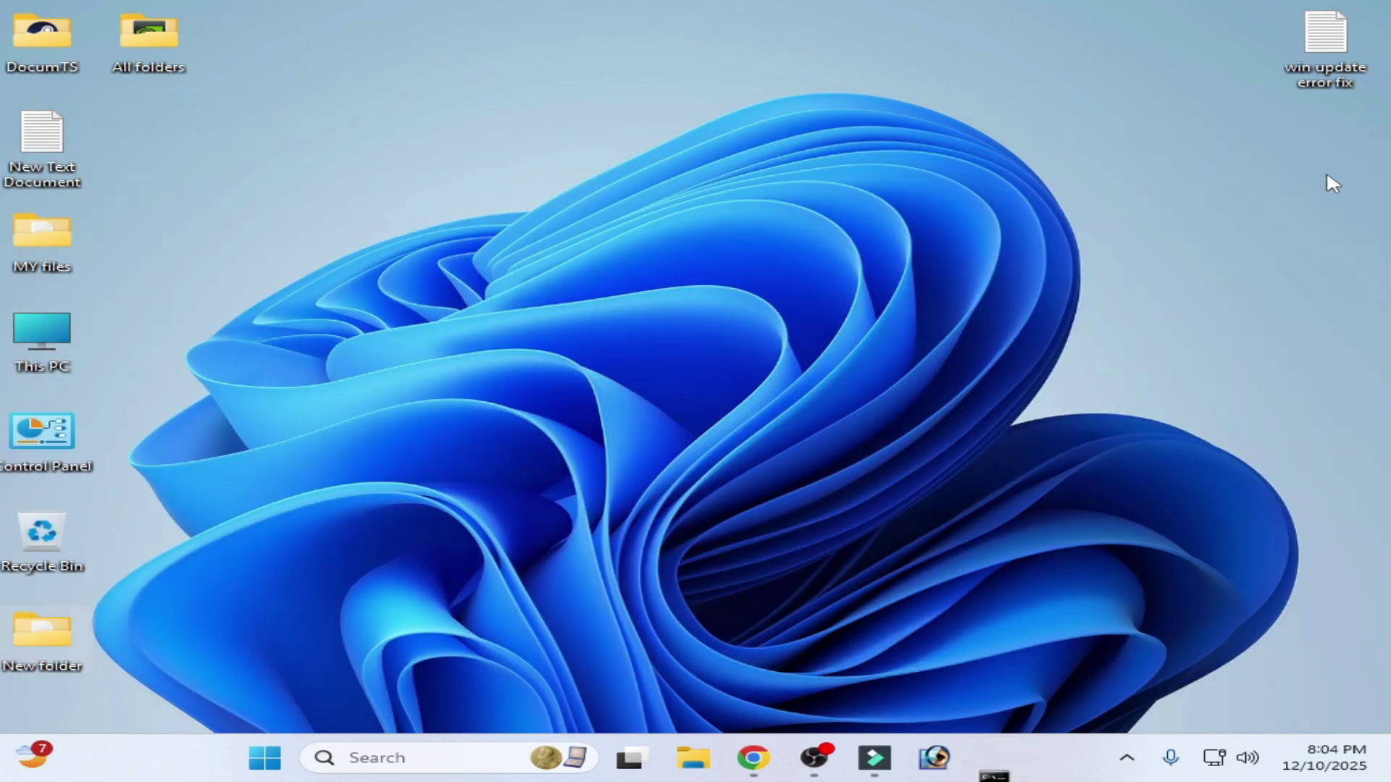
left_click(324, 758)
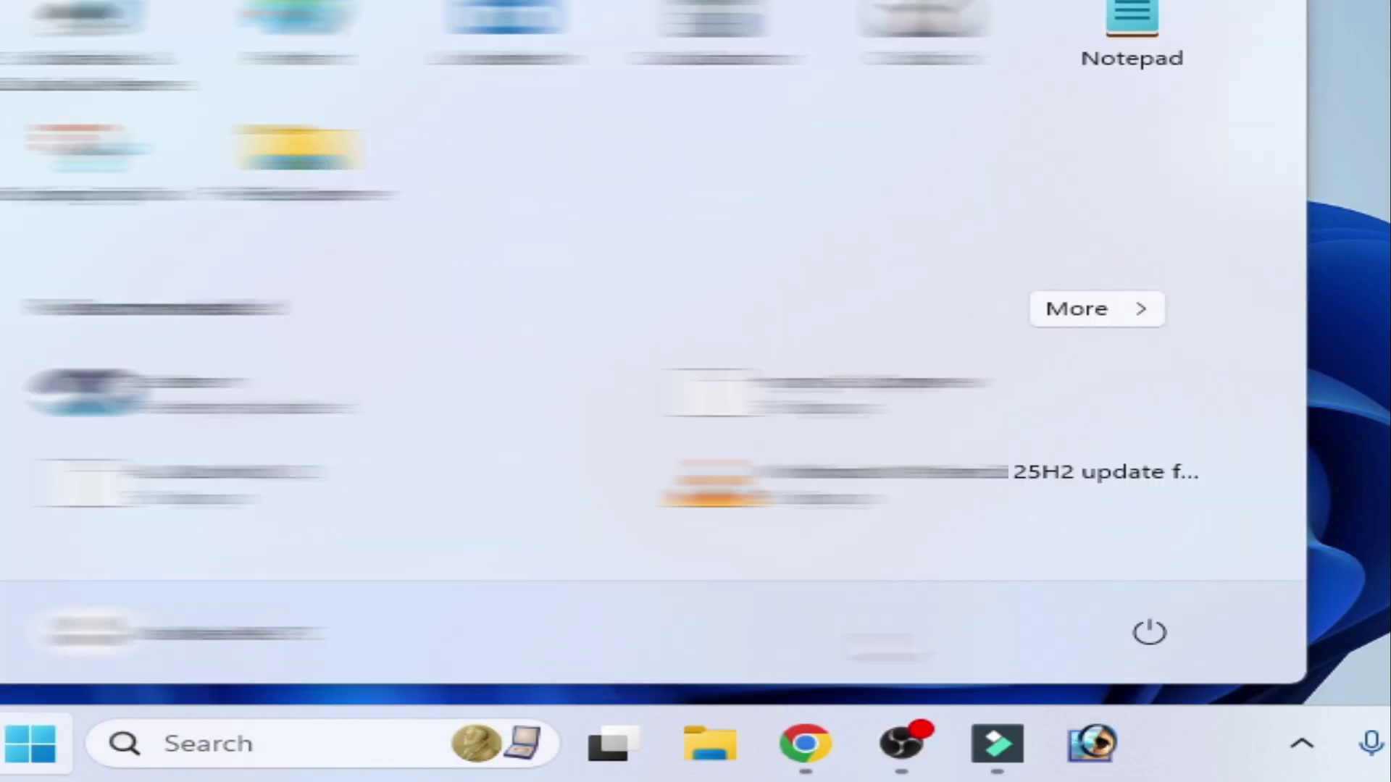